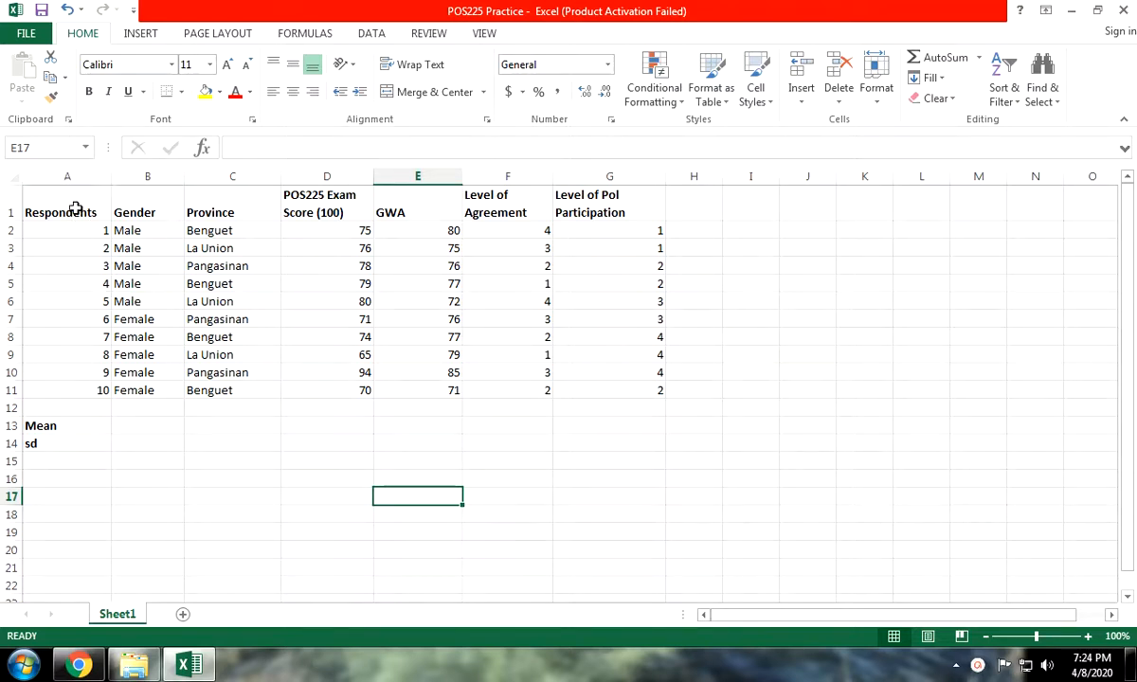
Examine the survey data table in A1:G11 and the first few columns, from Respondents to POS225 Exam Score.
left_click_drag(76, 211, 629, 392)
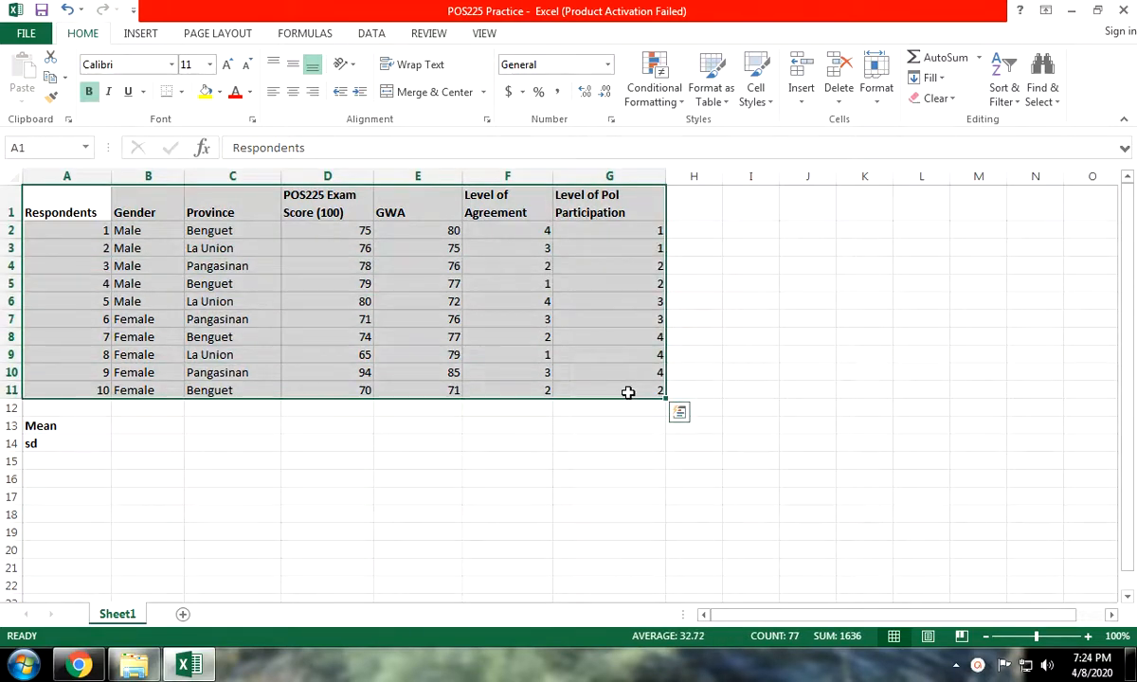
left_click(275, 339)
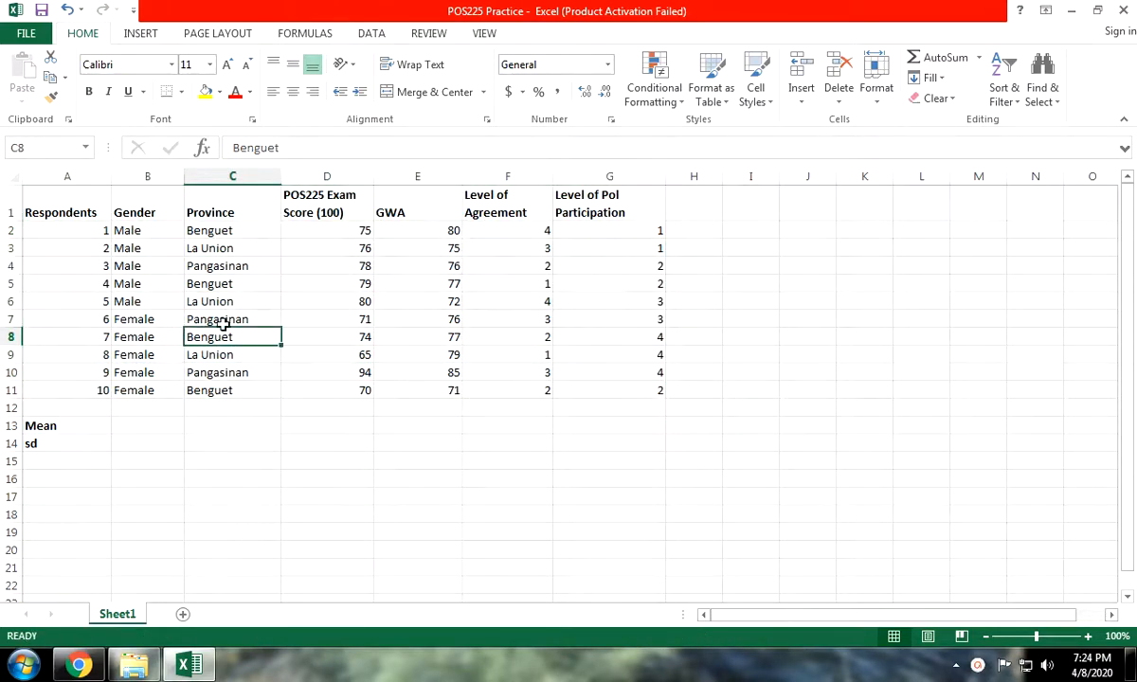
left_click(68, 177)
left_click(147, 176)
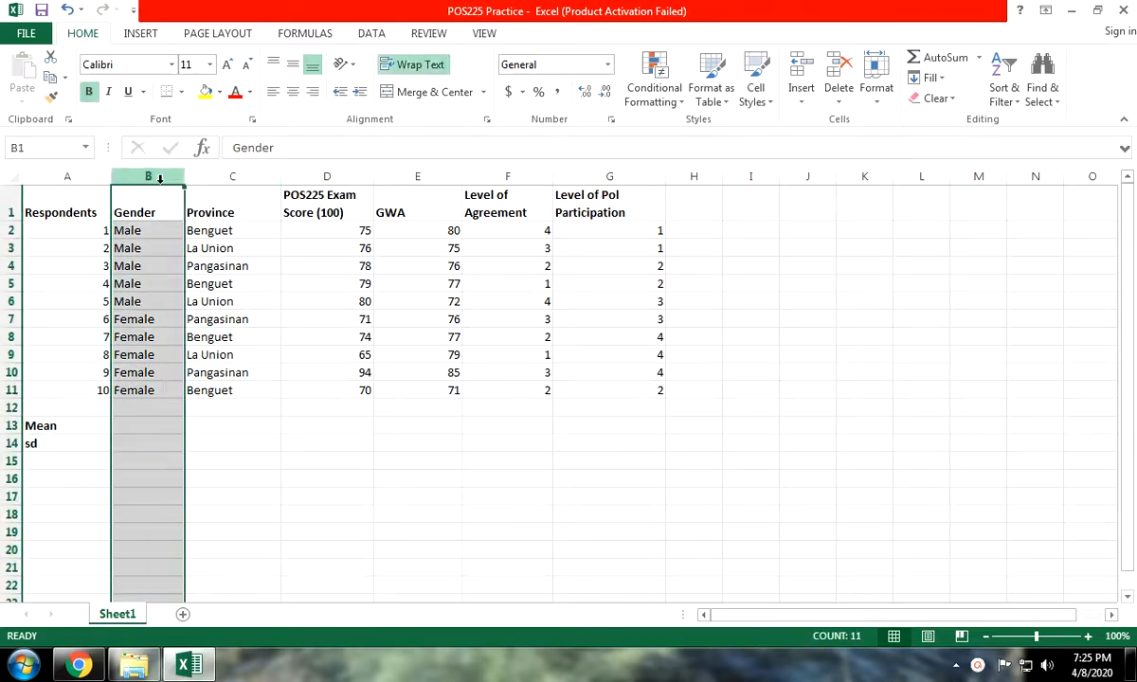
left_click(232, 180)
left_click(317, 177)
left_click(43, 191)
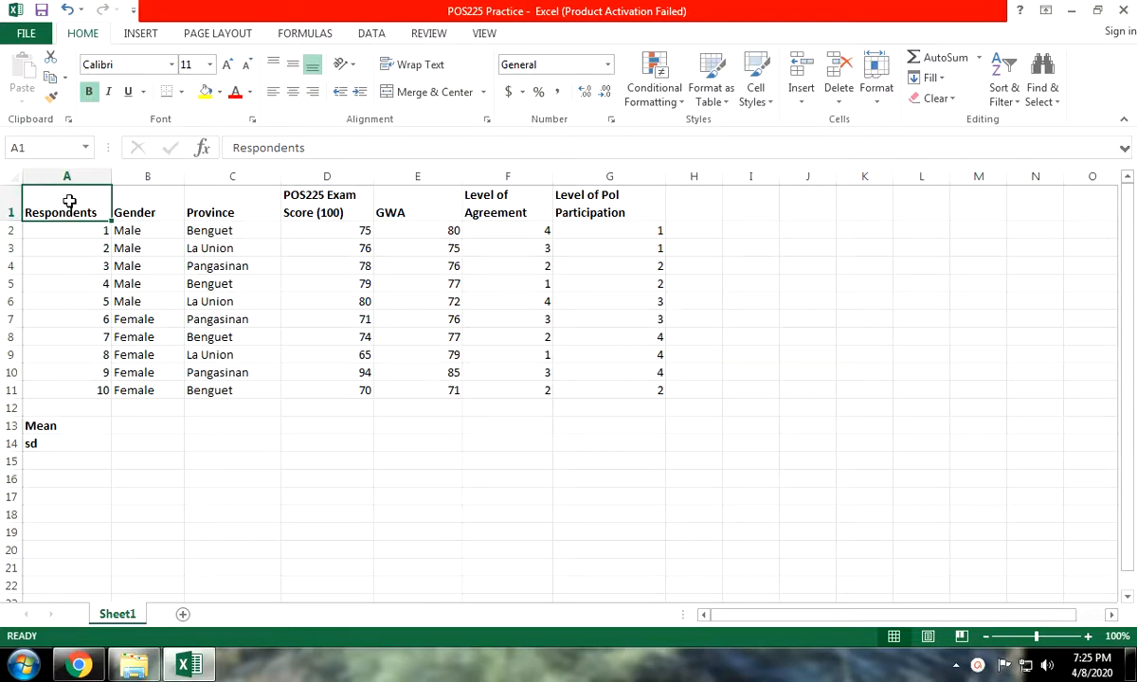
left_click(193, 265)
Review the variable names in the header row, from Respondents through Level of Pol Participation.
left_click_drag(81, 203, 611, 199)
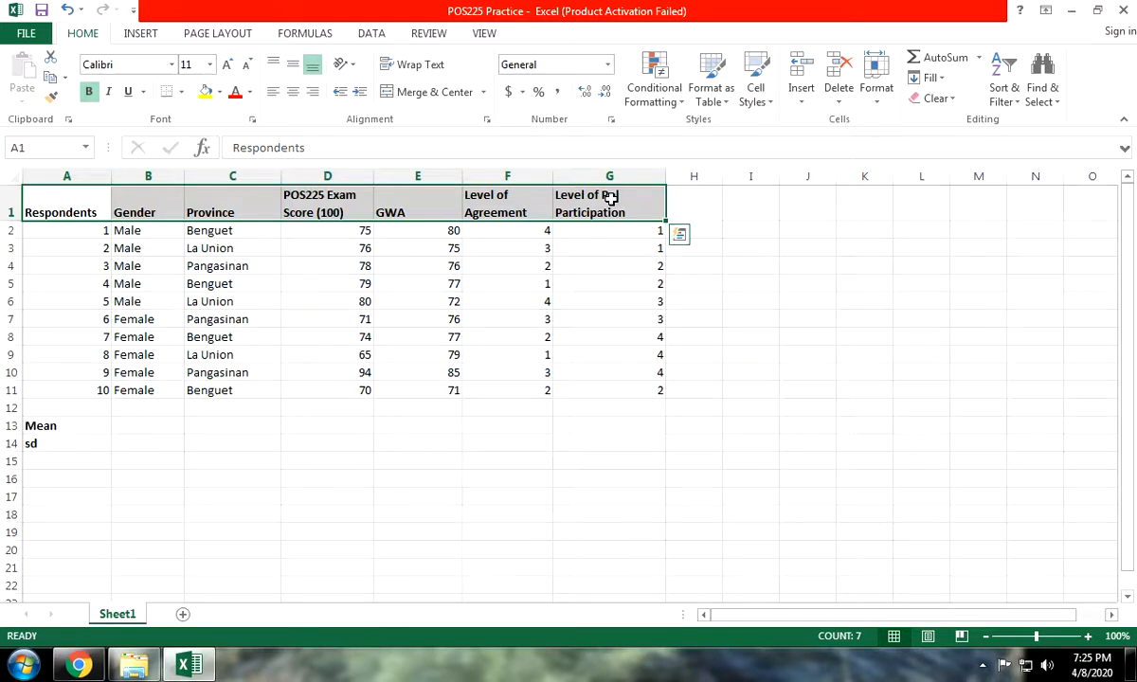
left_click(145, 212)
left_click(228, 210)
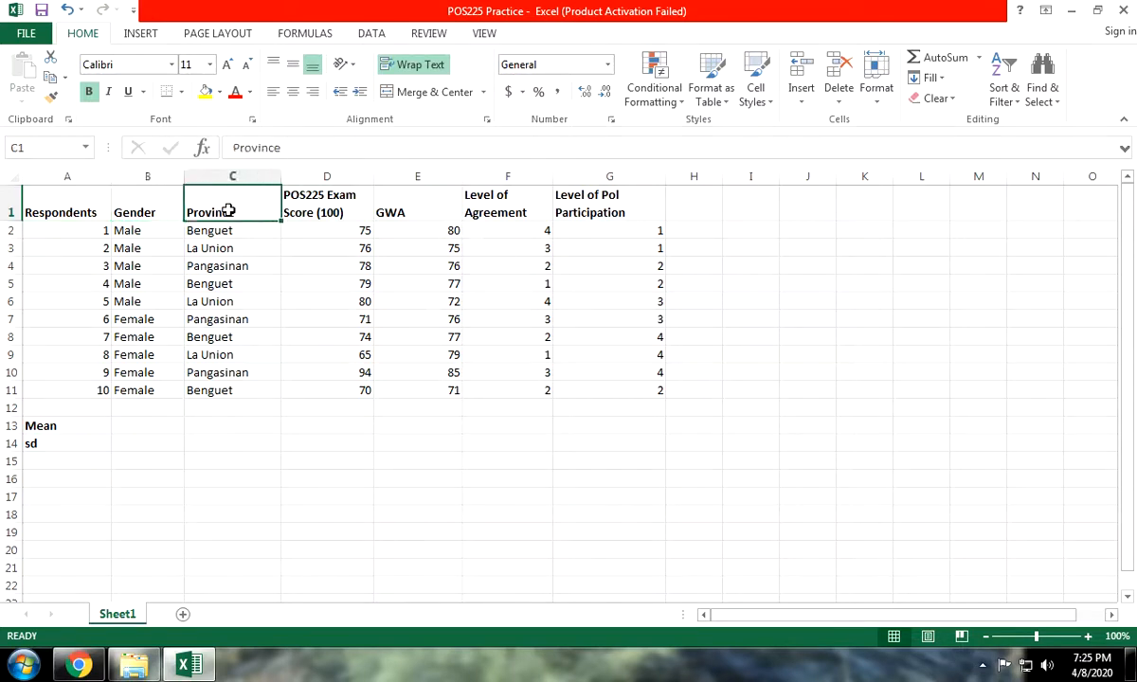
left_click(295, 192)
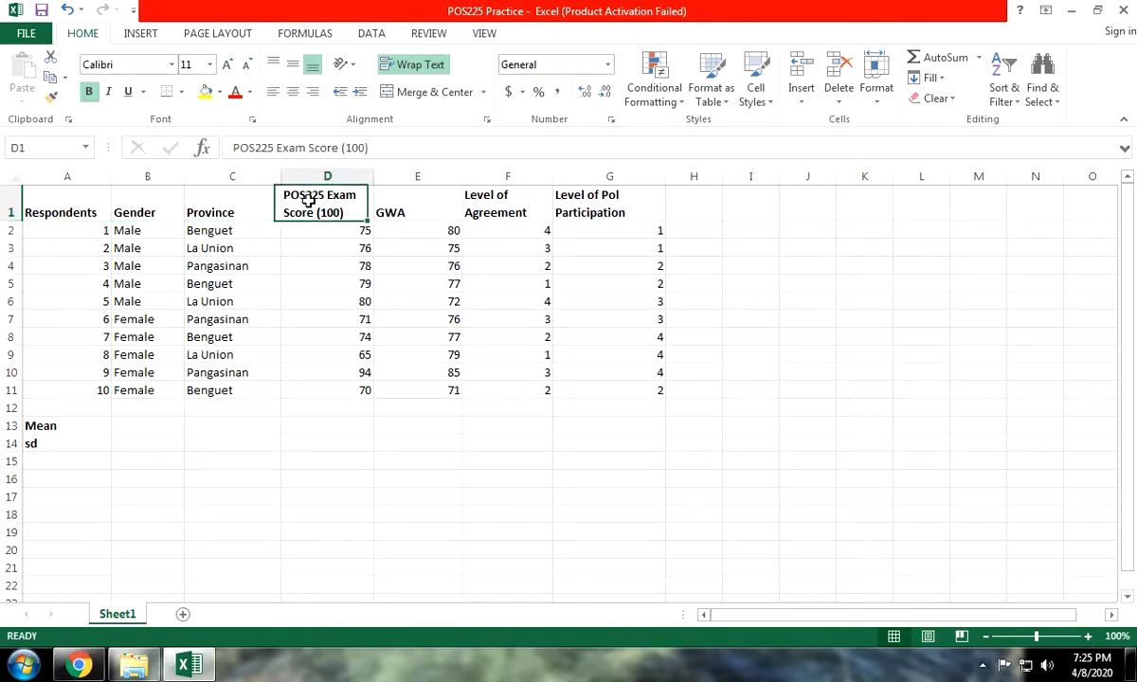
left_click(388, 195)
left_click(493, 211)
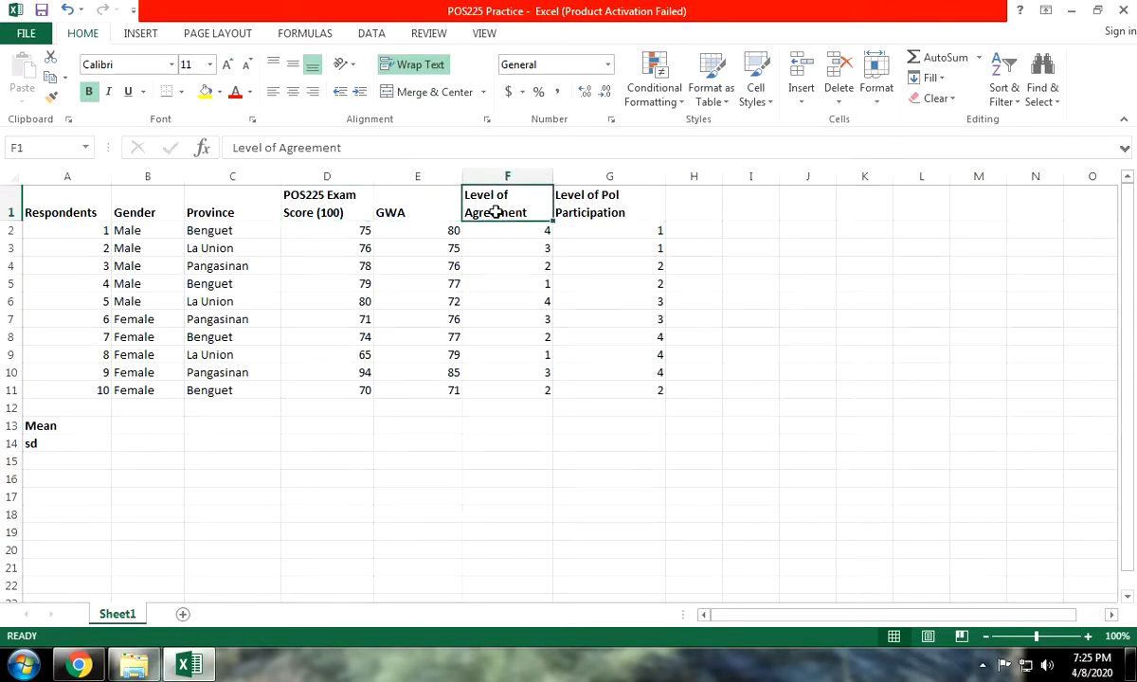
left_click(558, 193)
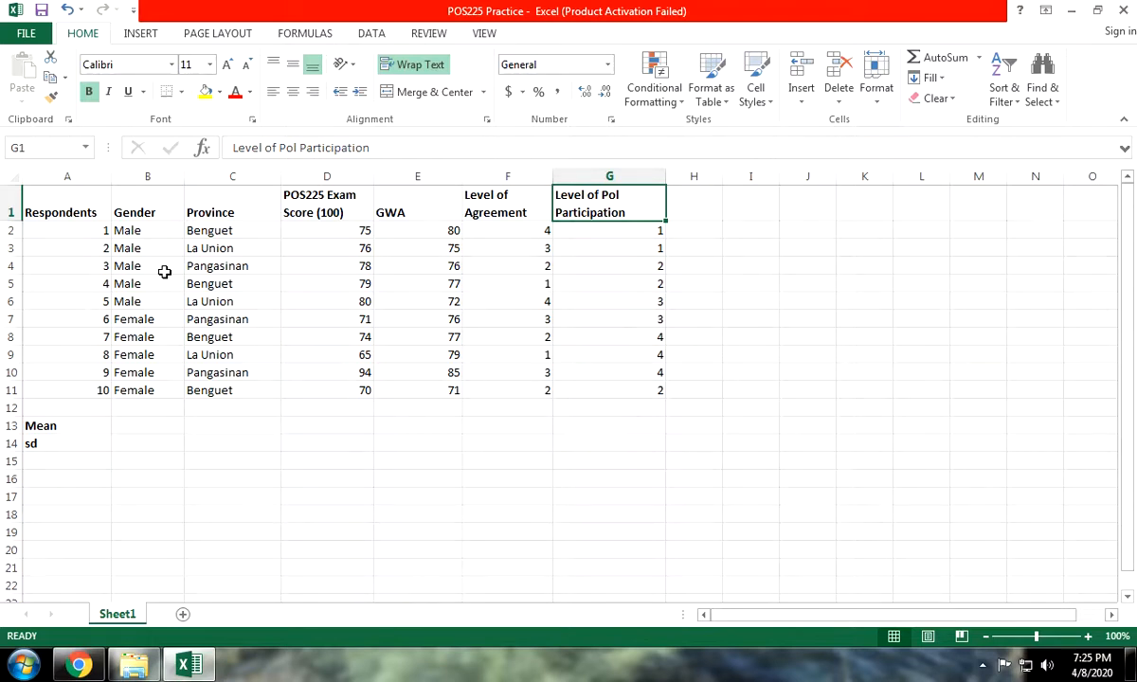
Examine the respondent numbers in A2:A11, the first respondent's entries in row 2, and the Province column.
left_click(87, 227)
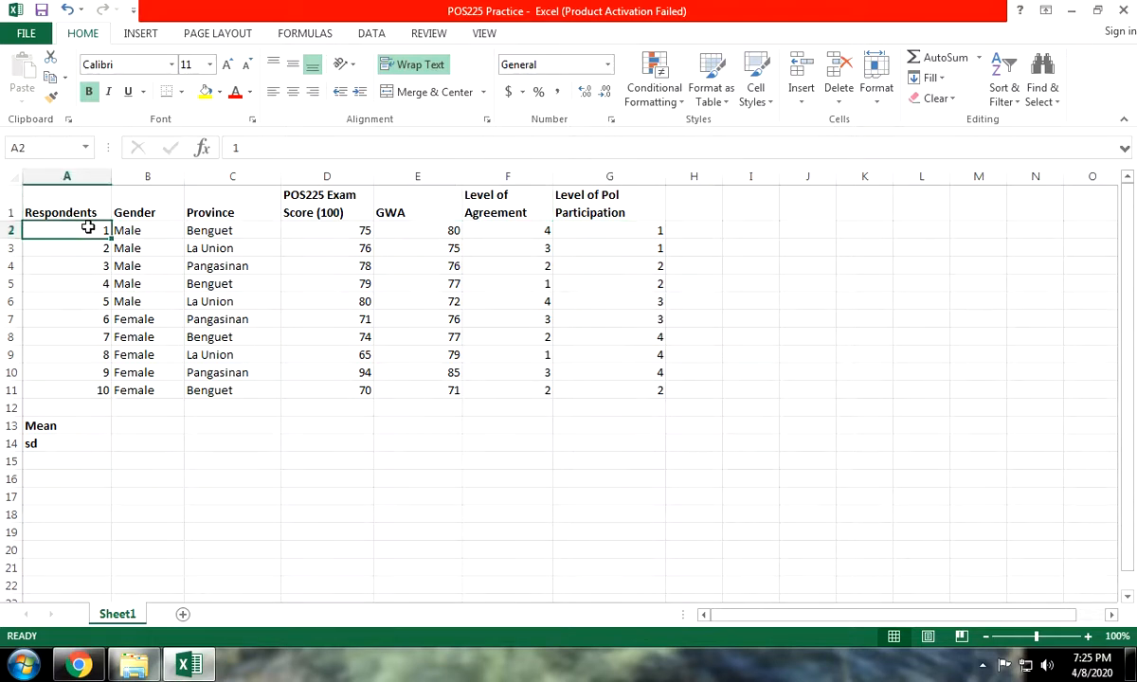
left_click_drag(88, 228, 93, 389)
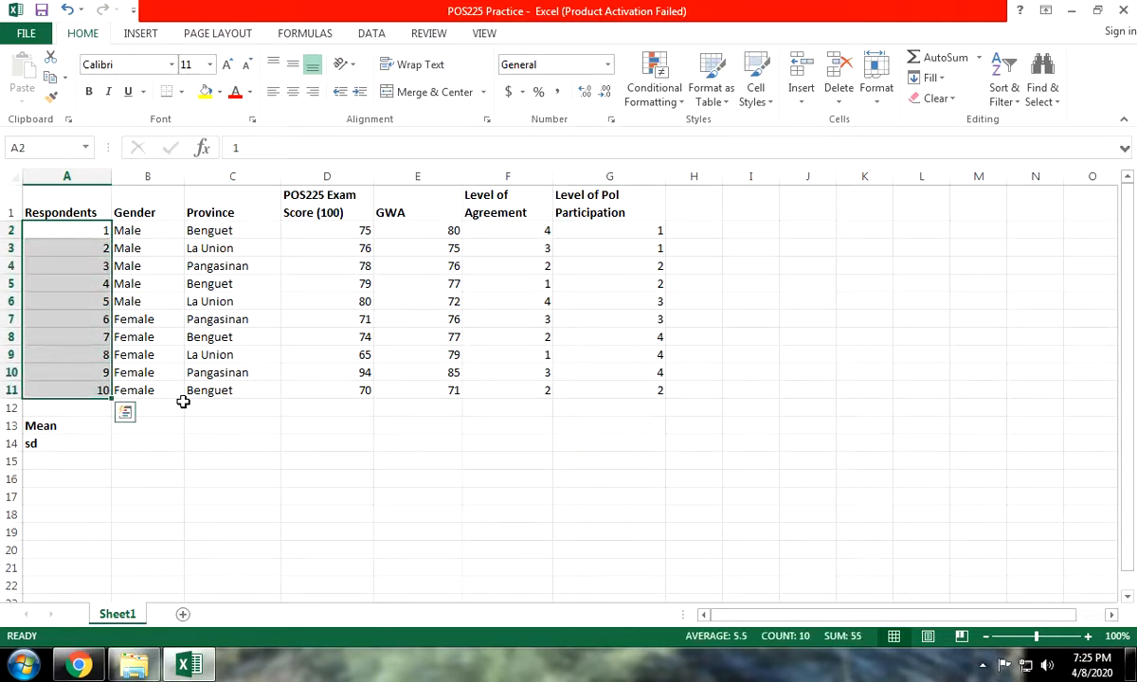
left_click(141, 265)
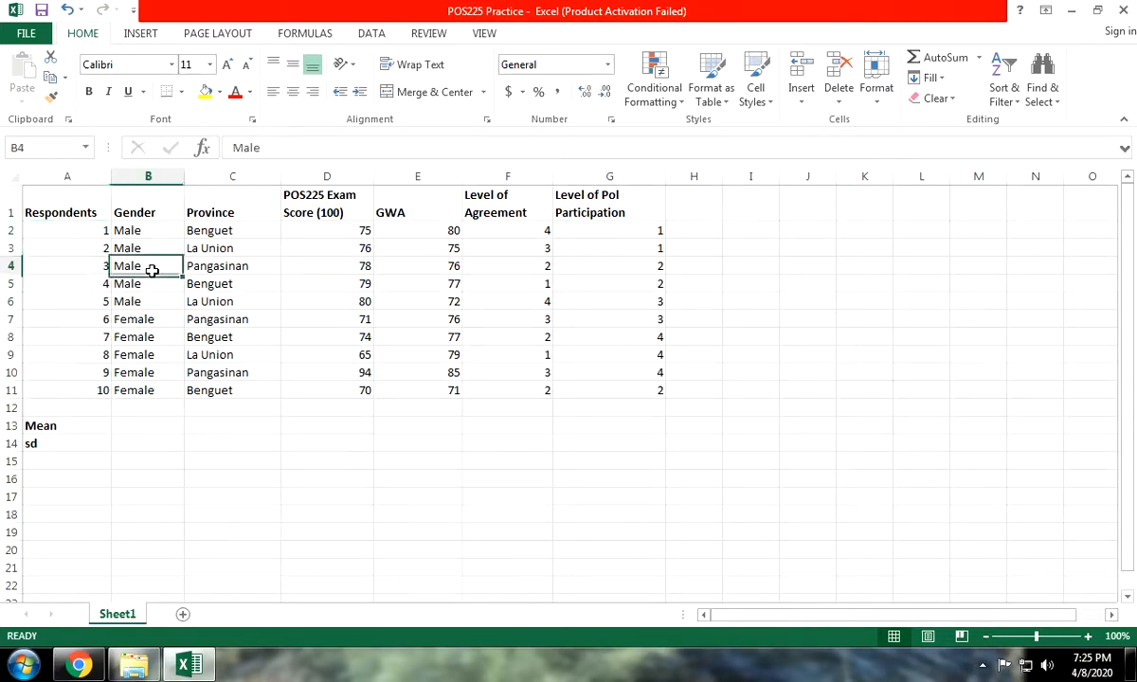
left_click(4, 230)
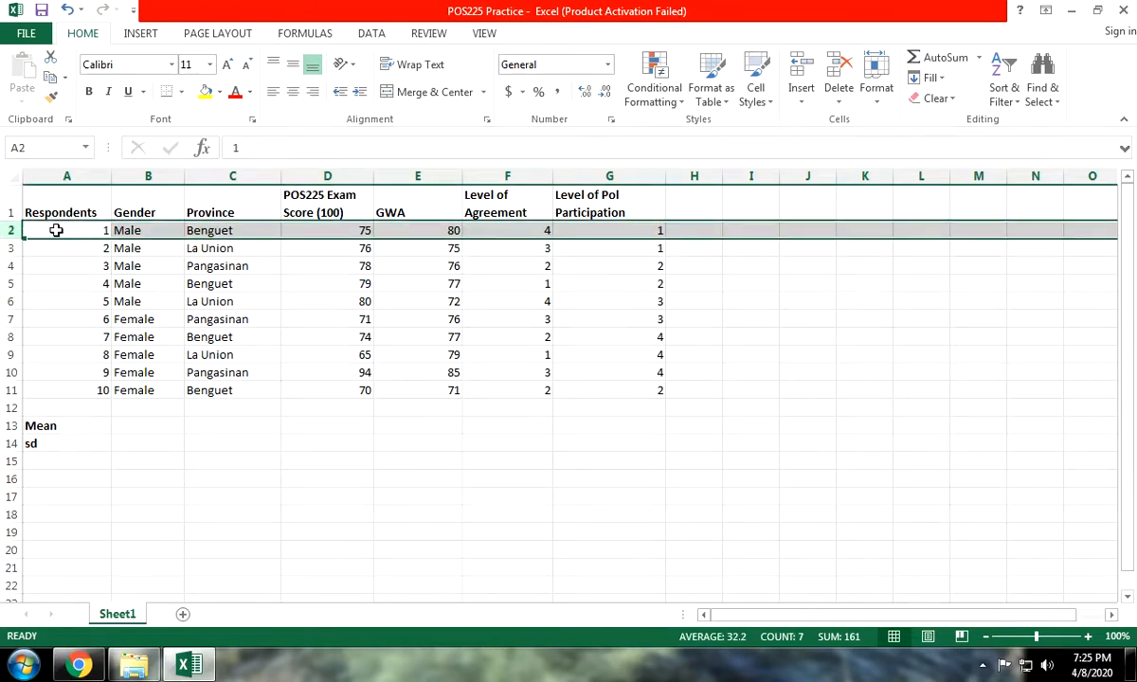
left_click(152, 230)
left_click(247, 230)
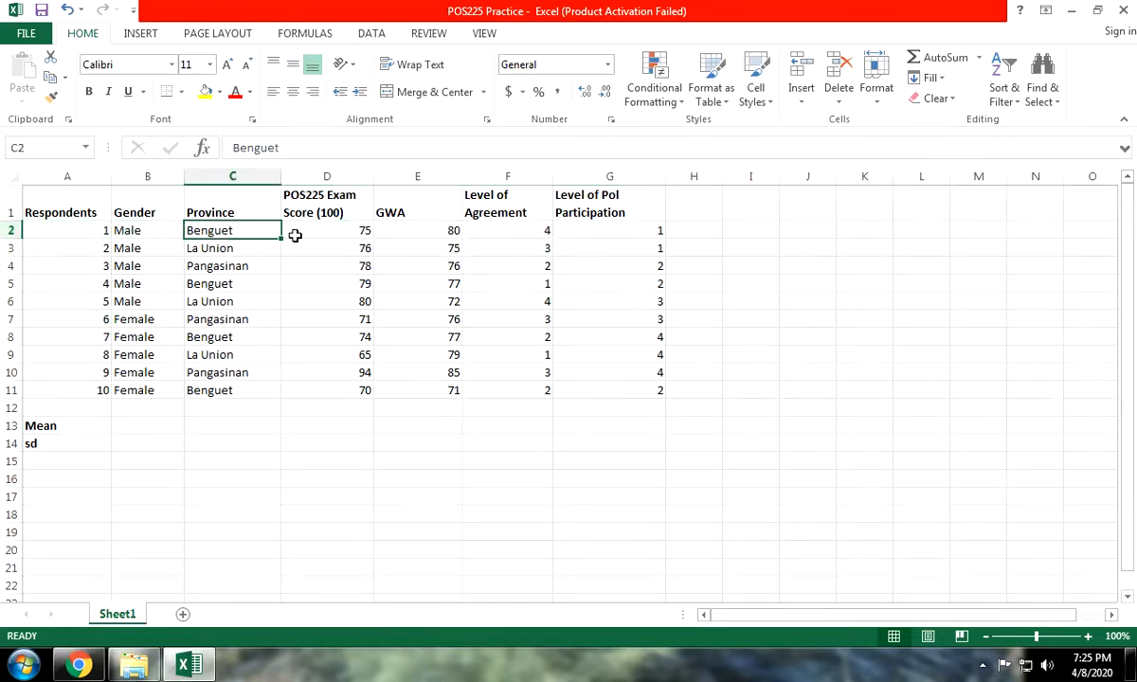
left_click(319, 236)
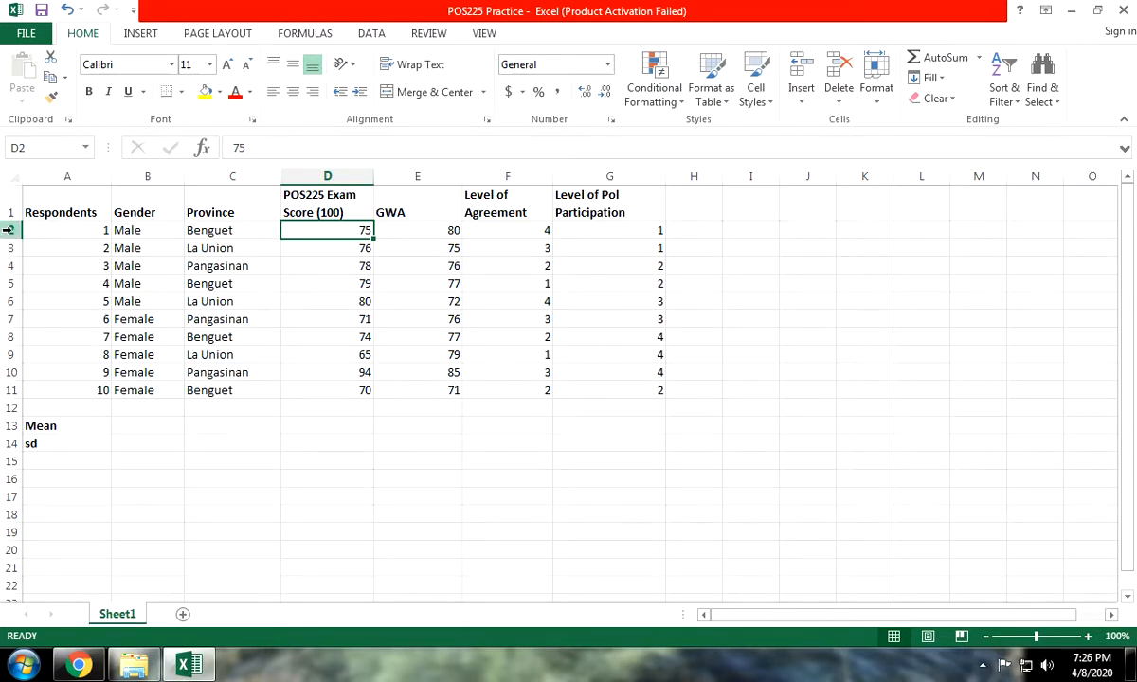
left_click(218, 176)
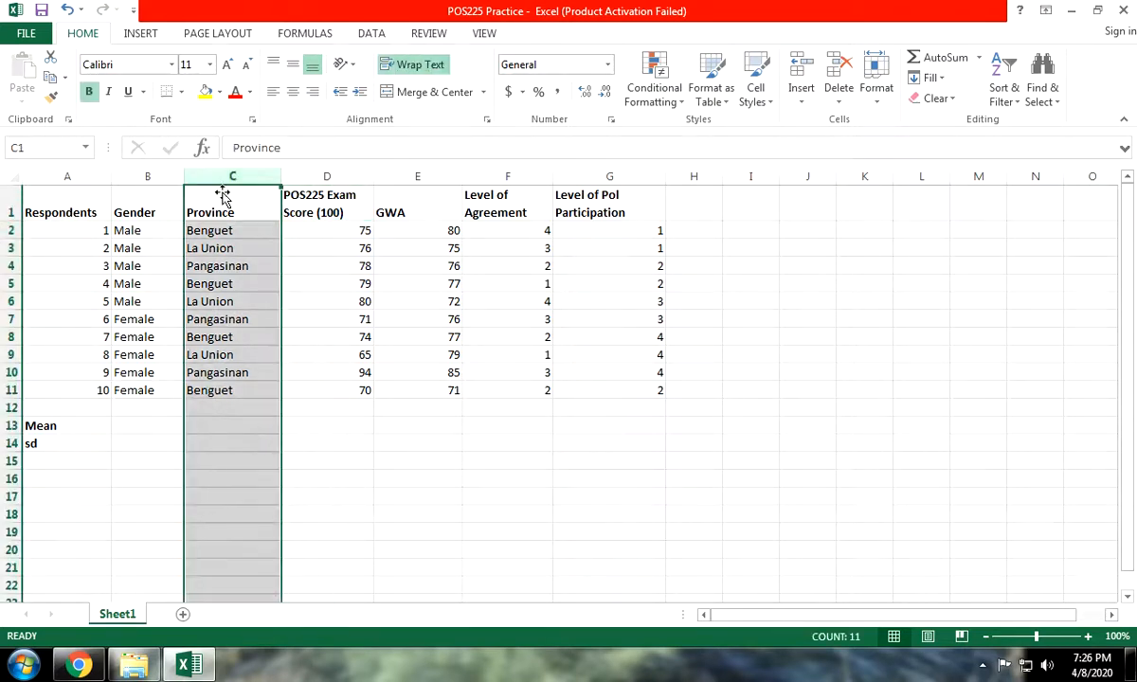
left_click(332, 316)
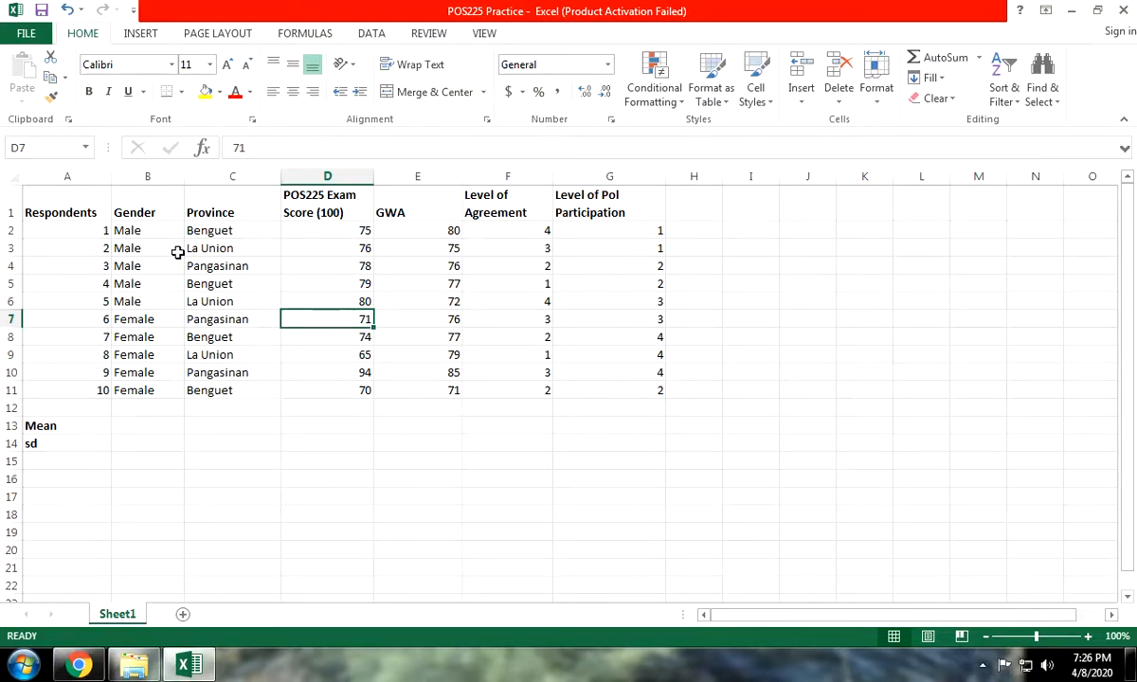
Examine the categorical Gender and Province columns and the numeric POS225 Exam Score and GWA columns.
left_click(154, 213)
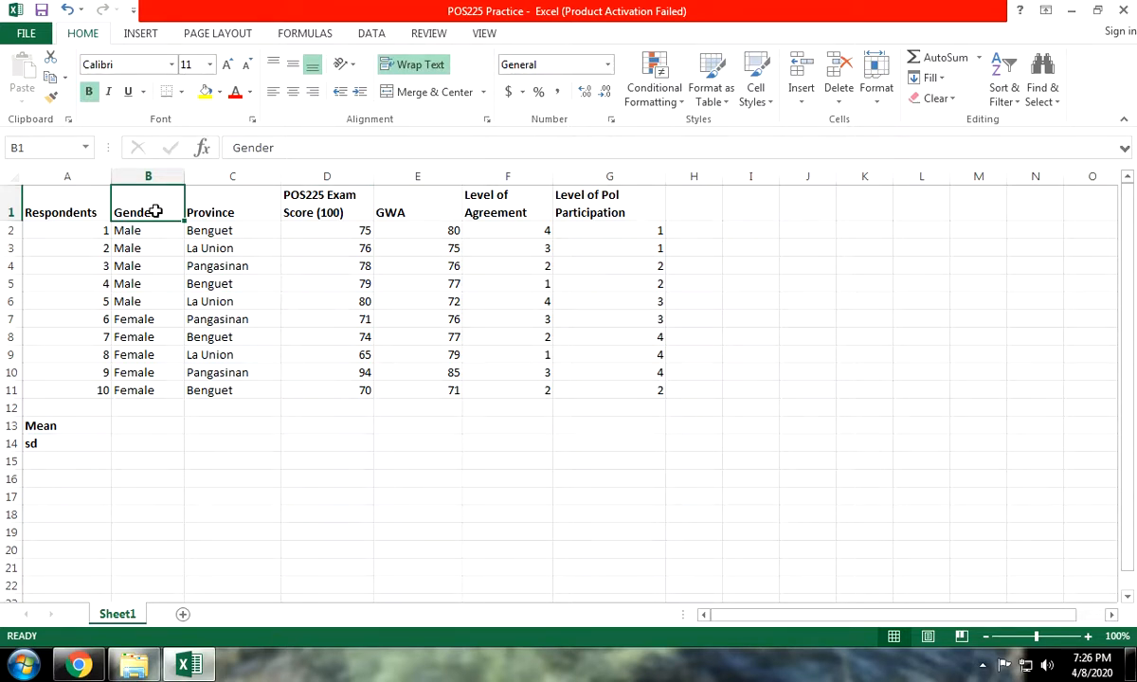
left_click_drag(154, 212, 236, 209)
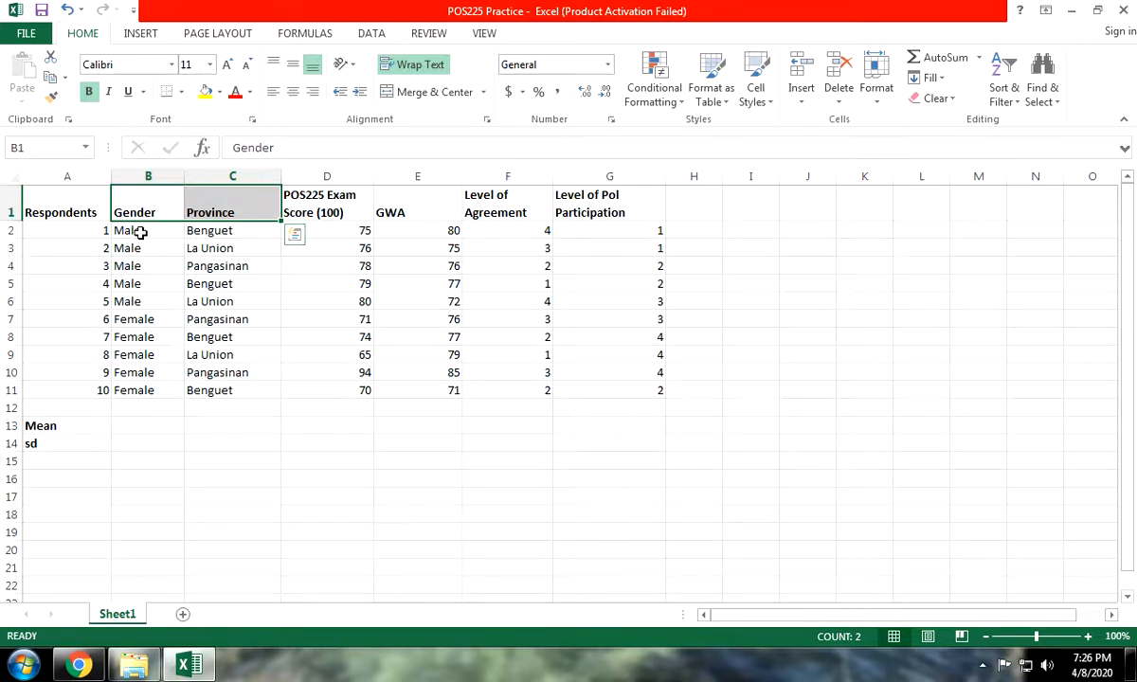
left_click_drag(142, 231, 228, 391)
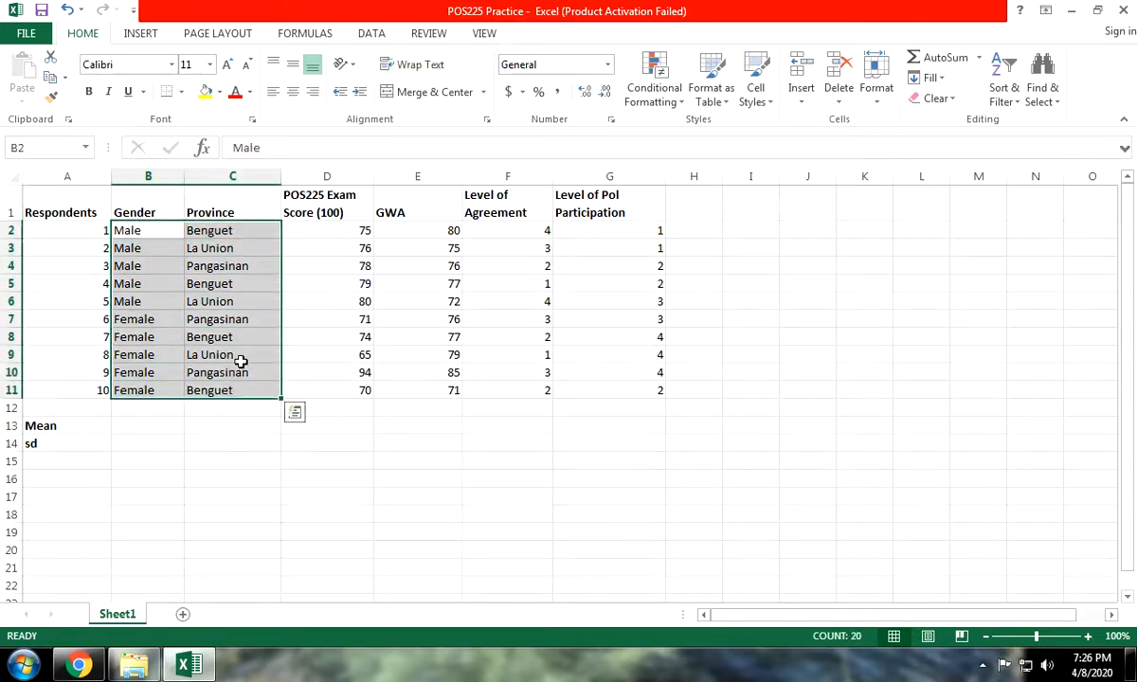
left_click_drag(335, 177, 431, 177)
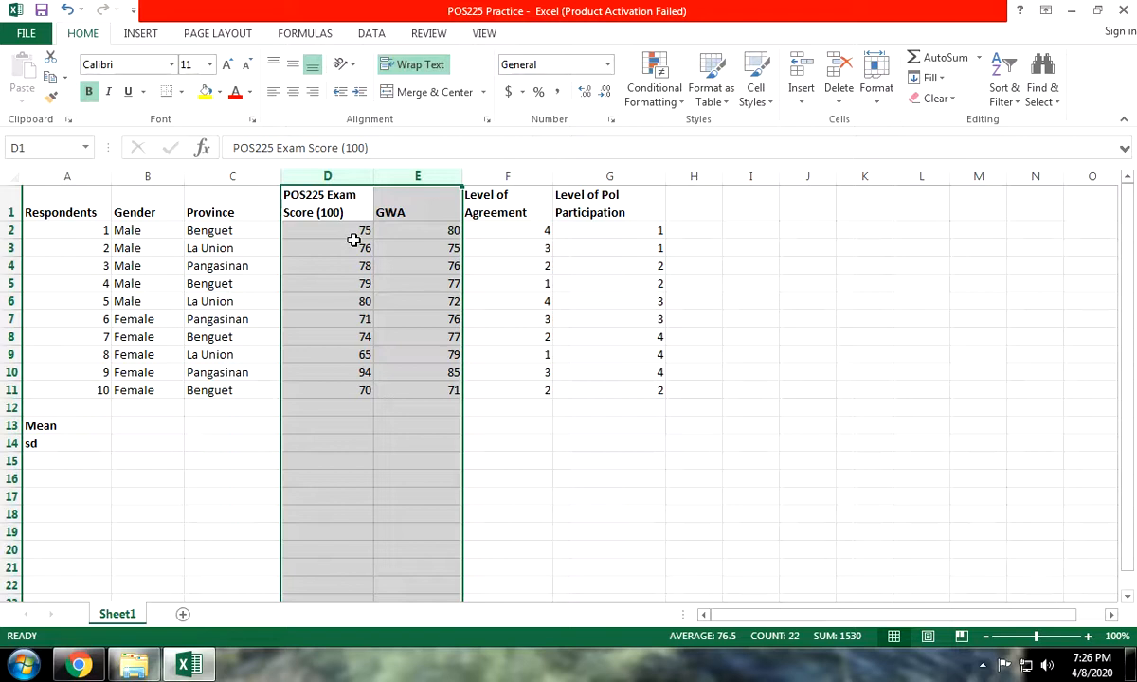
left_click_drag(354, 236, 399, 372)
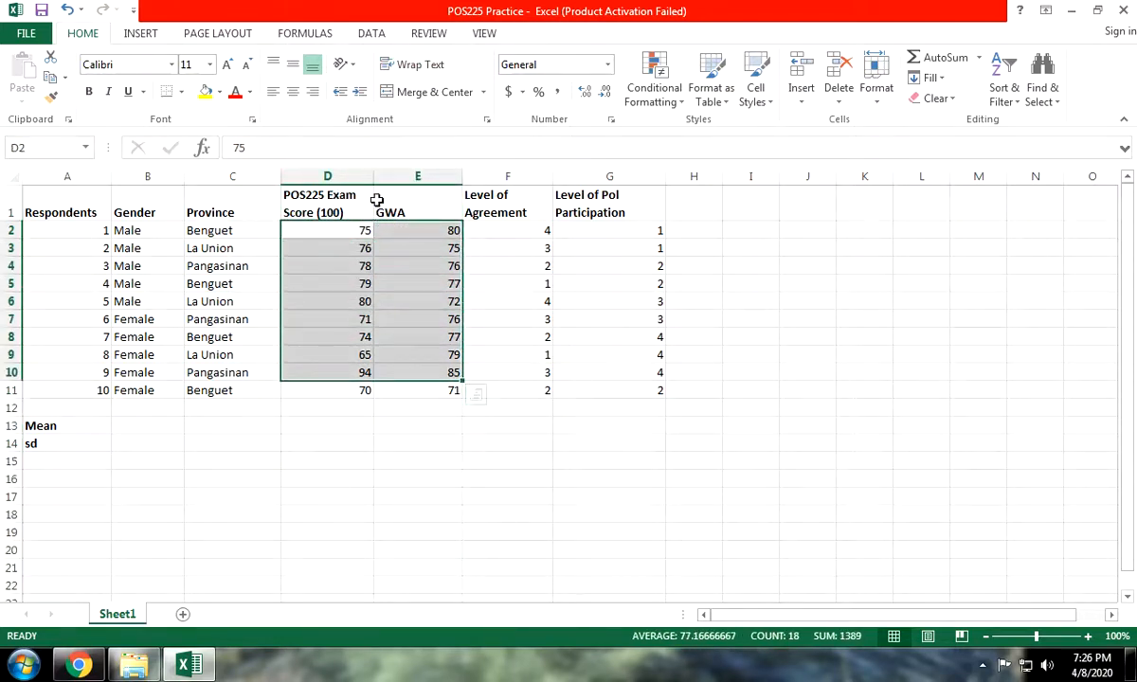
left_click(411, 446)
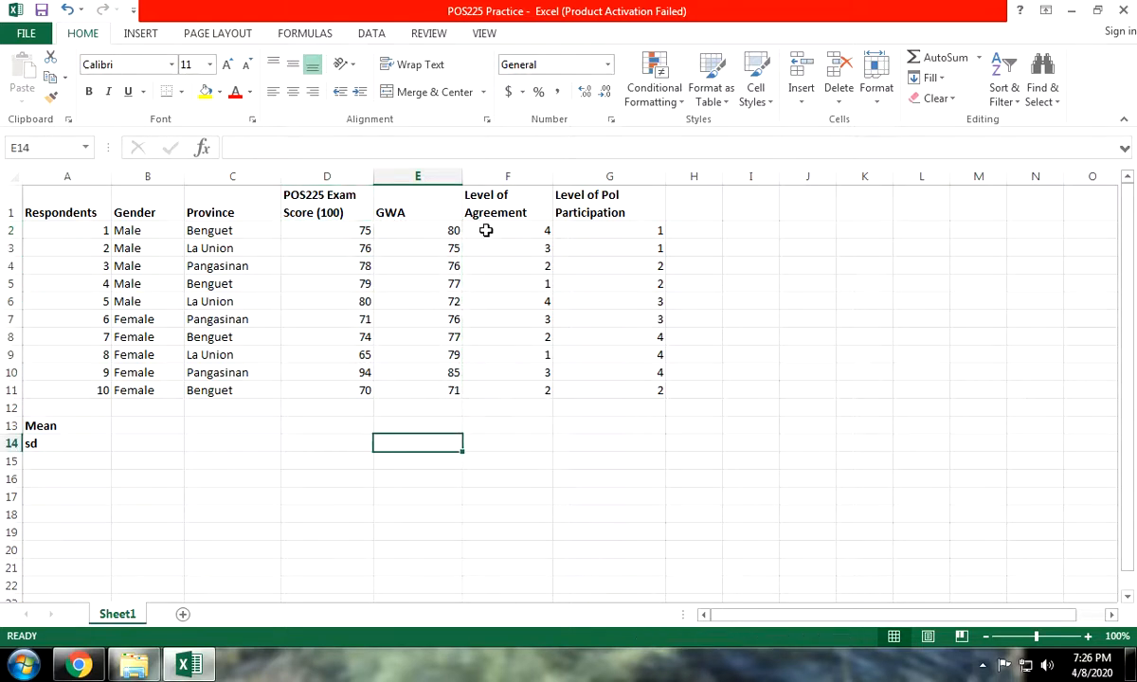
Examine the Level of Agreement and Level of Pol Participation ratings, including the individual agreement values in F2:F5.
left_click(634, 201)
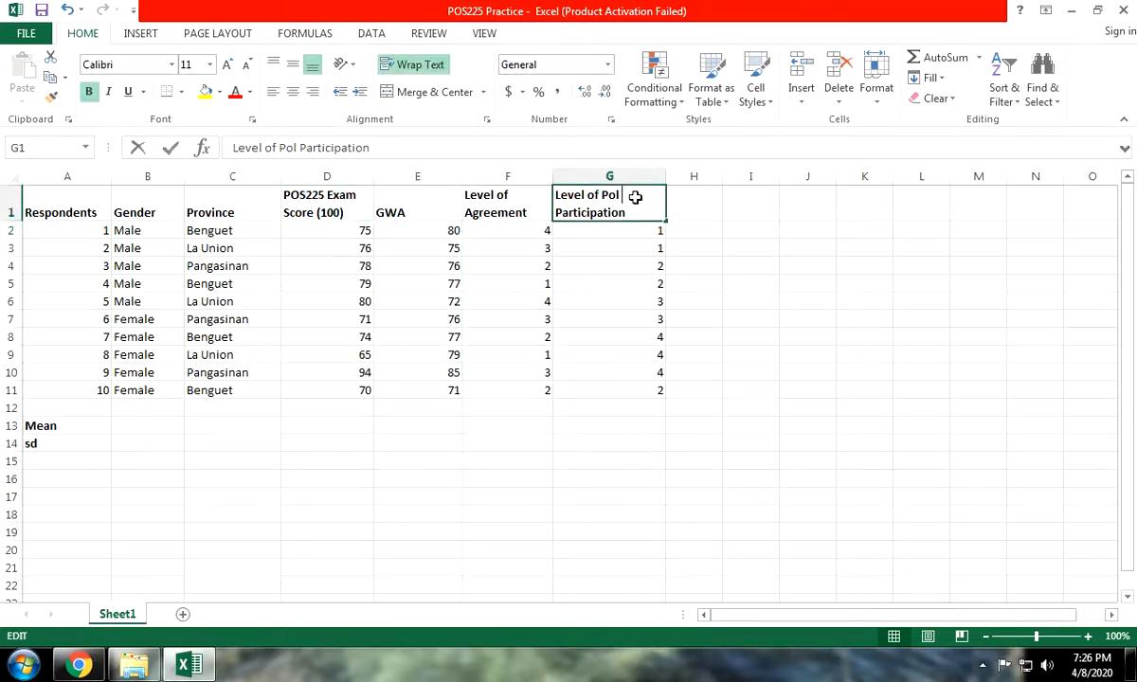
left_click(583, 284)
left_click_drag(531, 231, 587, 393)
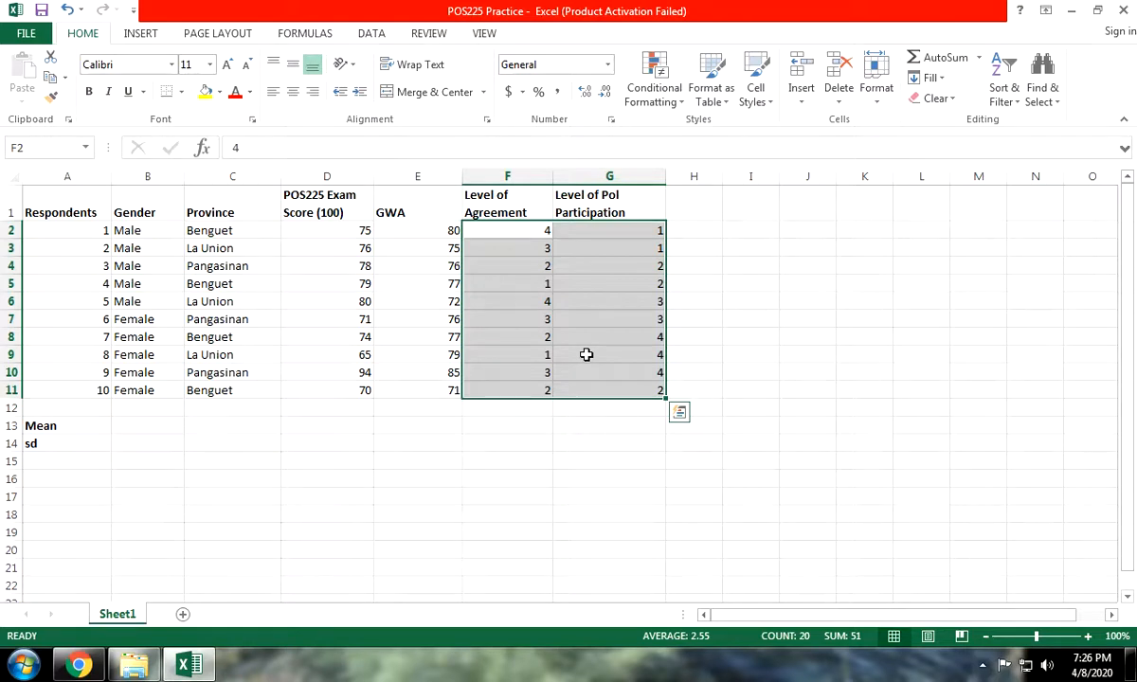
left_click(532, 233)
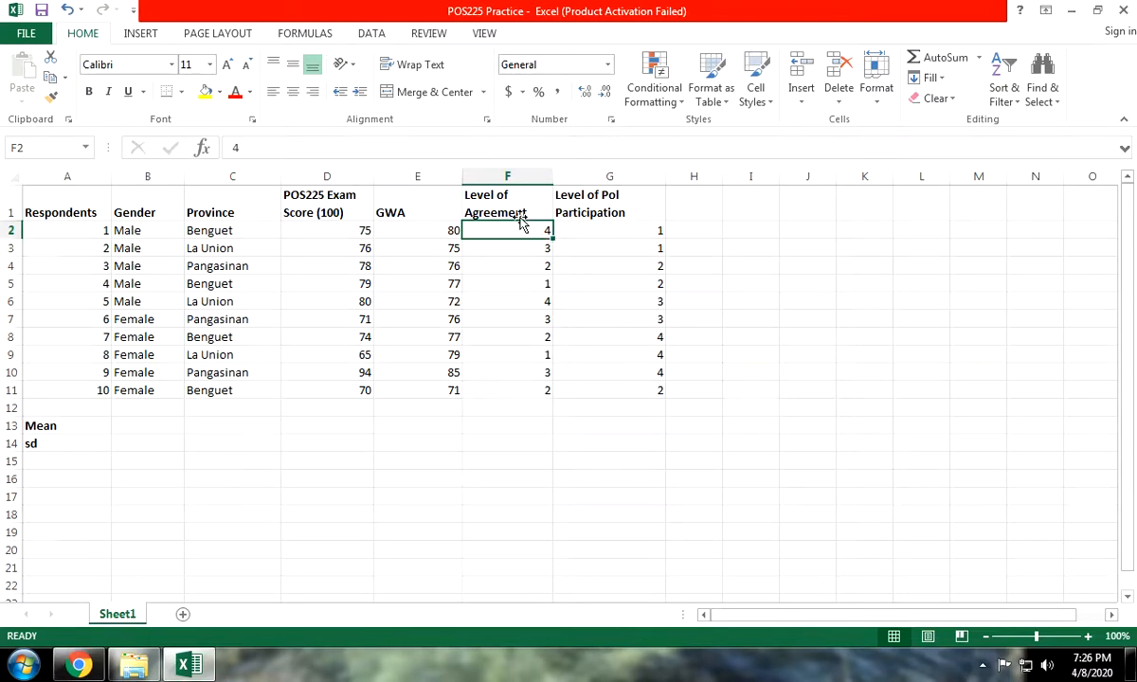
left_click(521, 213)
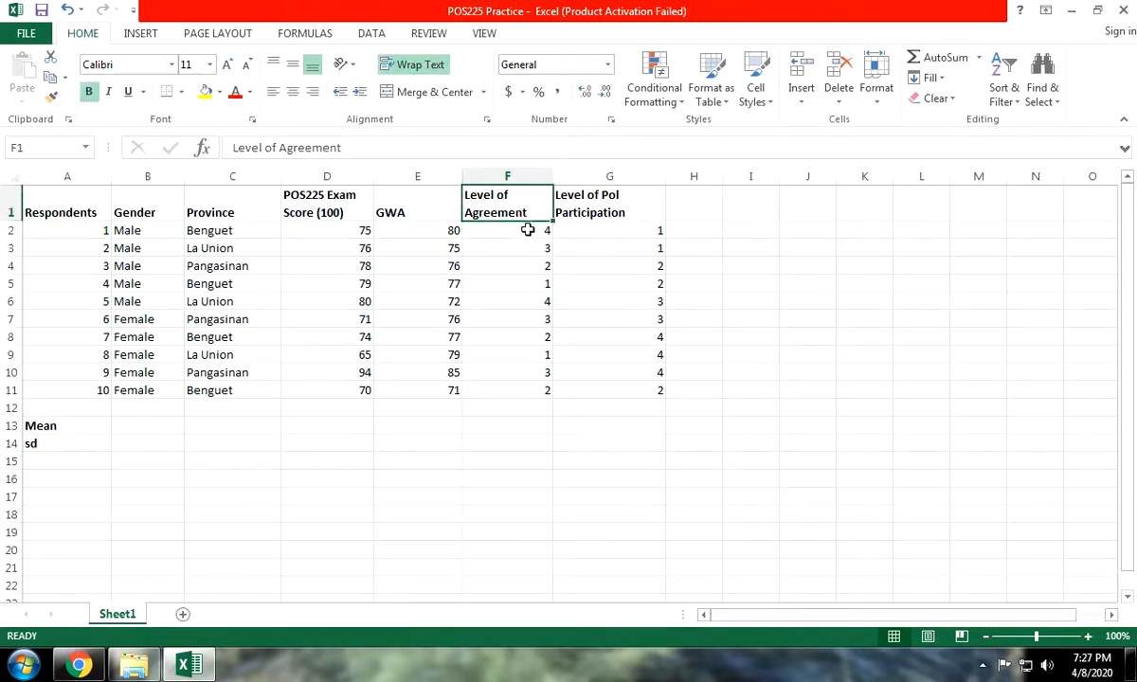
left_click(528, 232)
left_click(531, 254)
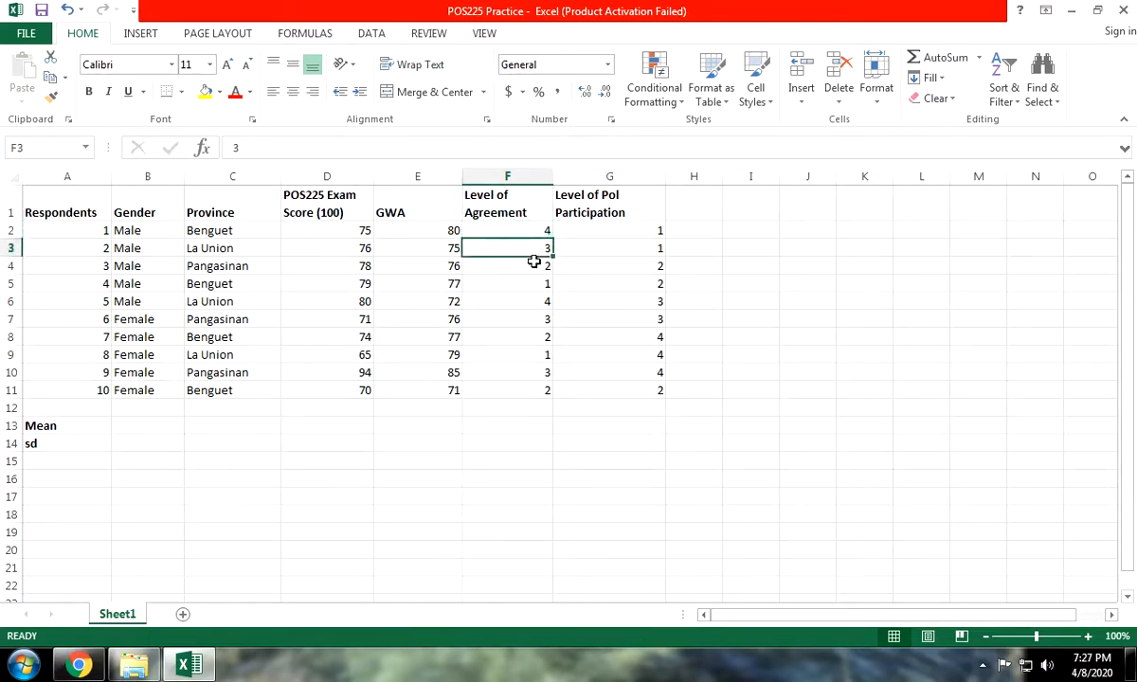
left_click(527, 270)
left_click(527, 288)
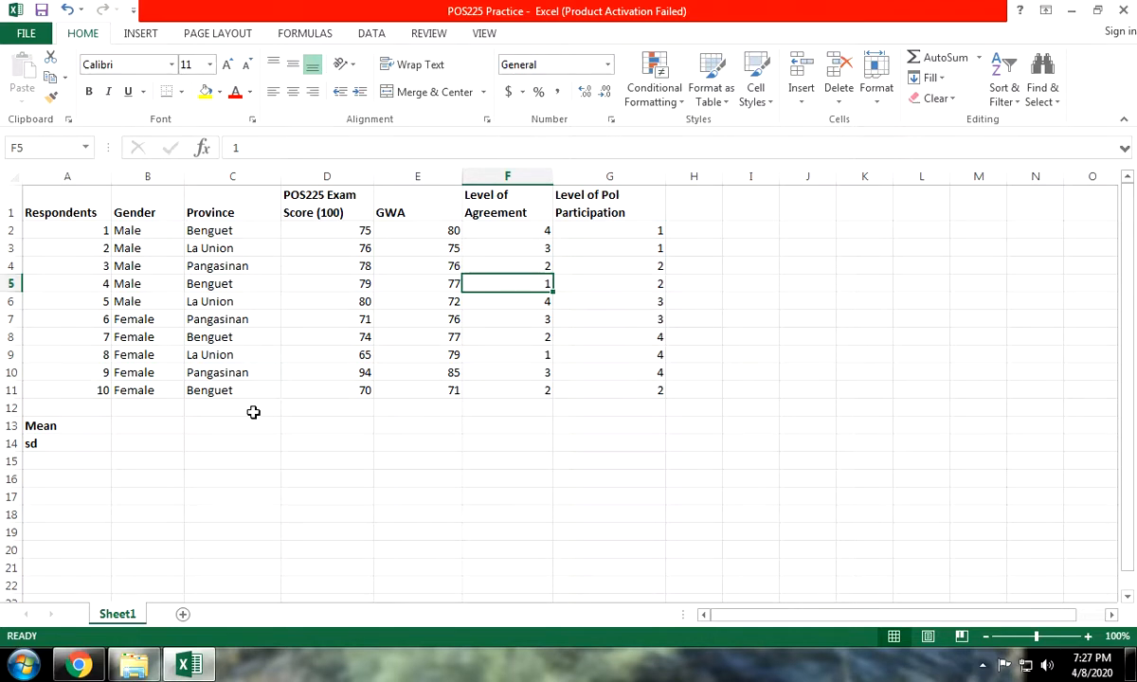
Extend the Mean label in cell A13 so that it reads "Mean/Ave".
left_click(318, 427)
double_click(76, 426)
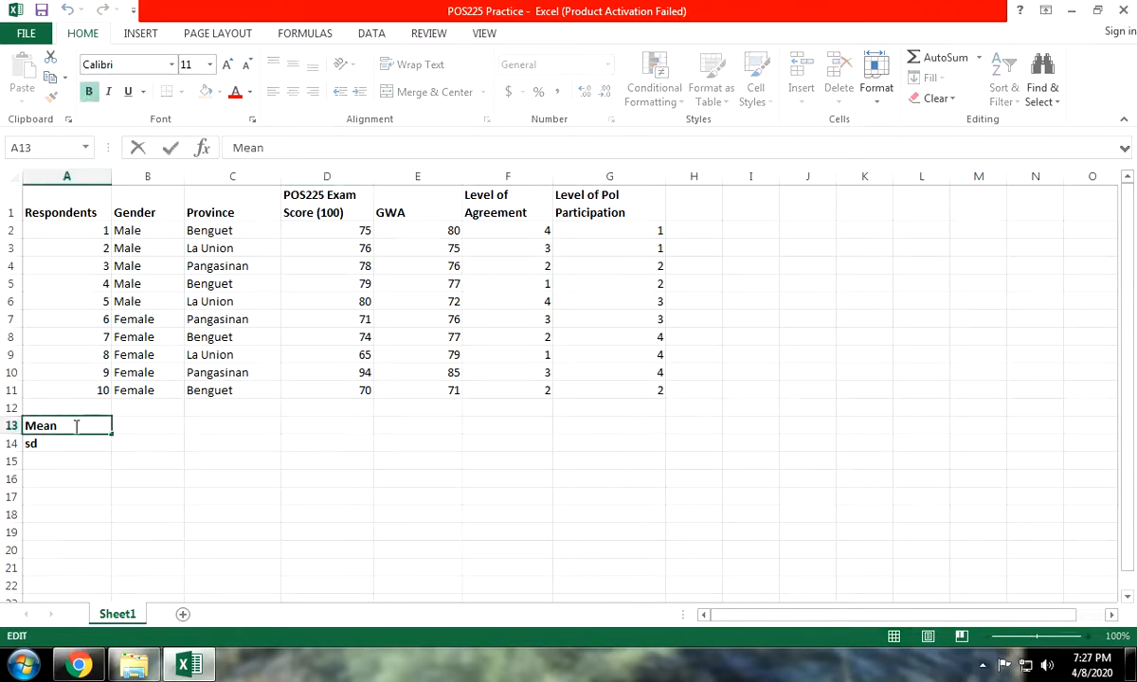
type("/aVE")
key("BackSpace")
key("BackSpace")
key("BackSpace")
type("Ave")
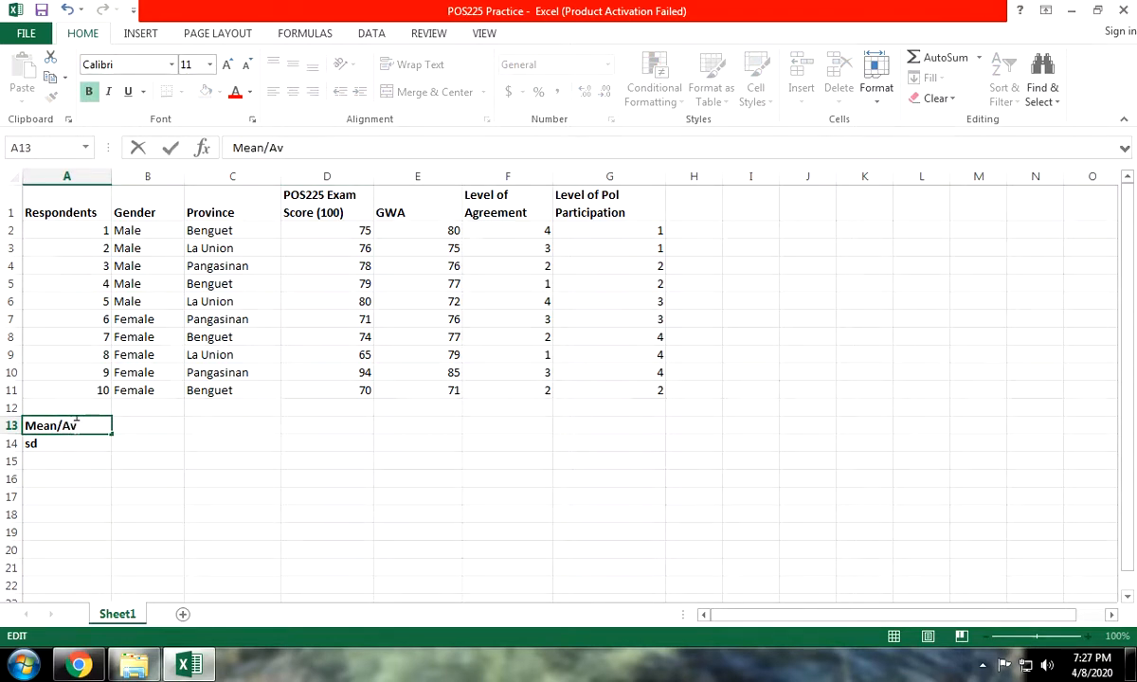
key("Tab")
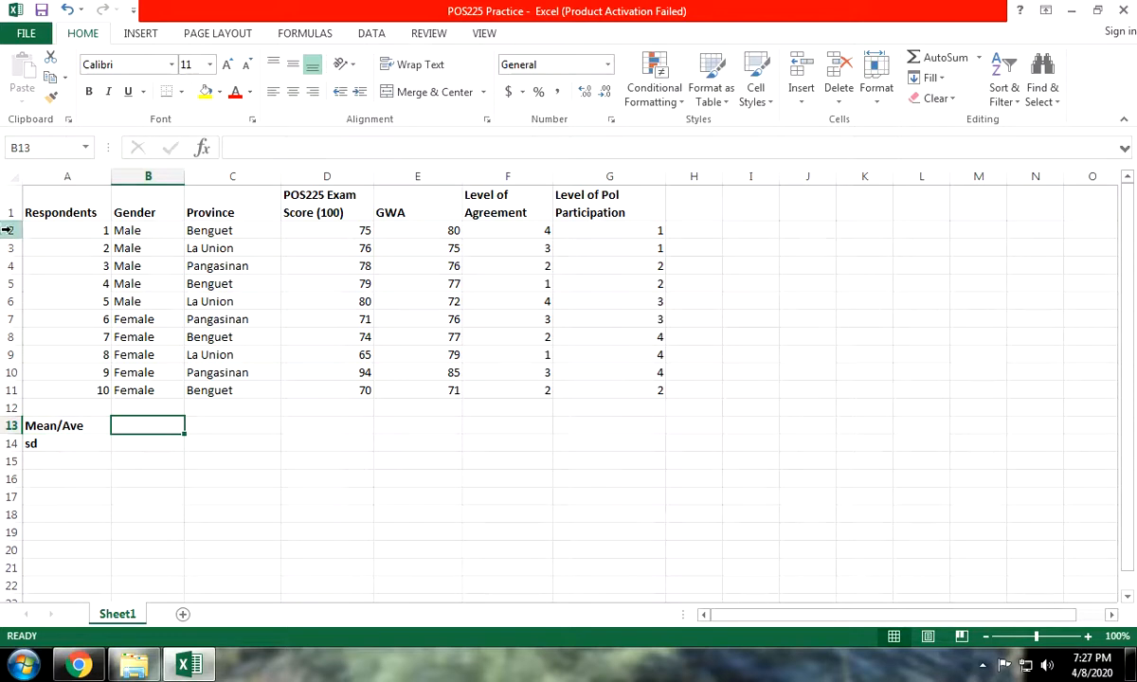
Highlight the Gender and Province entries in B2:C11 to review the categorical data.
left_click(133, 236)
left_click_drag(132, 236, 228, 394)
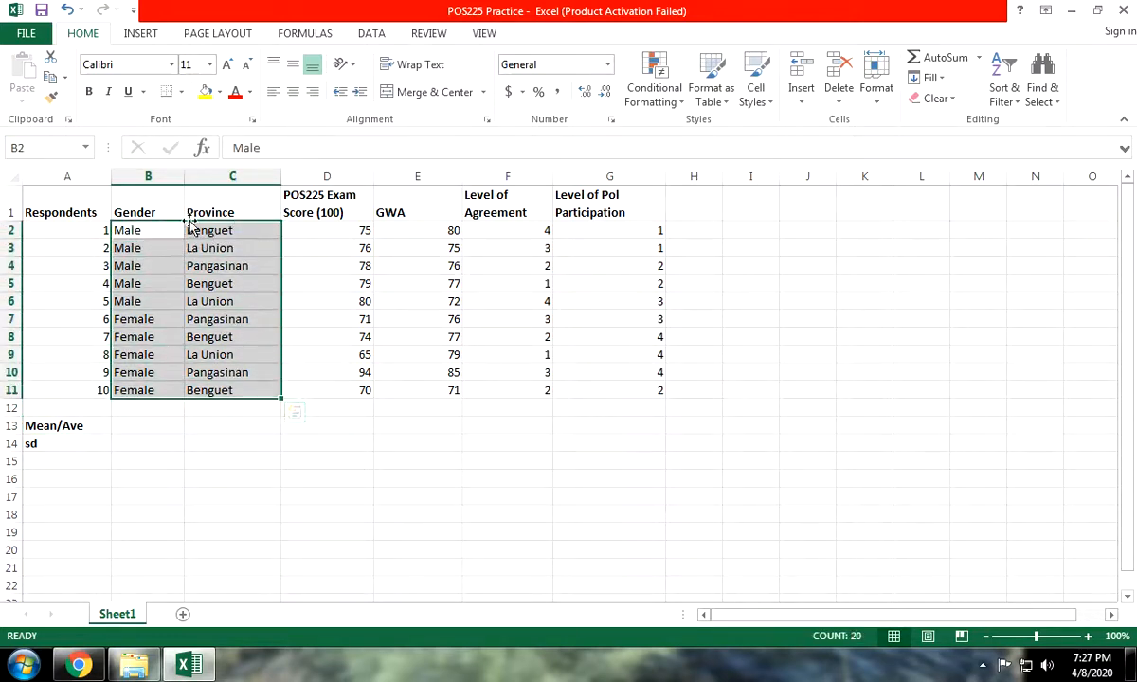
left_click(216, 265)
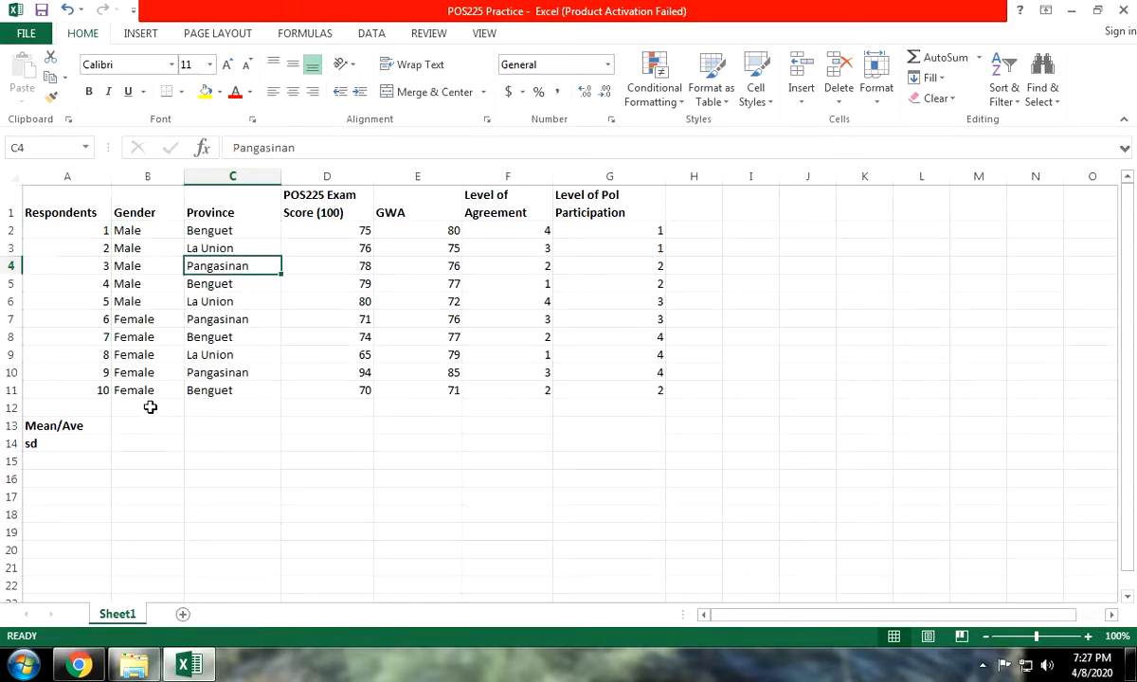
left_click_drag(147, 246, 237, 383)
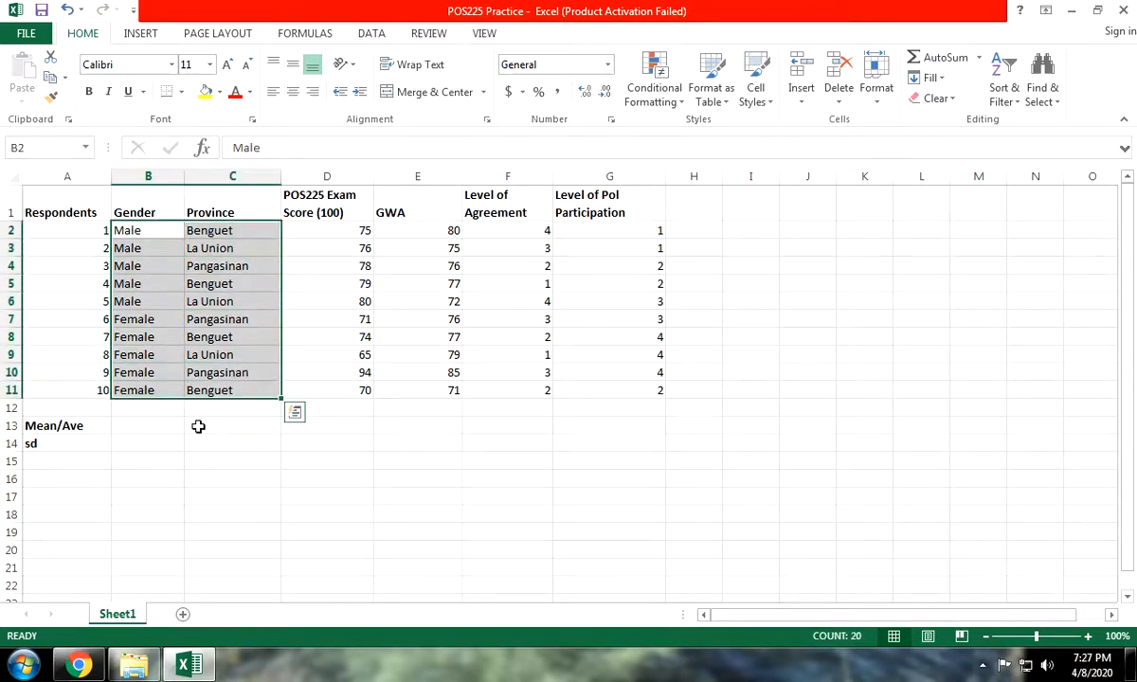
Start a formula in D13, on the Mean/Ave row of the POS225 Exam Score column.
left_click(325, 431)
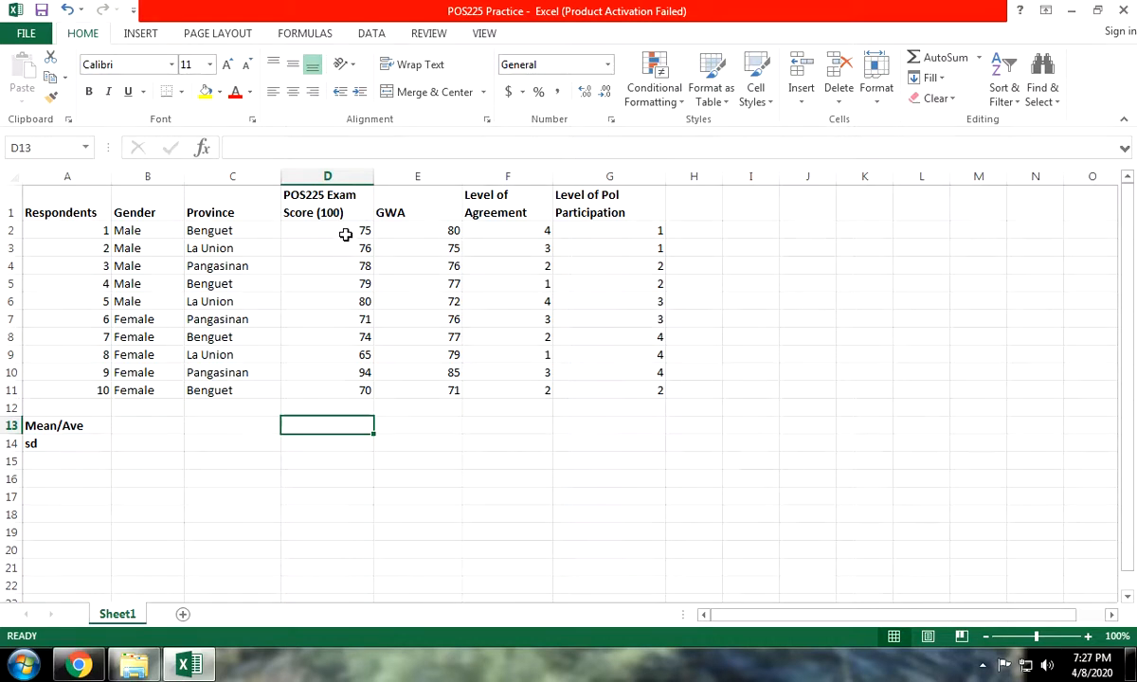
left_click(87, 237)
left_click_drag(88, 237, 307, 374)
left_click(325, 421)
type("=")
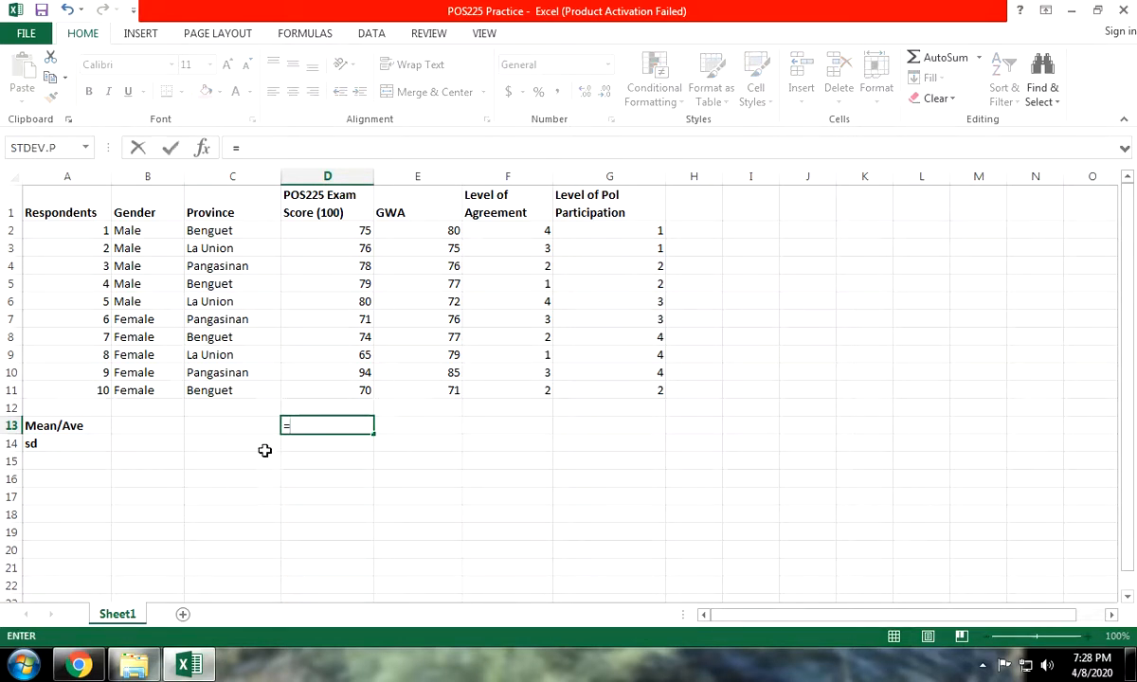
type("asadd")
key("BackSpace")
key("BackSpace")
key("BackSpace")
key("BackSpace")
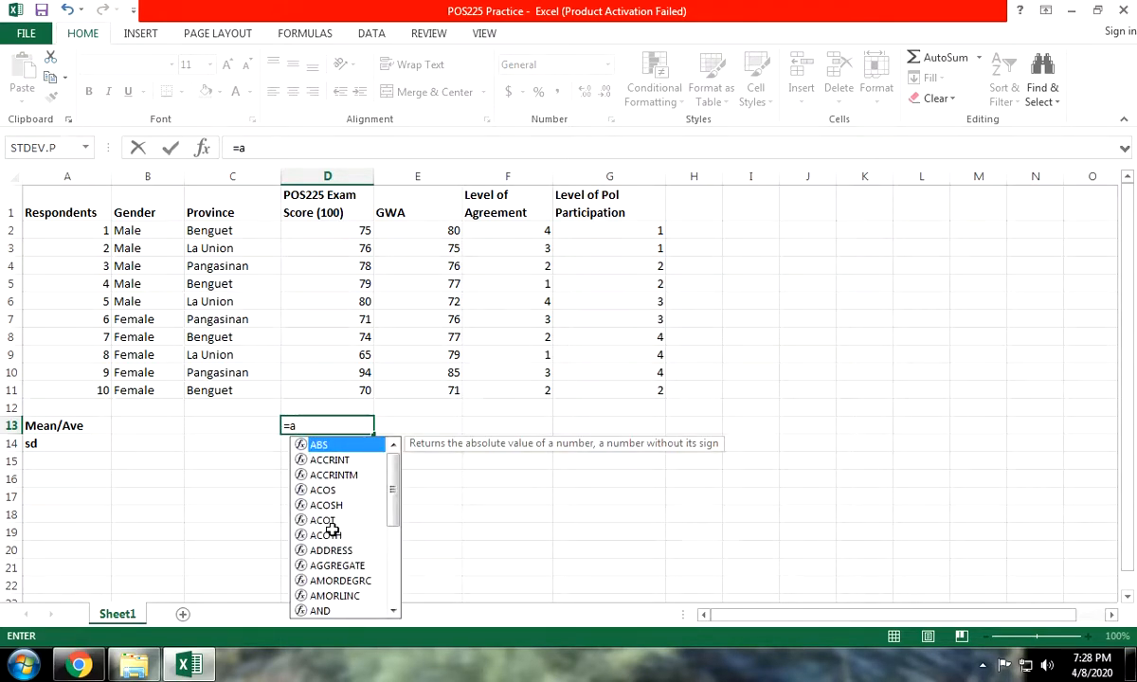
scroll(330, 529, "down", 1)
scroll(223, 531, "up", 1)
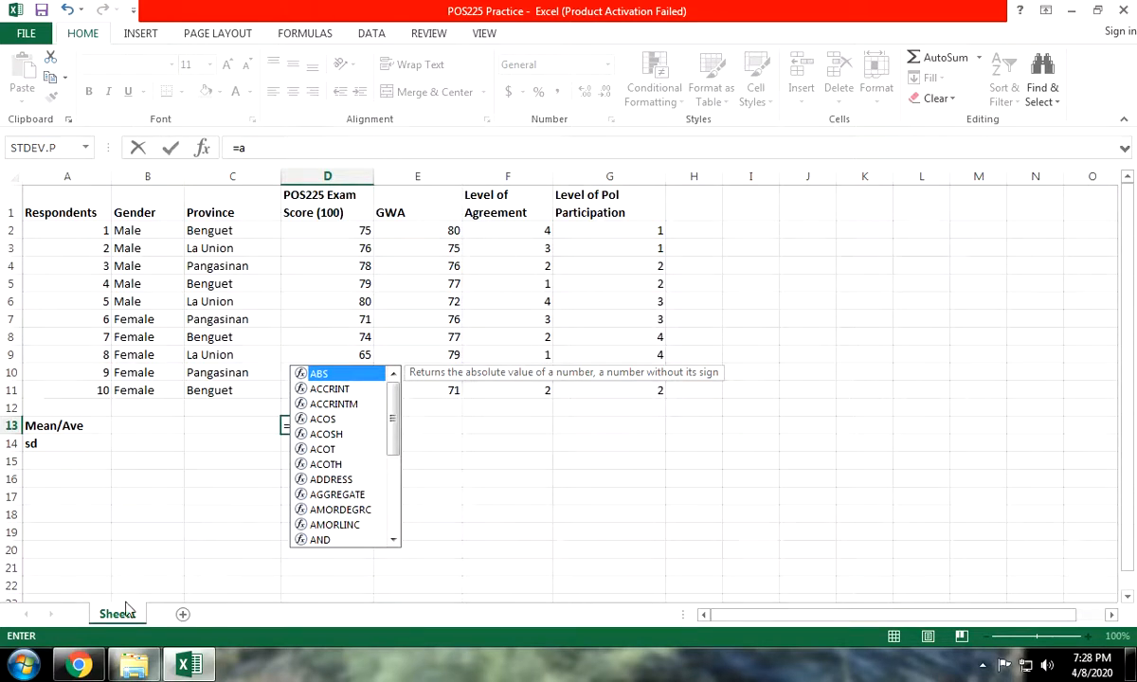
left_click(241, 457)
left_click(314, 426)
double_click(312, 429)
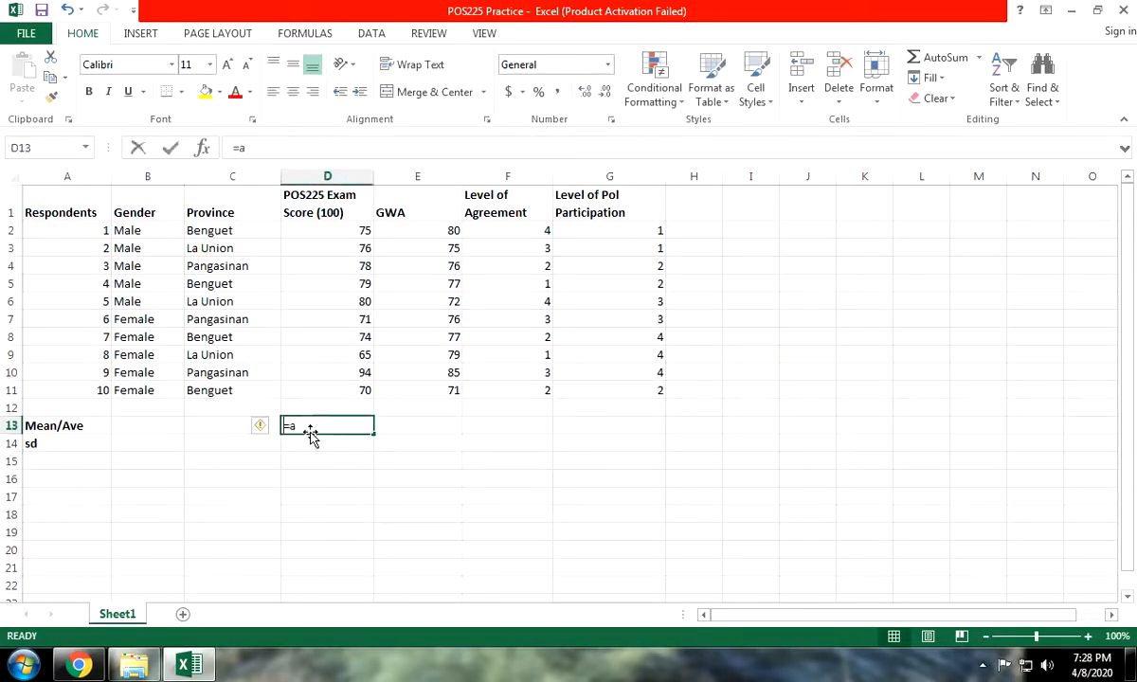
key("BackSpace")
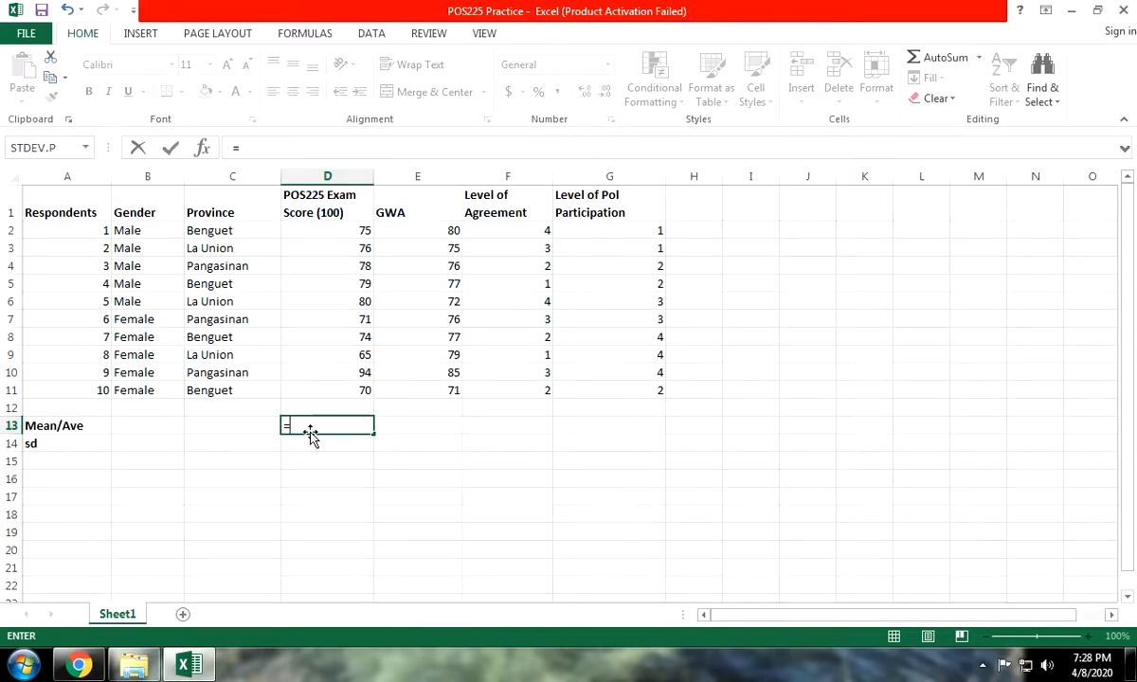
Compute the mean of the POS225 Exam Scores in D13 with the formula =AVERAGE(D2:D11).
type("ave3")
key("BackSpace")
key("BackSpace")
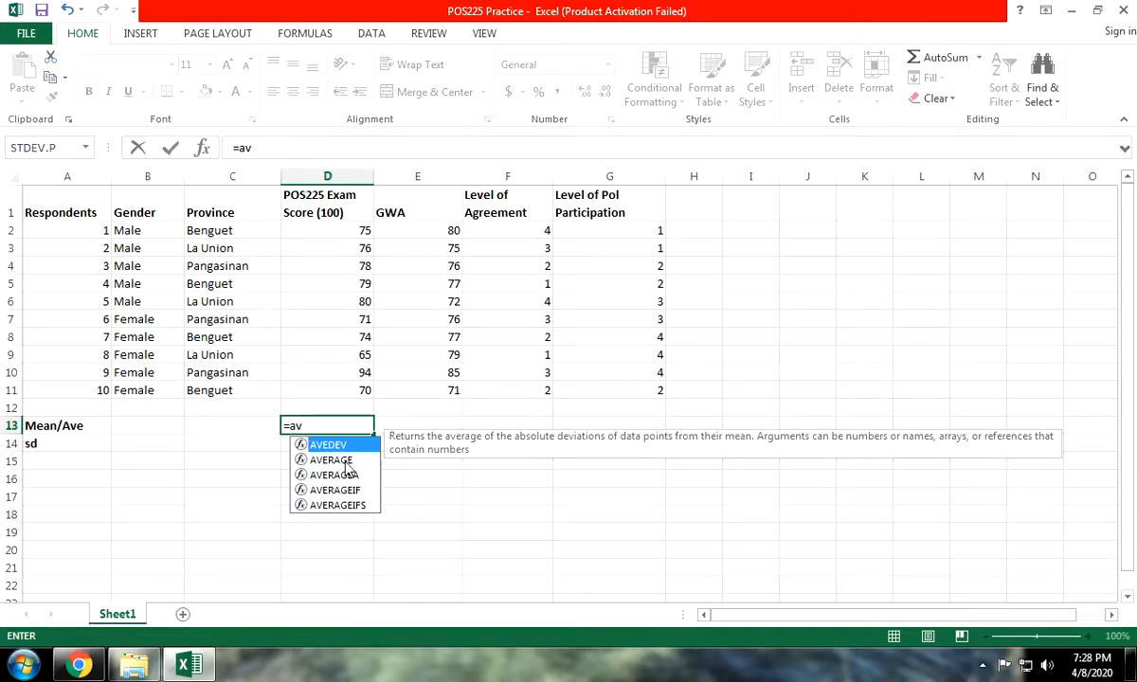
left_click(343, 462)
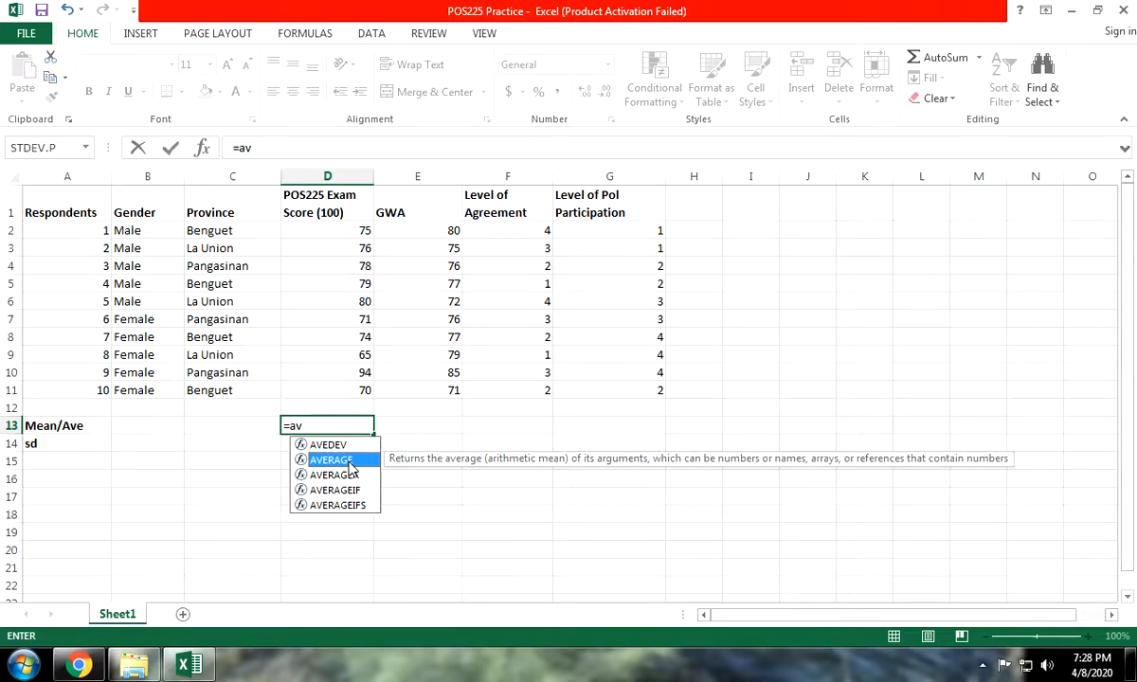
double_click(347, 462)
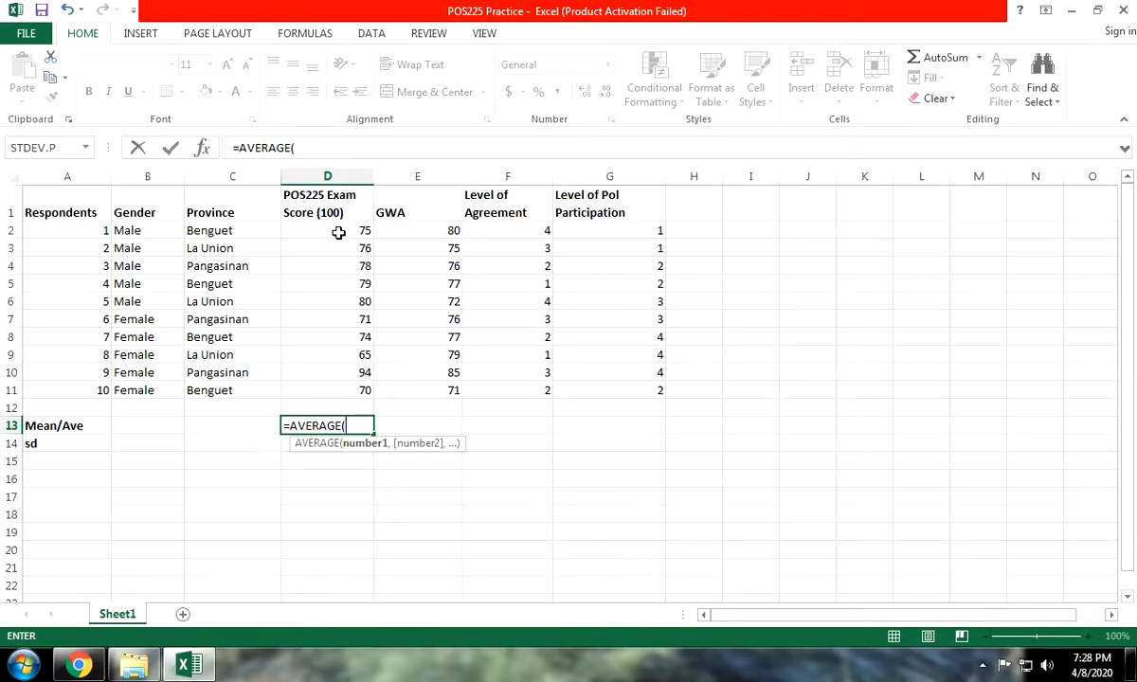
left_click_drag(329, 223, 355, 389)
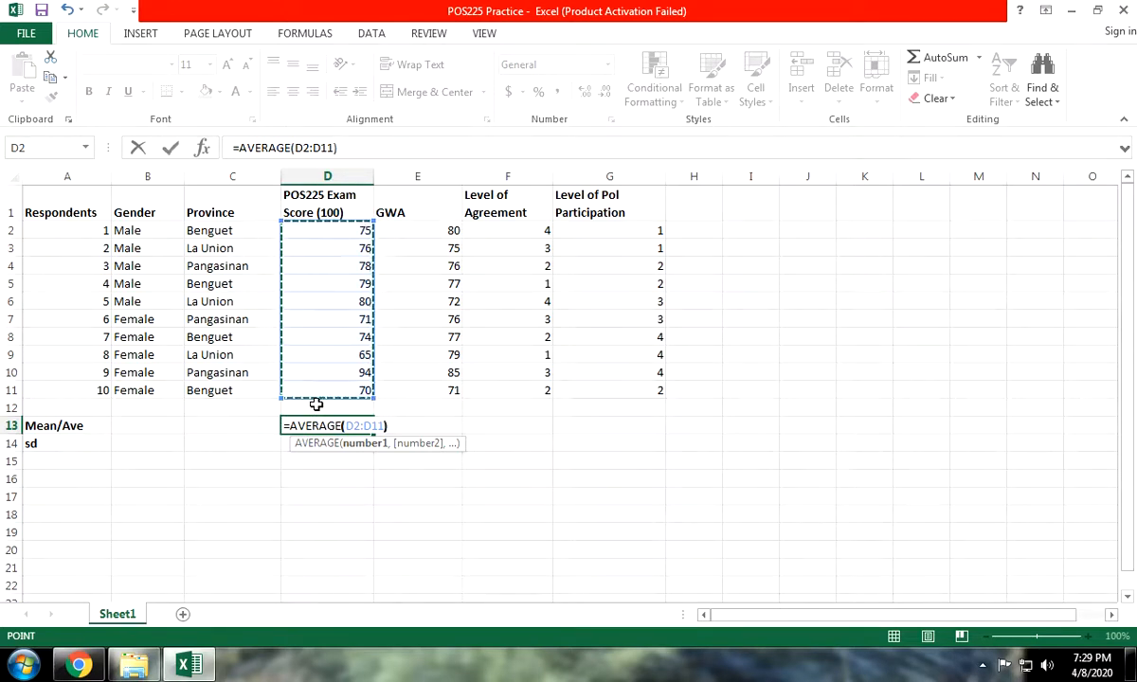
type(")")
left_click(394, 427)
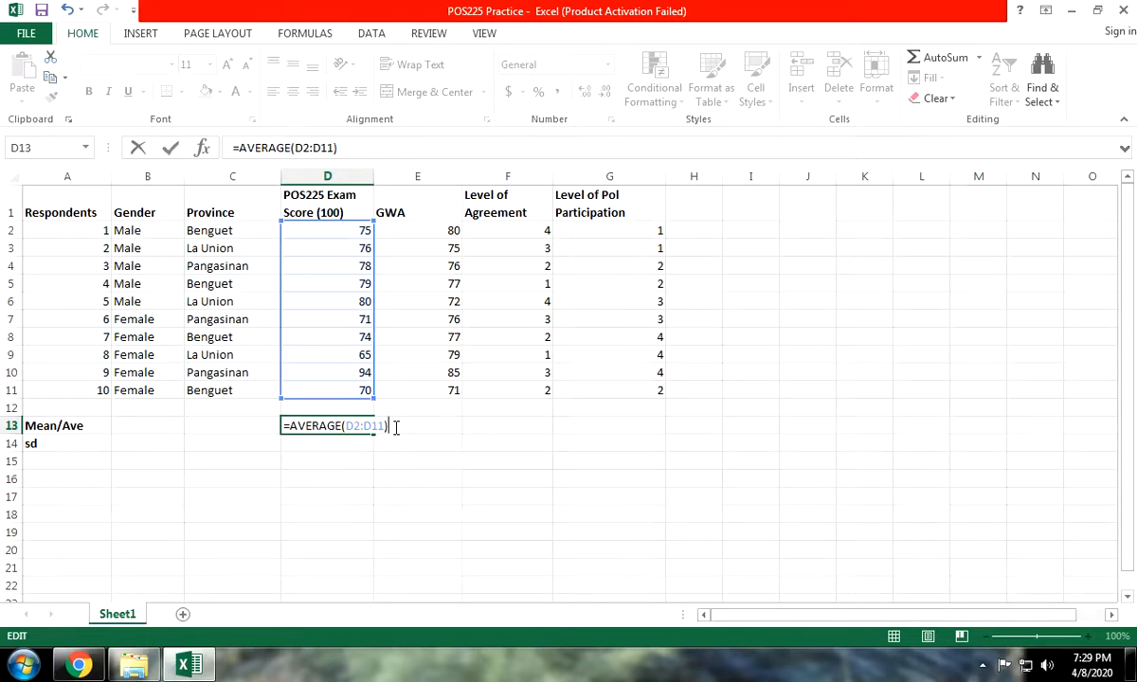
key("Return")
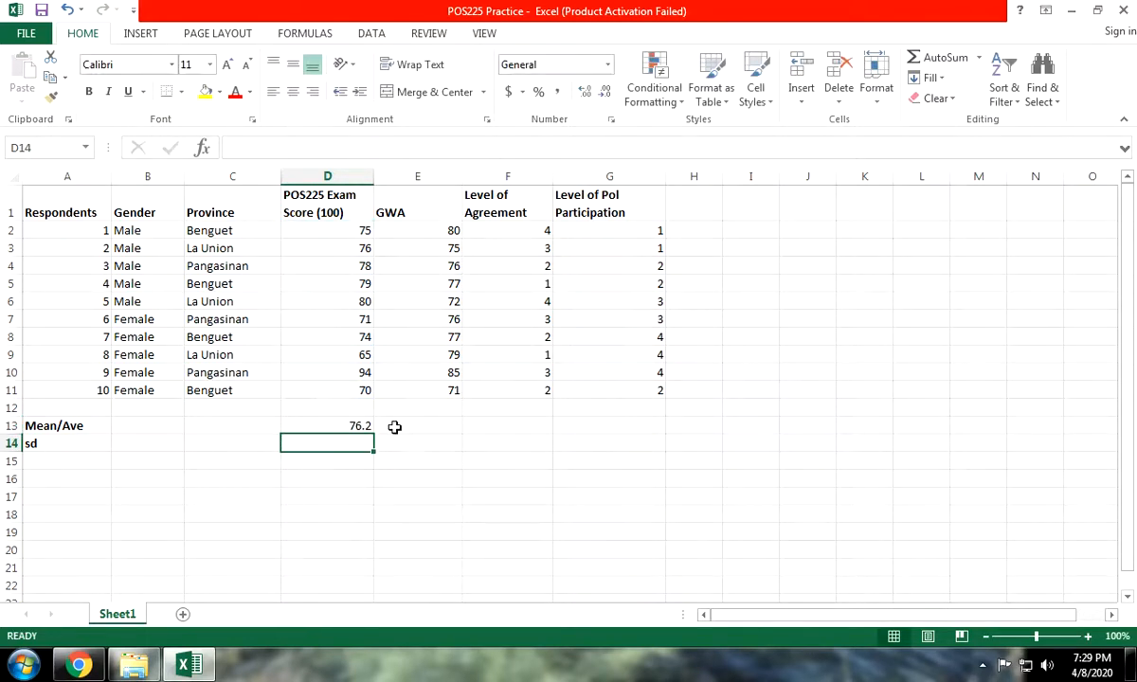
Fill the AVERAGE formula from D13 across E13:G13 for GWA, Level of Agreement and Level of Pol Participation.
left_click(348, 426)
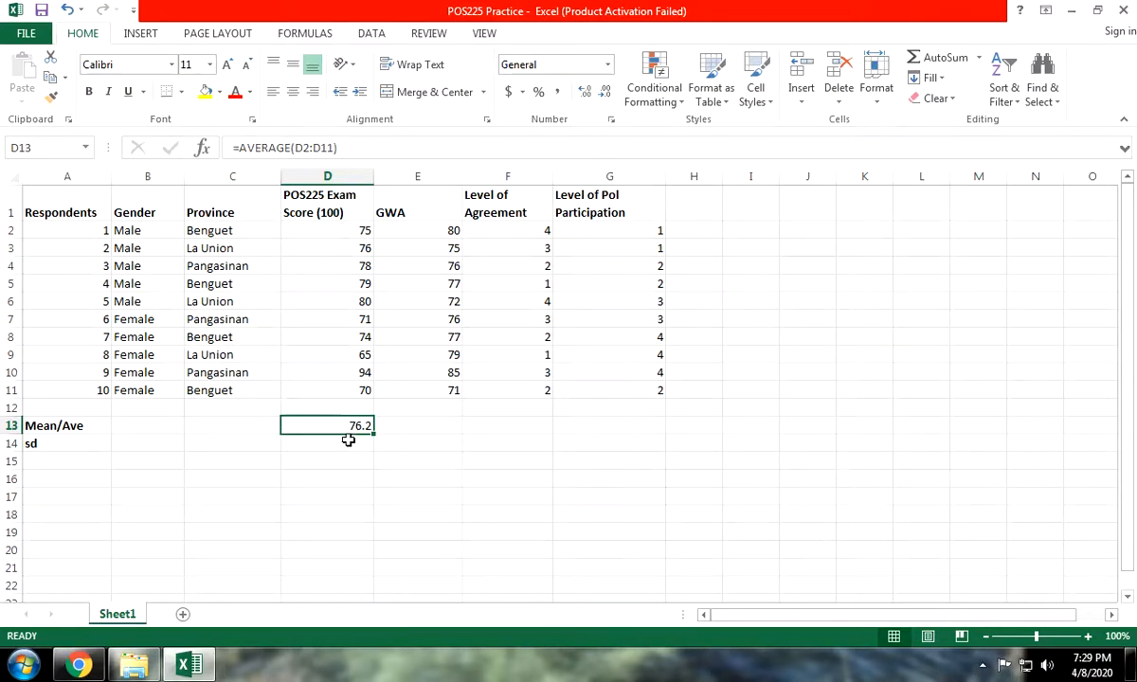
left_click_drag(409, 233, 654, 392)
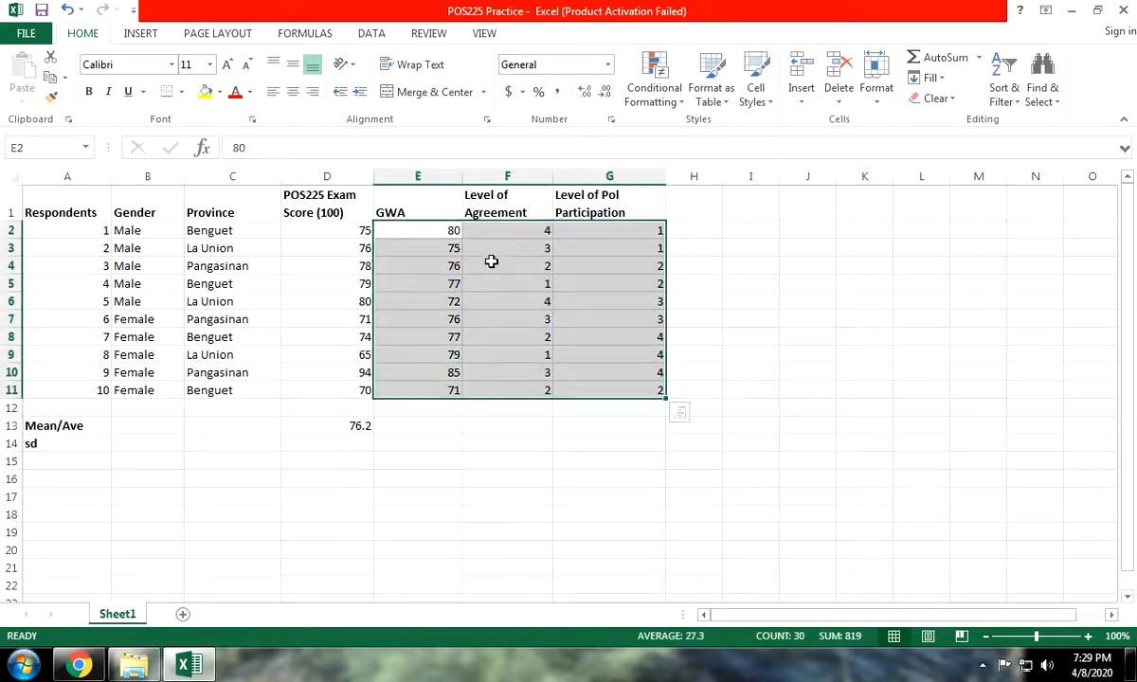
left_click(348, 423)
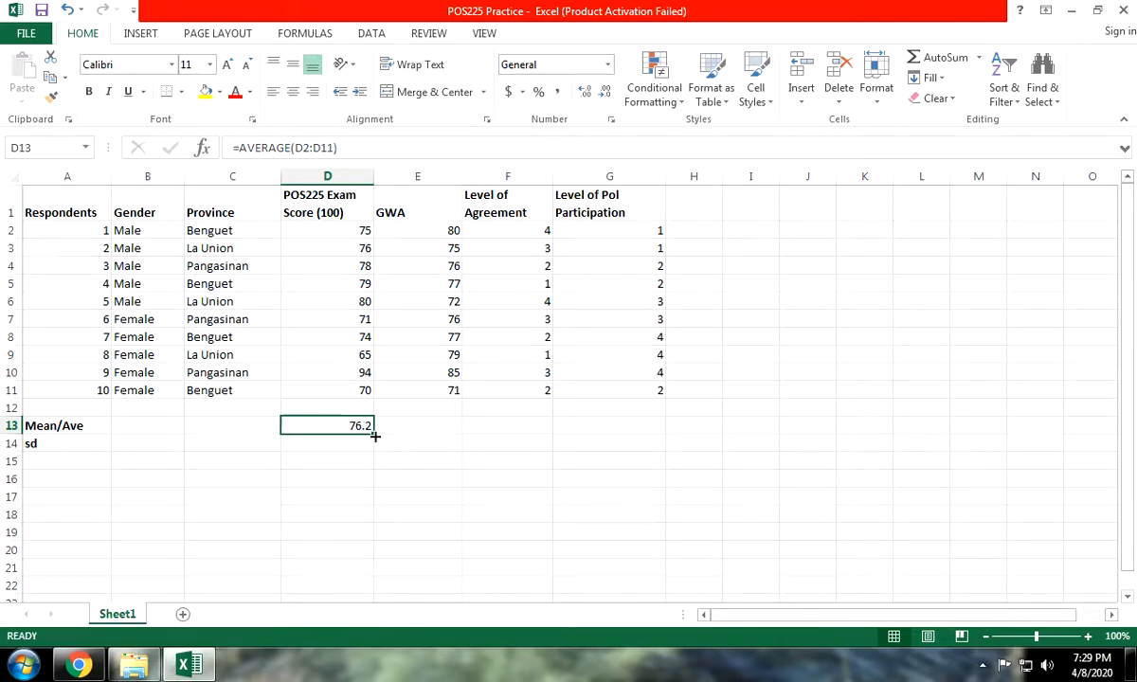
left_click_drag(376, 437, 645, 433)
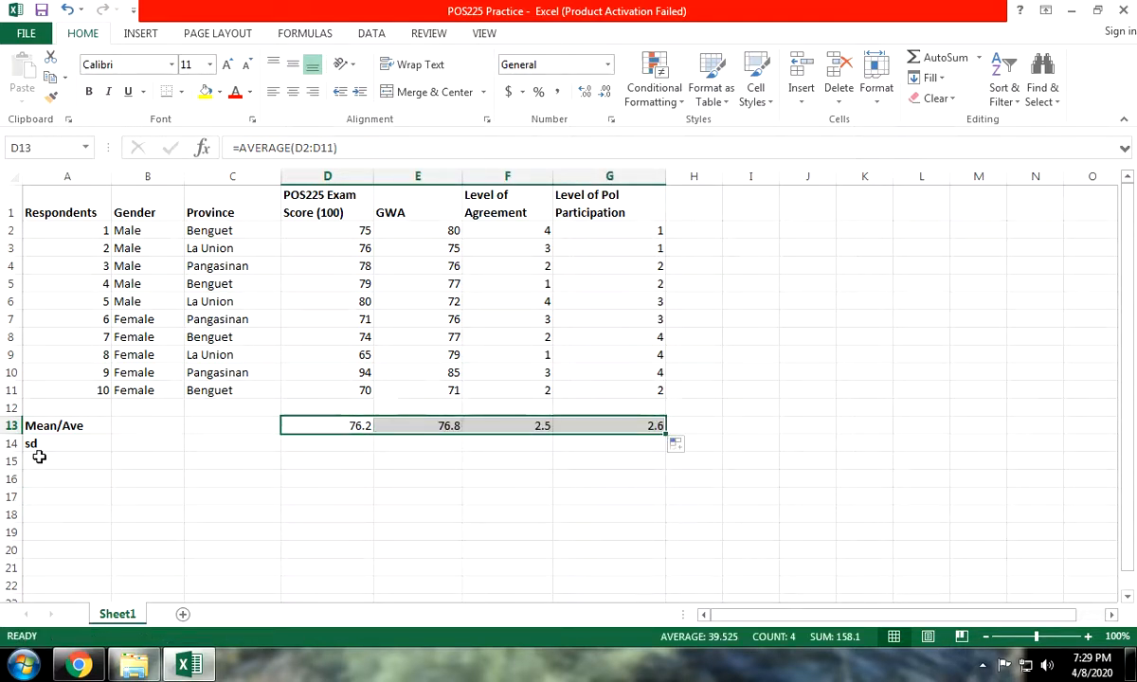
Check the range used by the GWA mean formula in E13 and review the Level of Agreement ratings in F9 and F2.
left_click(432, 429)
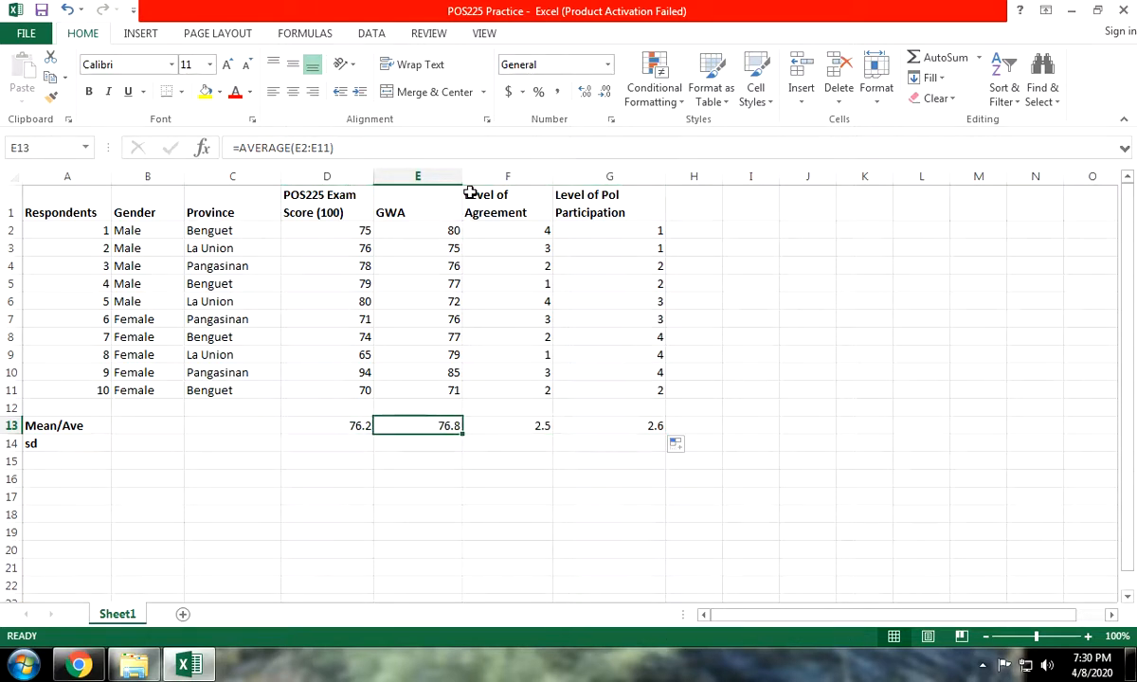
double_click(443, 425)
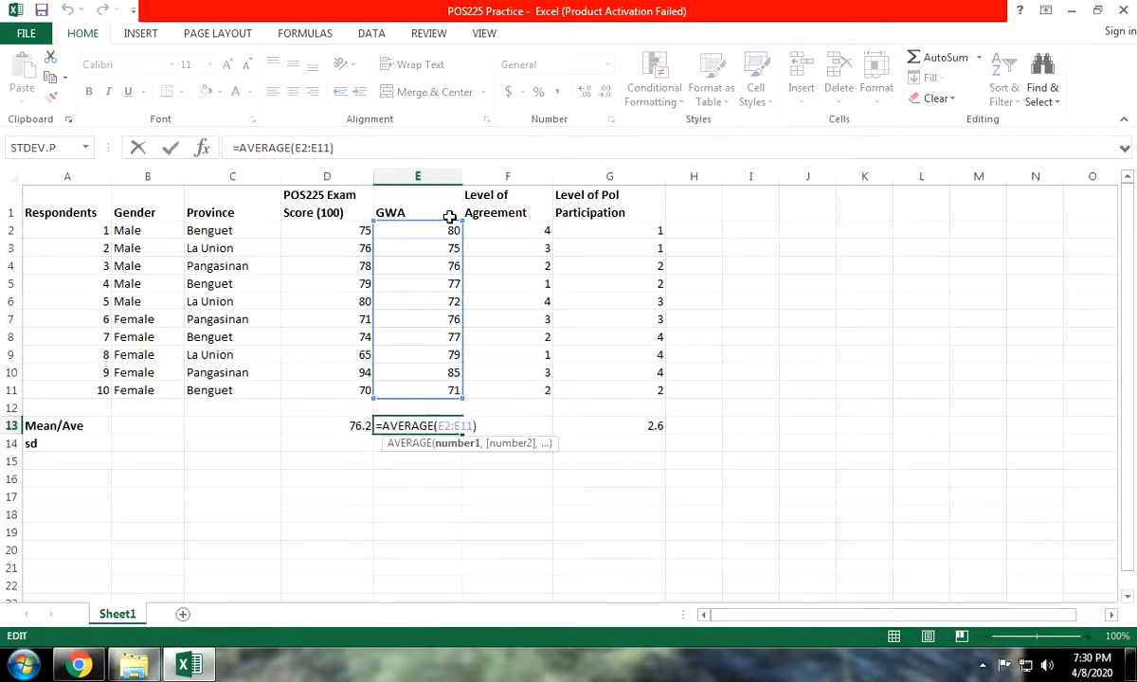
key("Escape")
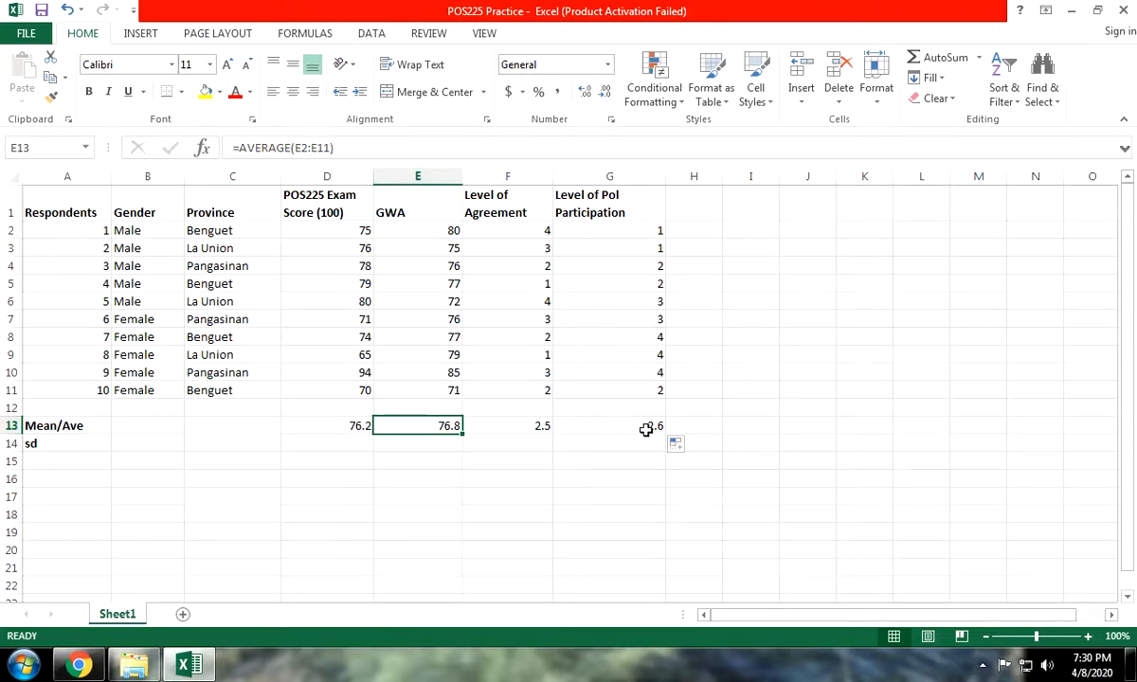
double_click(752, 315)
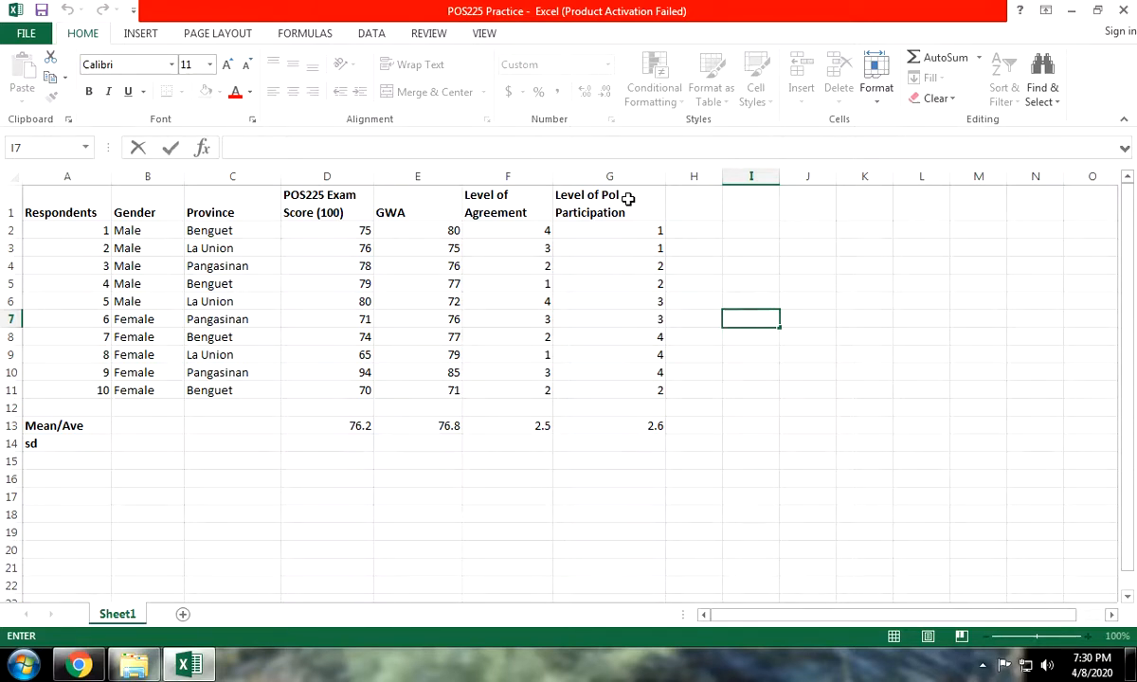
left_click(539, 356)
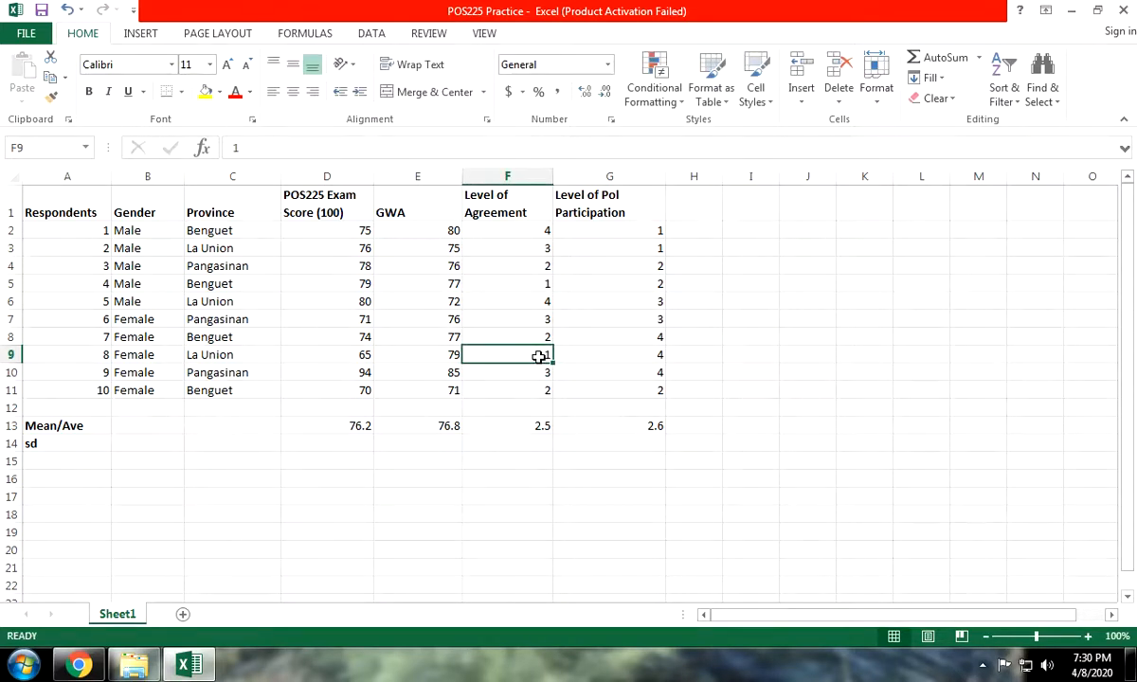
left_click(530, 232)
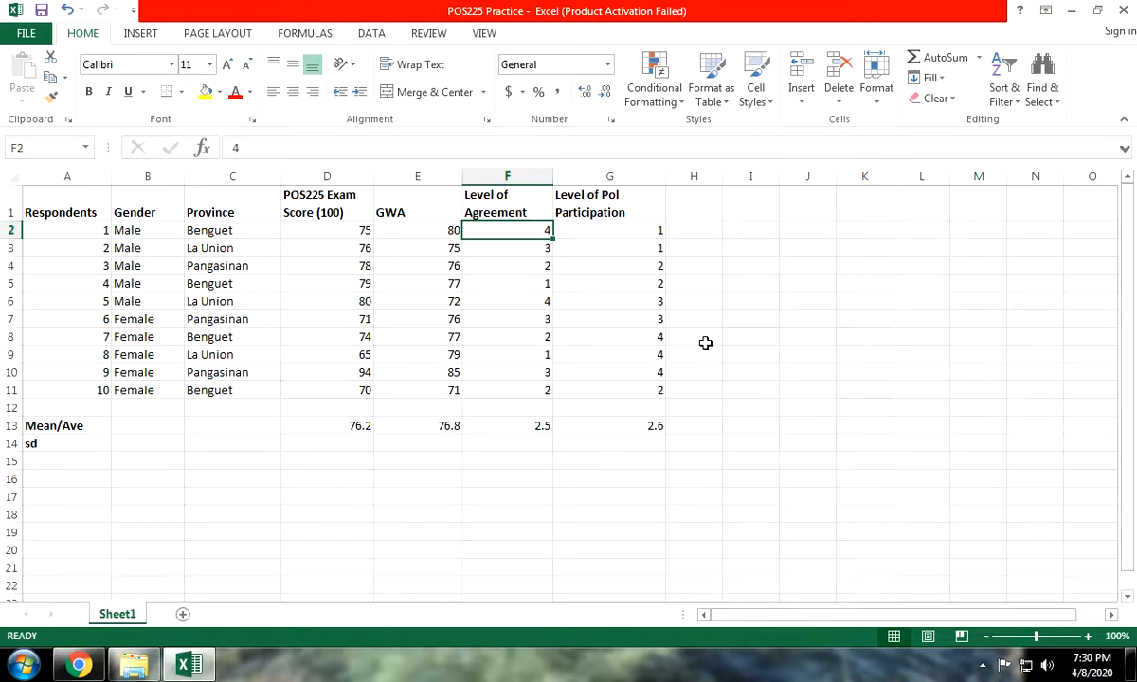
Enter the first rating interpretation range, "1.00-1.24", in cell I6.
left_click(764, 299)
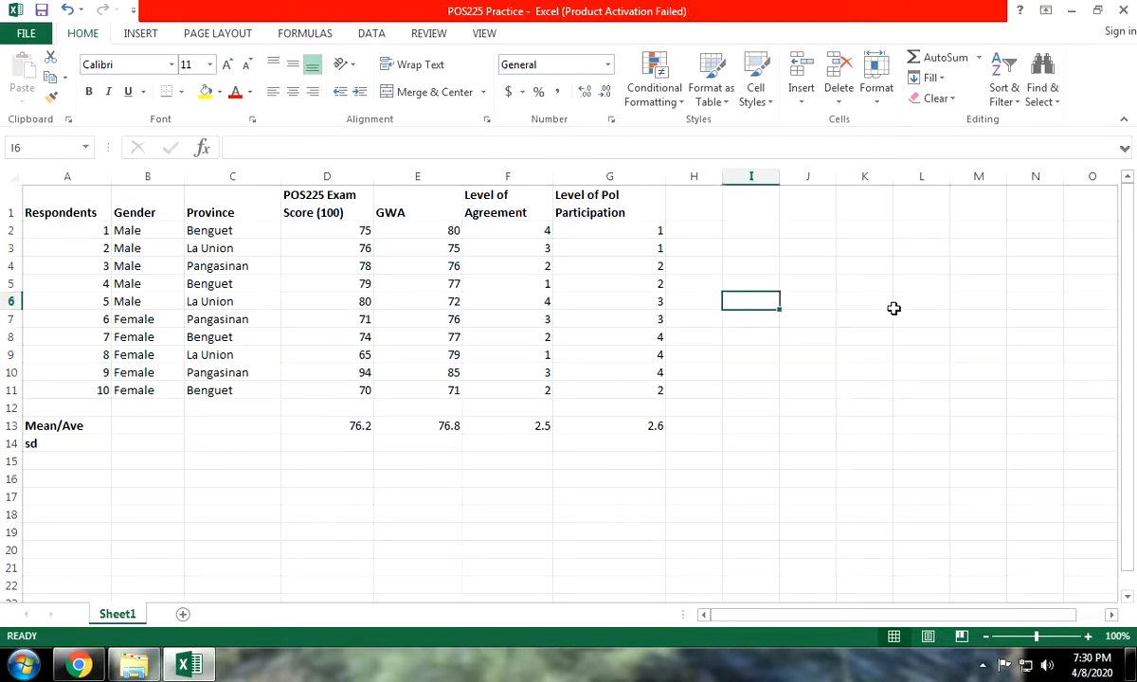
type("1.00")
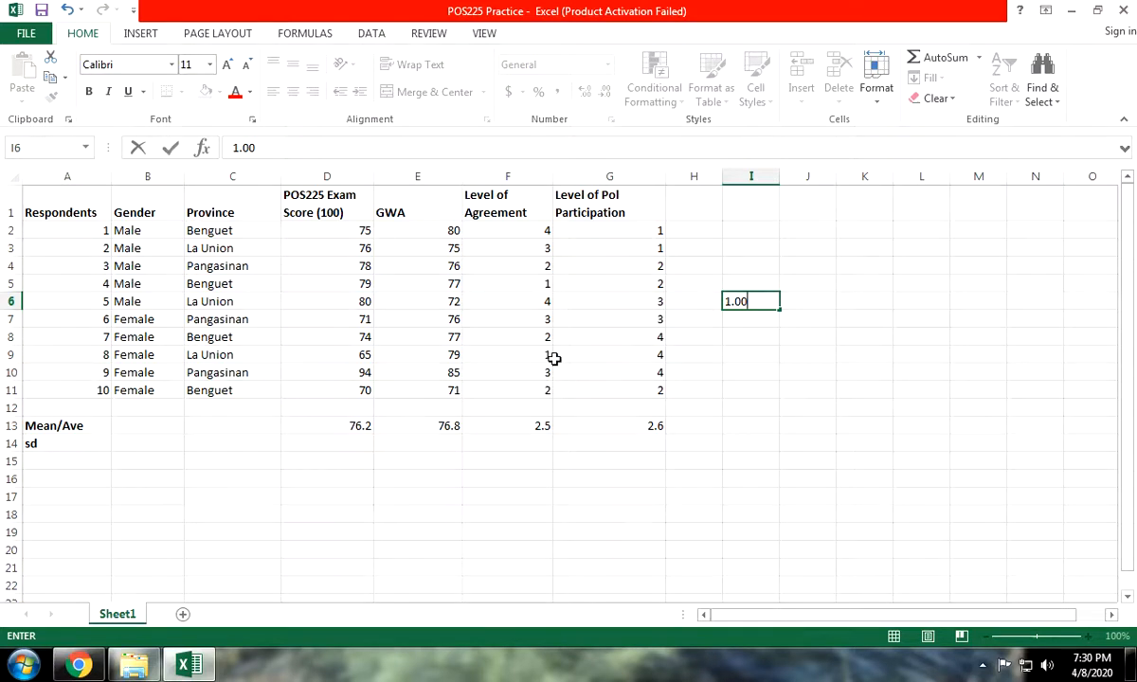
type("-1.25")
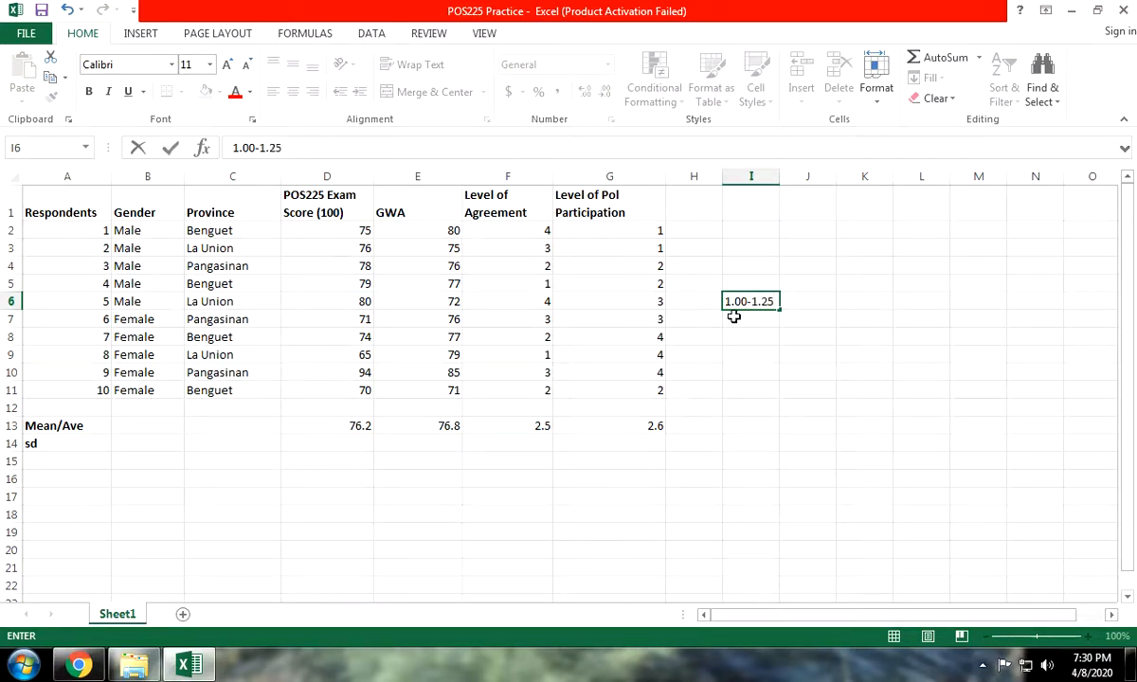
key("BackSpace")
type("4")
key("Return")
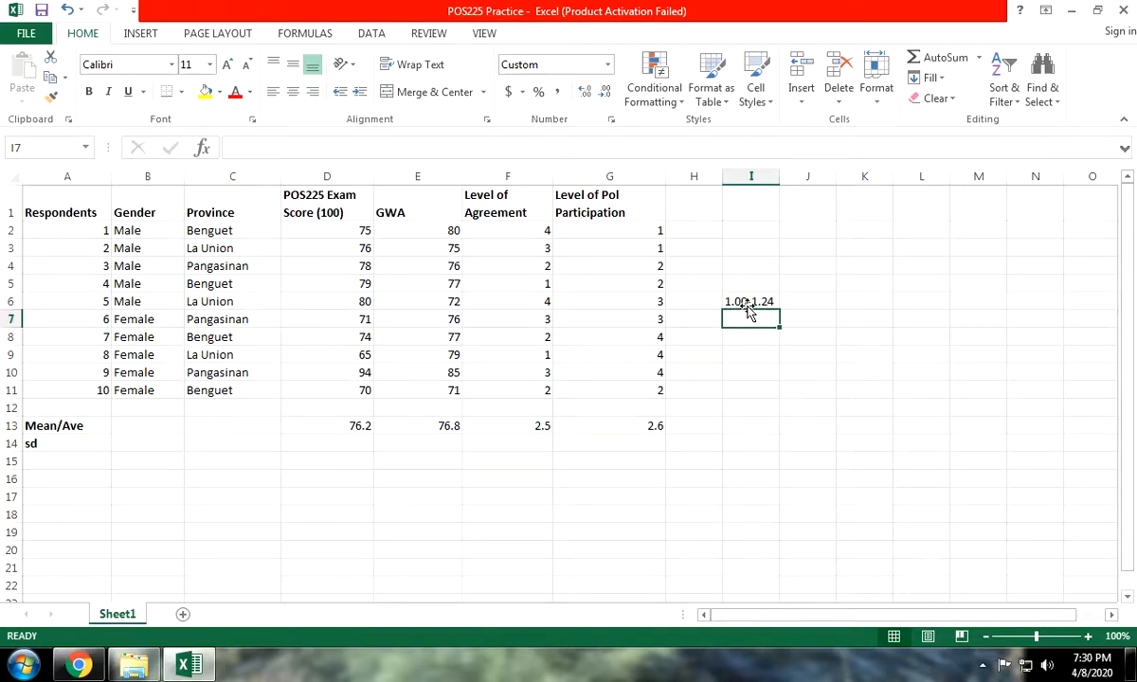
type("1")
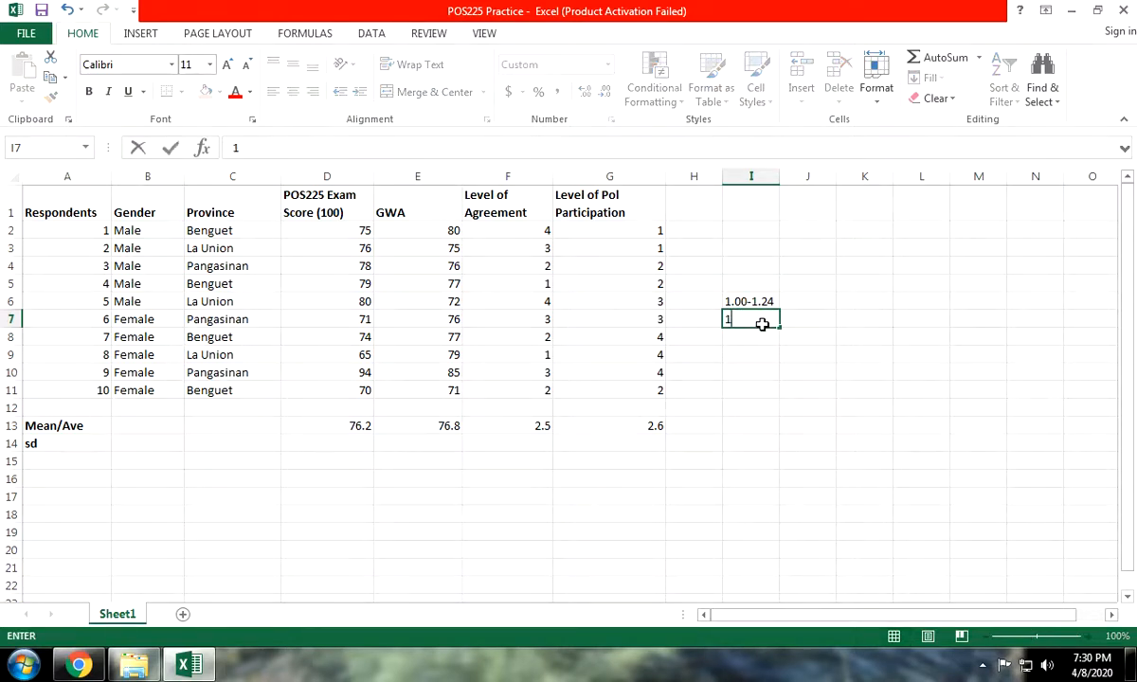
type(".25")
key("Return")
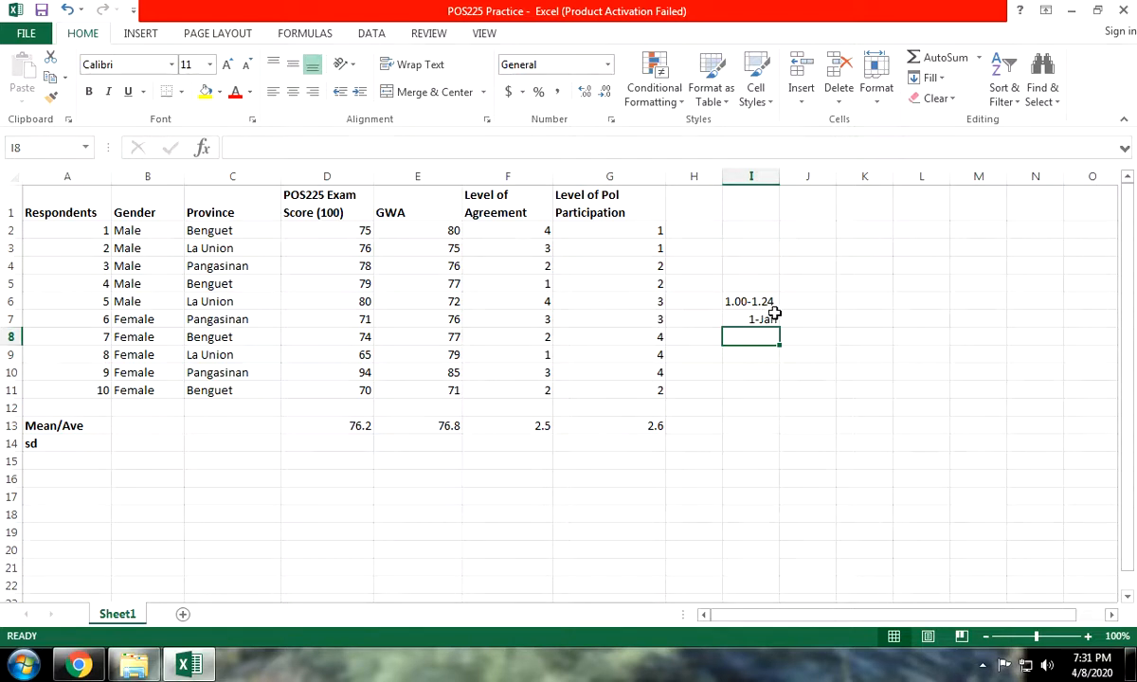
Enter the rating ranges "1.25 - 2.49" in cell I7 and "2.50-3.24" in cell I8.
left_click(765, 318)
type("1")
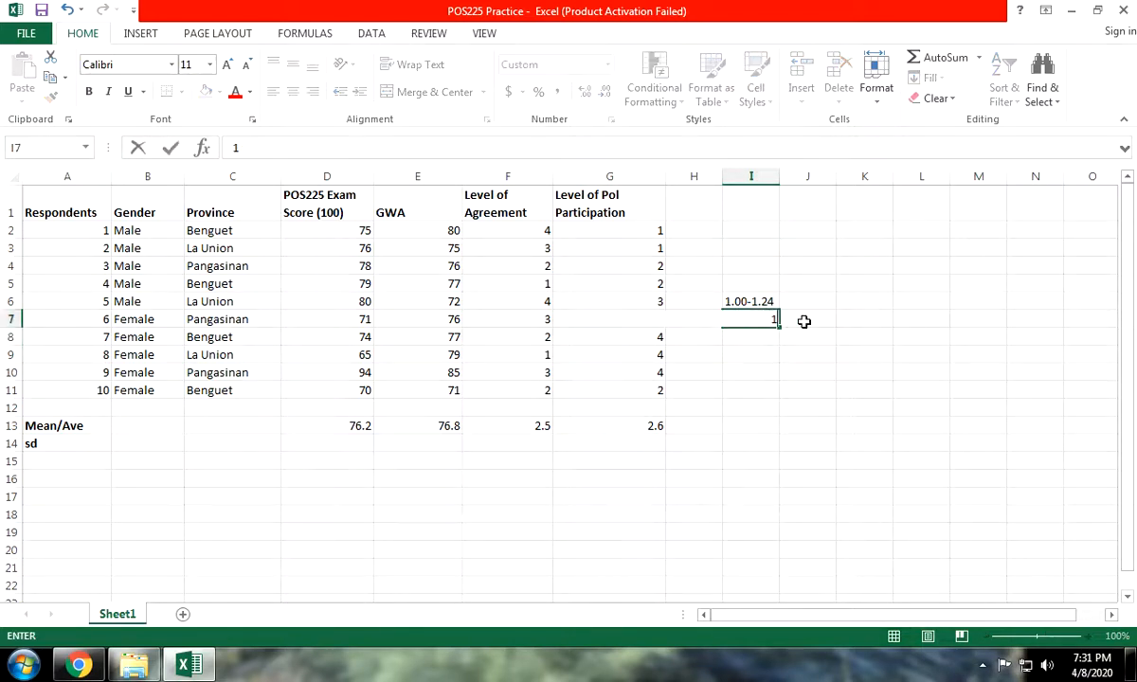
type(".25 - 2.49")
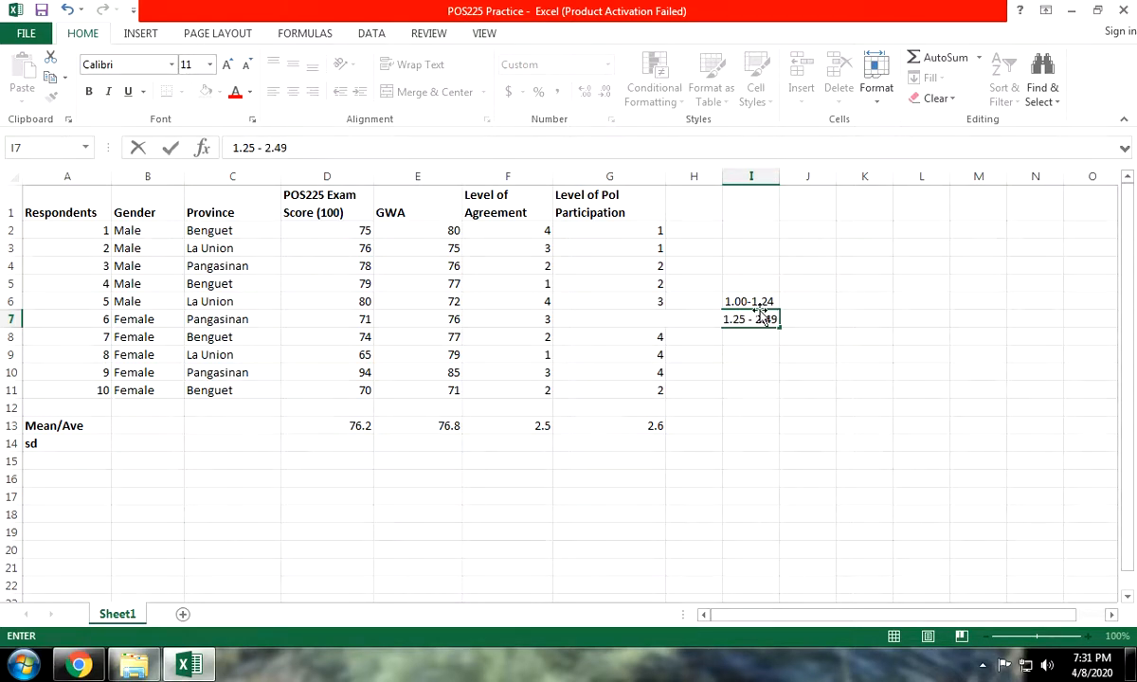
key("Return")
type("2")
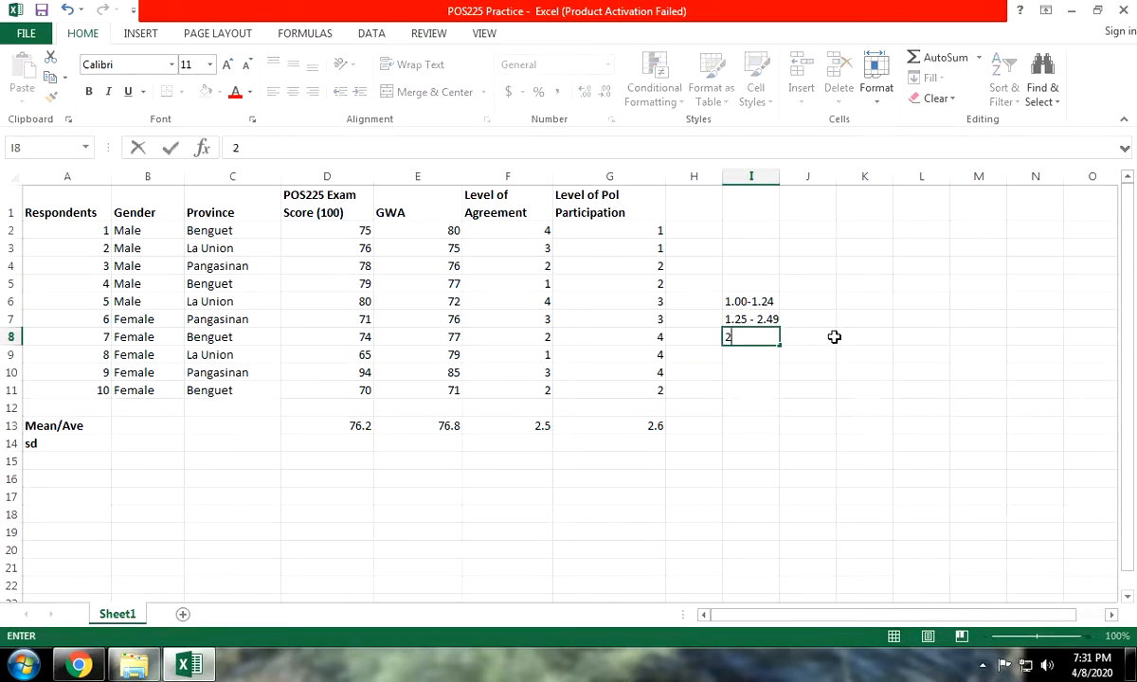
type(".50-")
type("3.24")
left_click(834, 336)
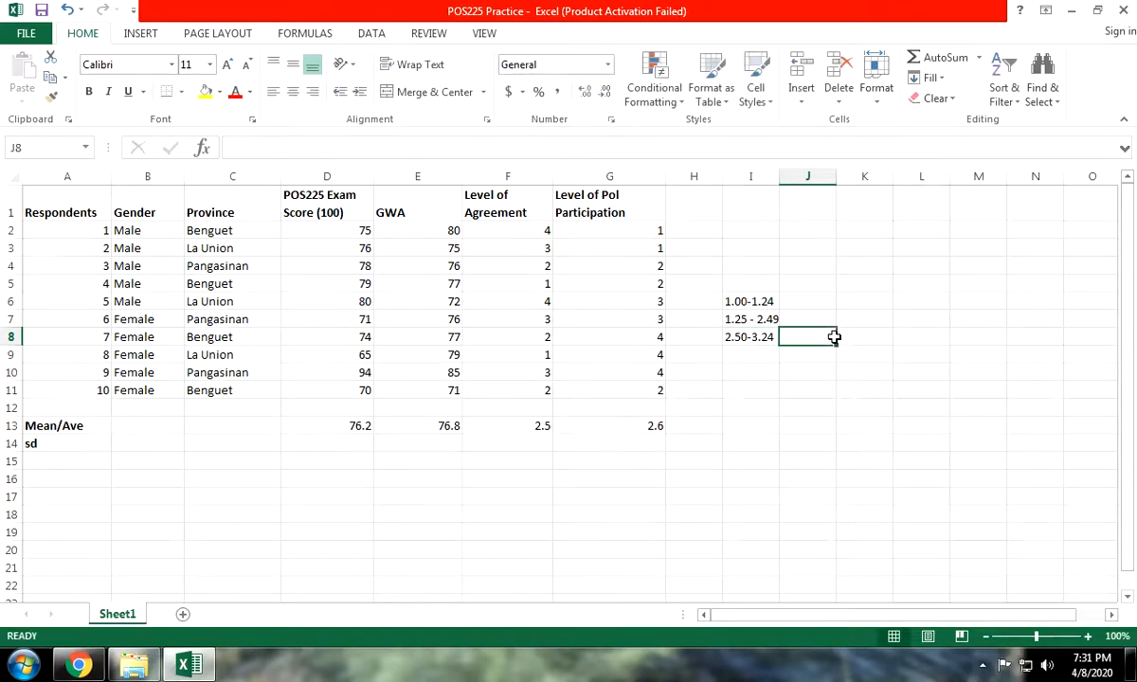
Enter the last rating range, "3.25-4.00", in cell I9 below the other ranges.
left_click(748, 301)
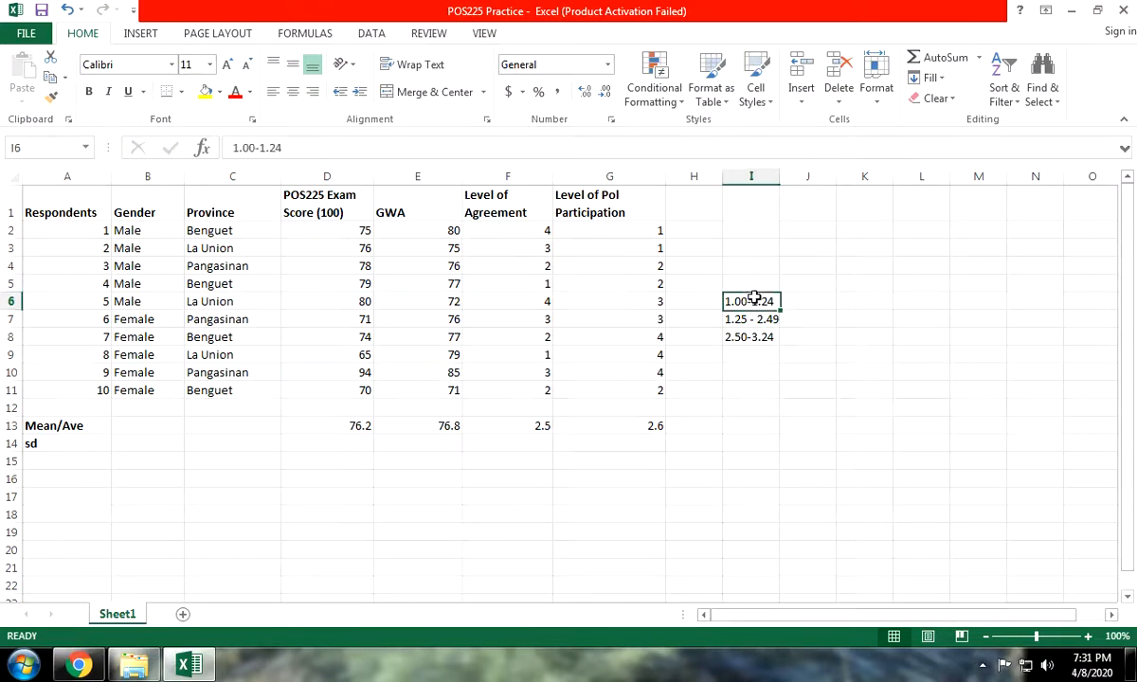
left_click(739, 318)
left_click(745, 353)
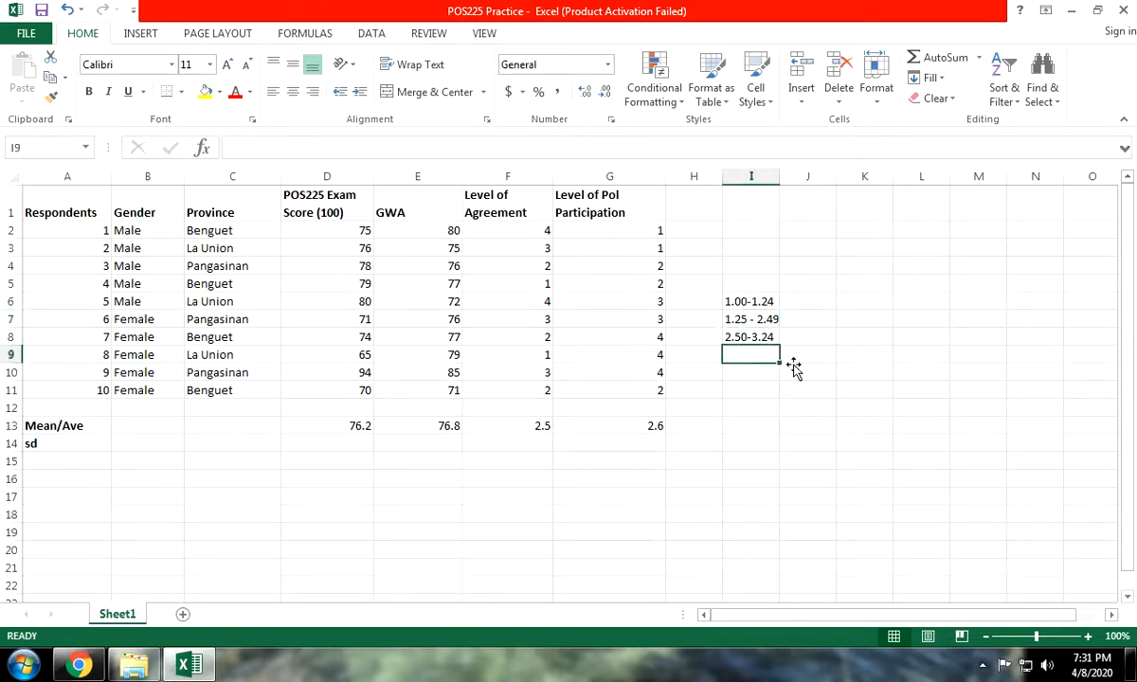
type("3.25")
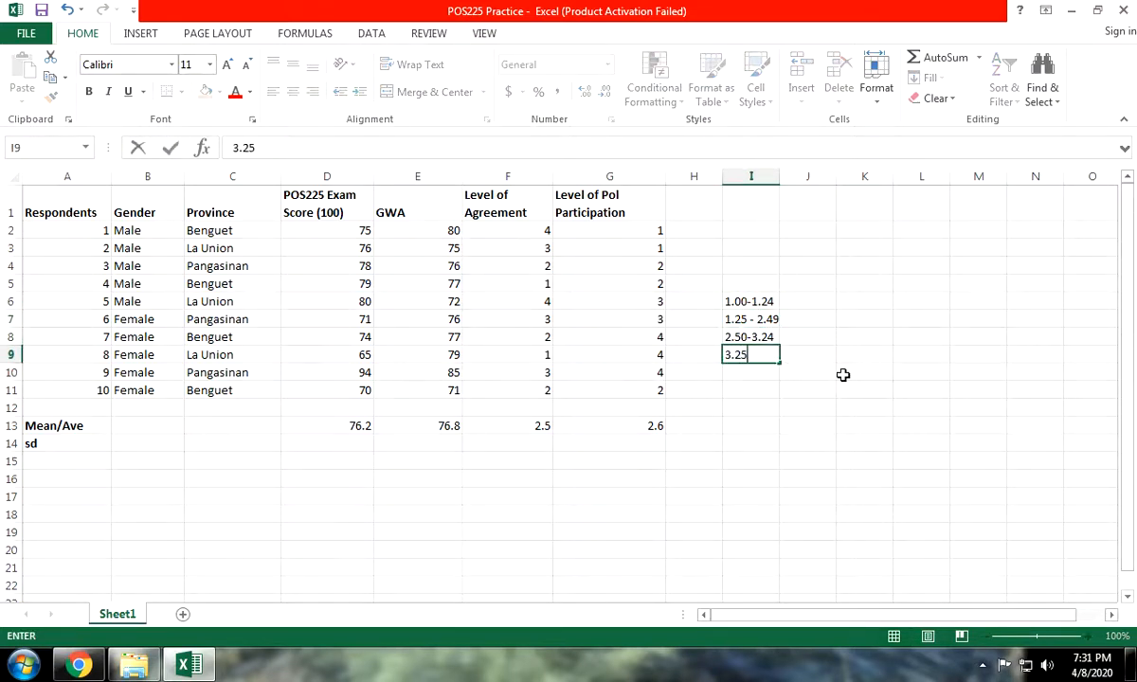
left_click(793, 349)
left_click(764, 344)
double_click(764, 354)
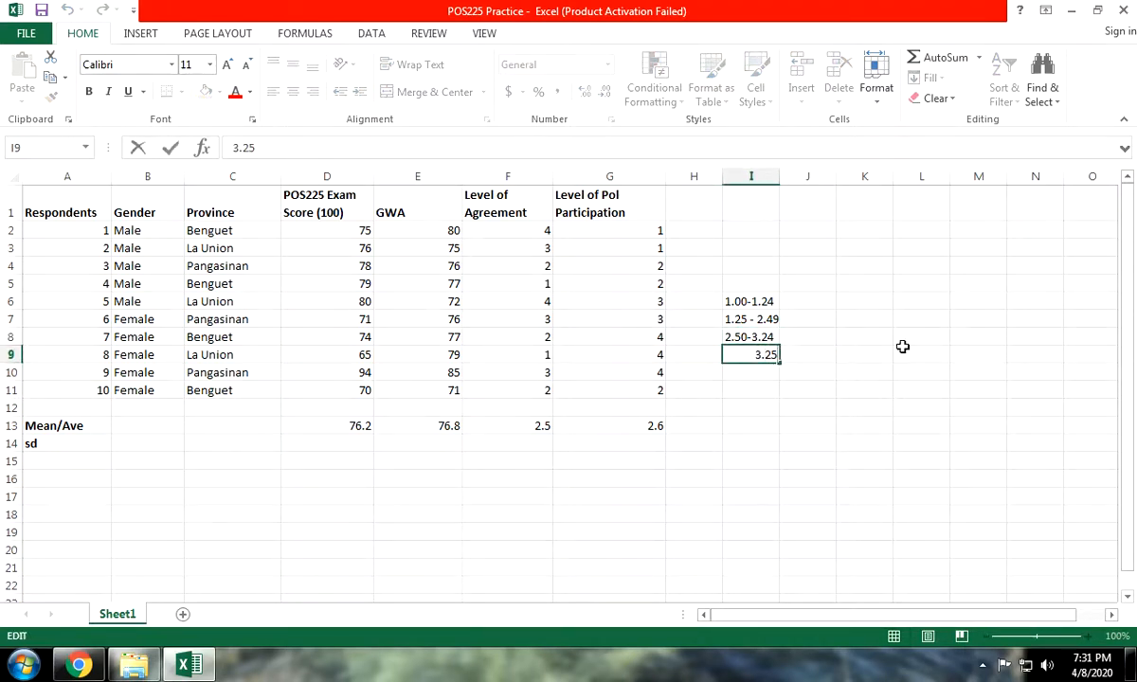
type("-4.00")
left_click(815, 353)
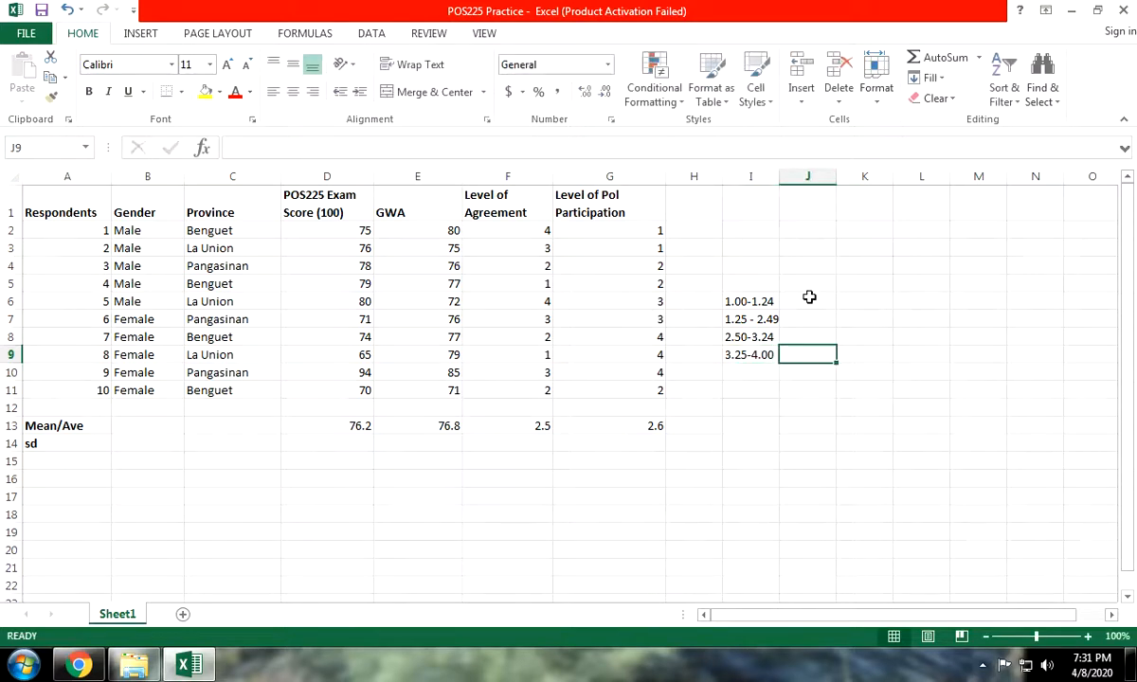
Label the rating ranges in J6:J9 with "H D A", "D A", "A" and "H A".
left_click(805, 299)
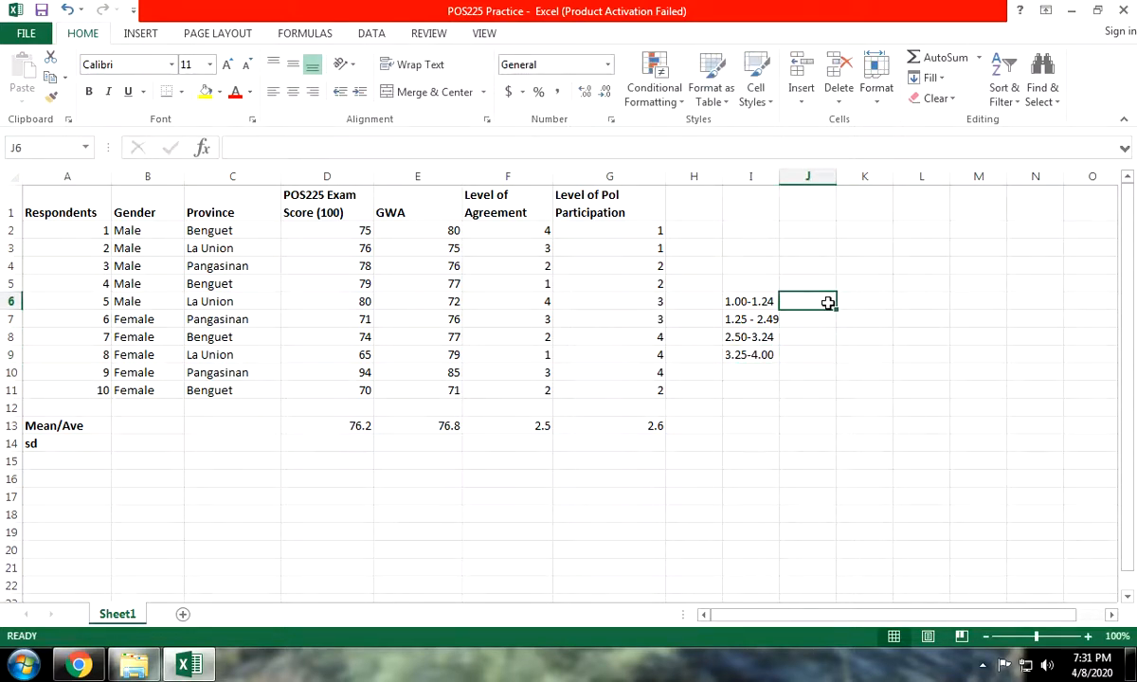
type("H DA")
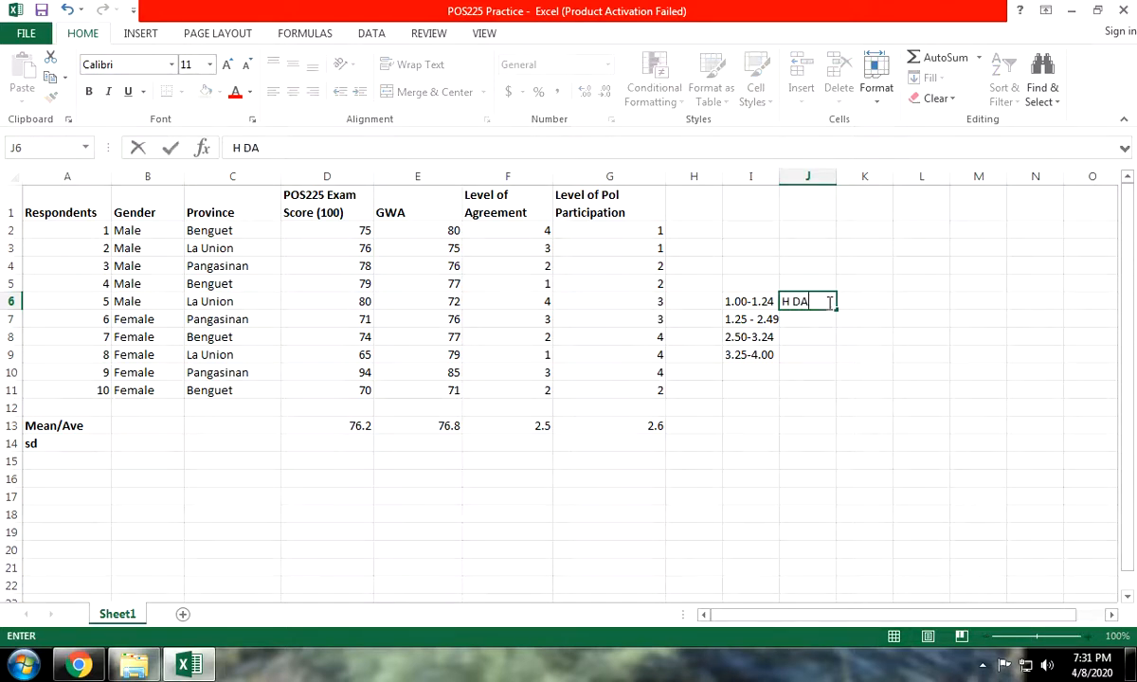
key("BackSpace")
type("A")
key("Return")
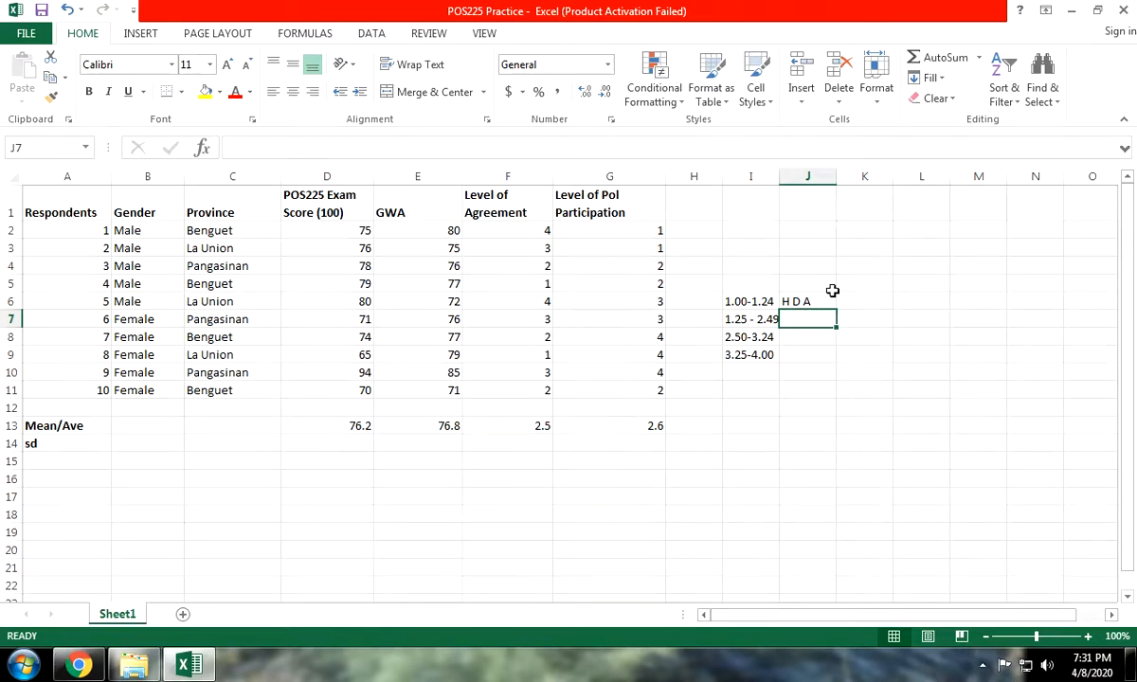
type("D A")
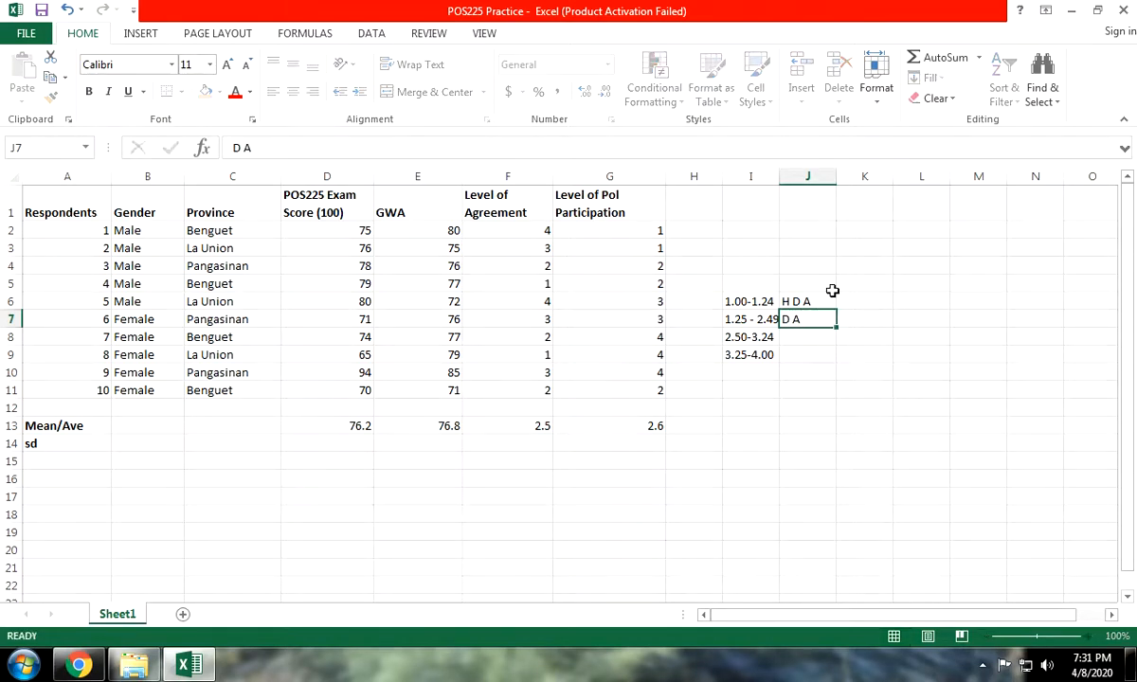
key("Return")
type("A")
key("Return")
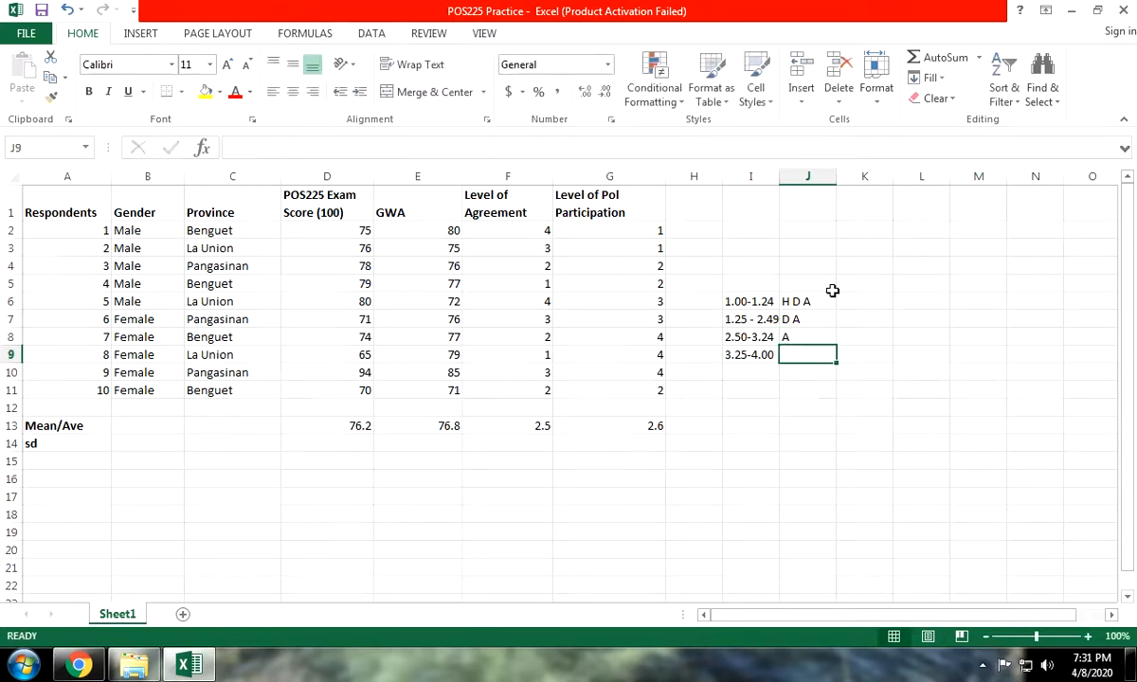
type("H A")
key("Return")
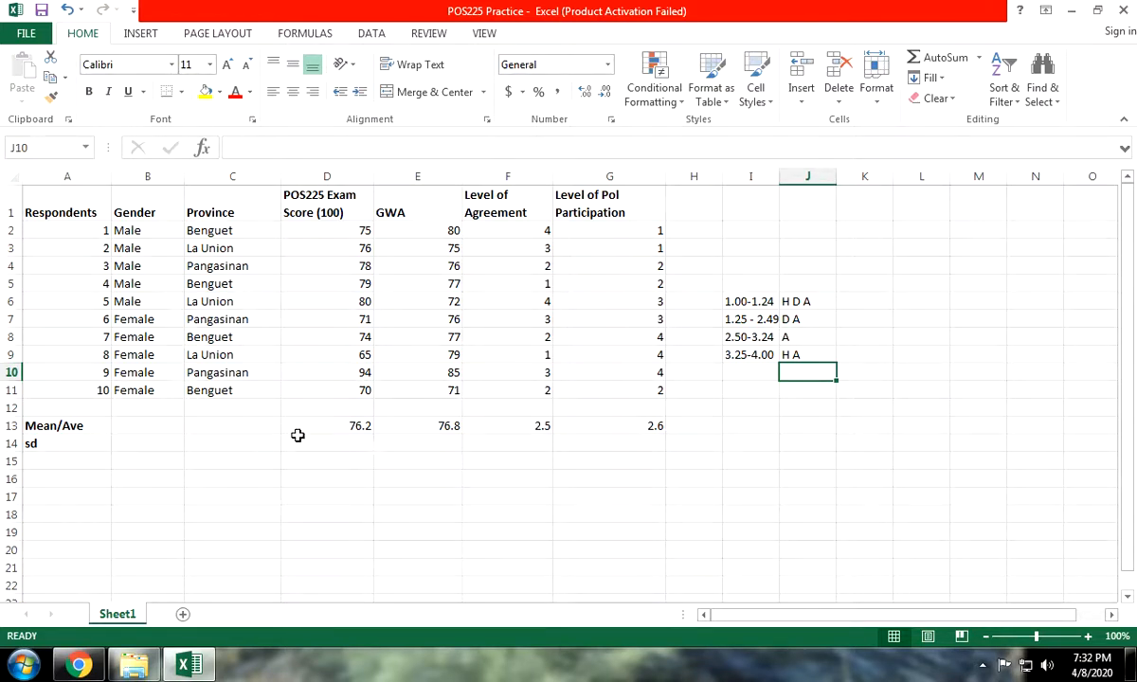
Review the means in D13:G13, the exam score and GWA data, and the sd row in row 14.
left_click(334, 428)
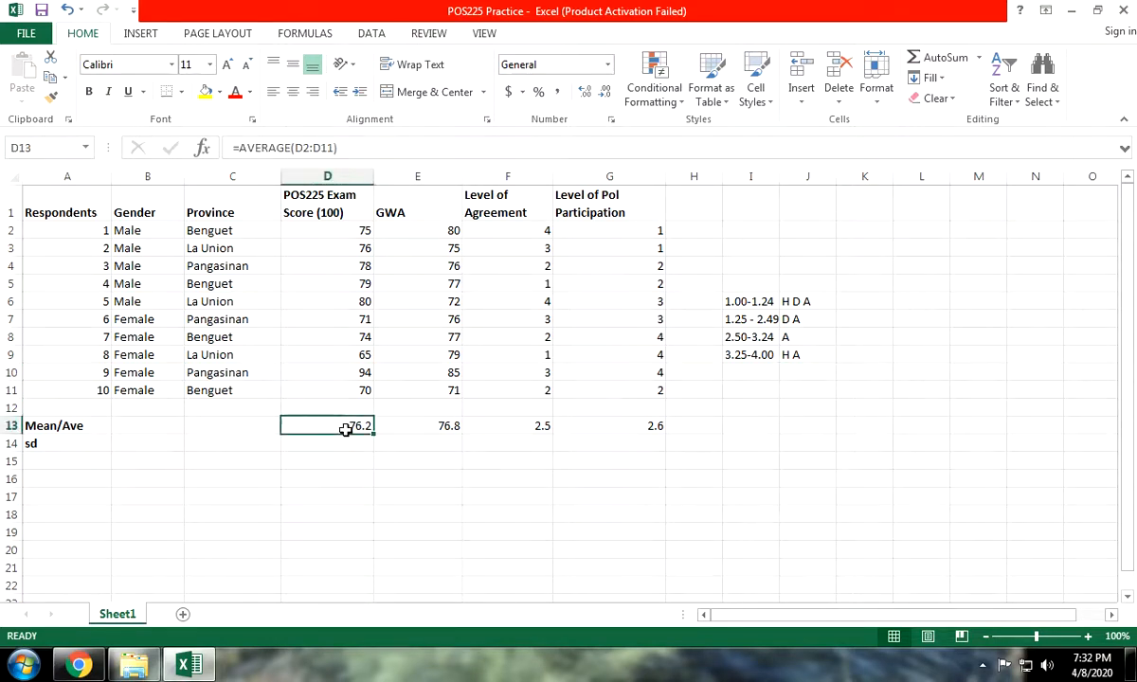
left_click_drag(346, 430, 614, 426)
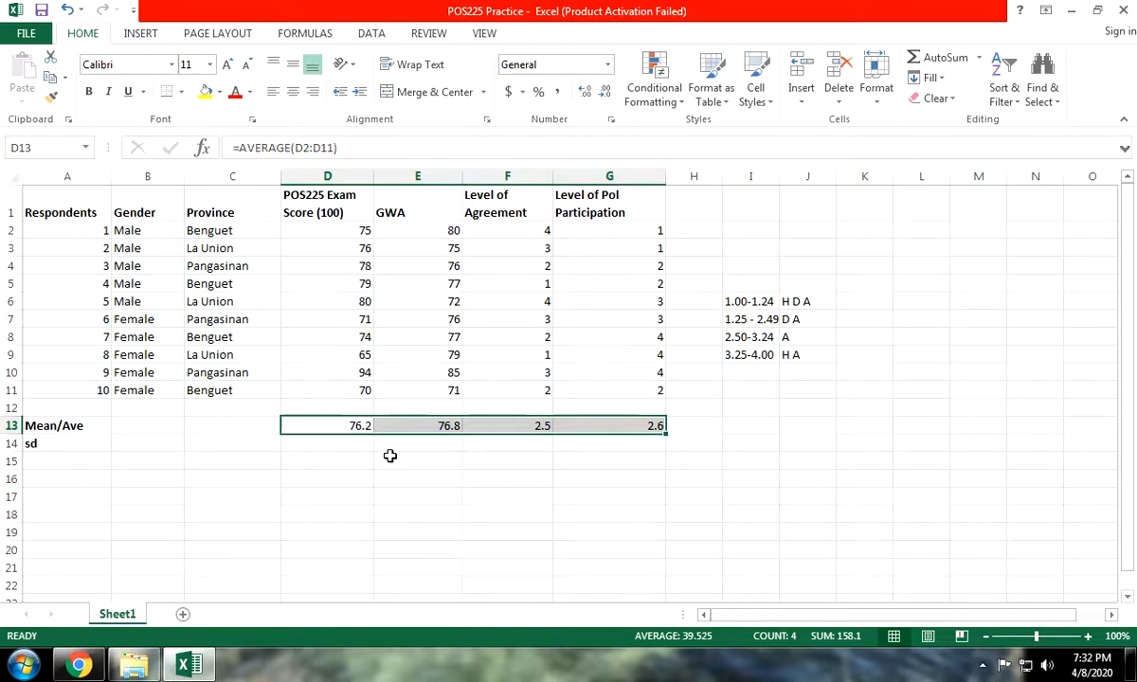
left_click(356, 444)
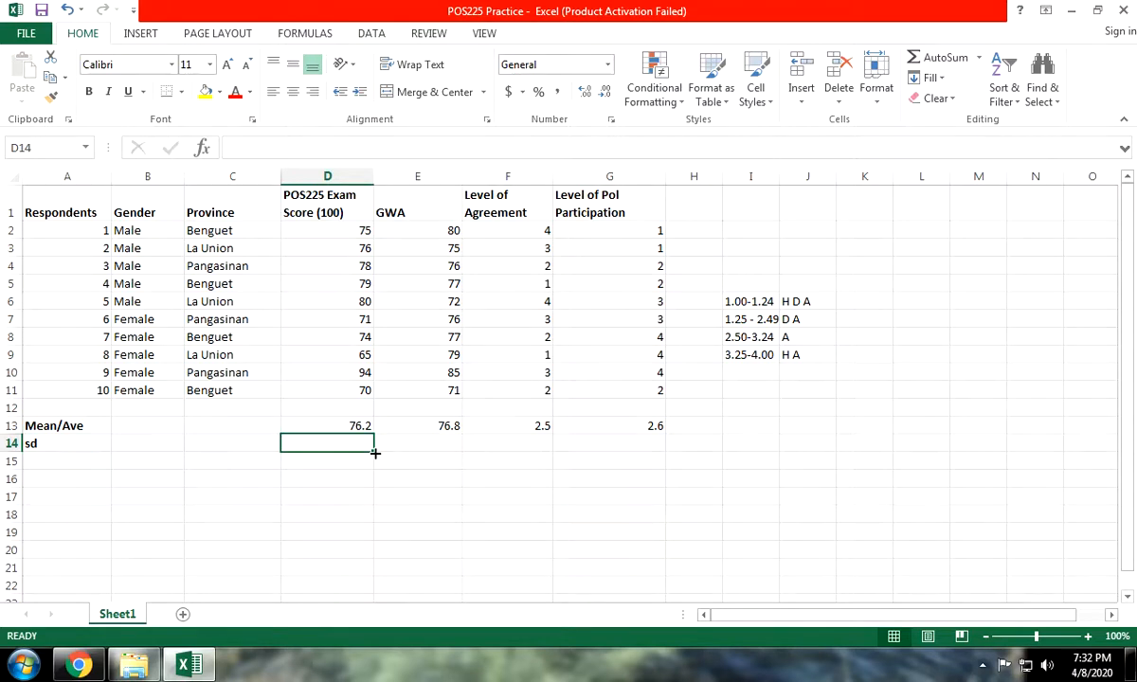
left_click(438, 430)
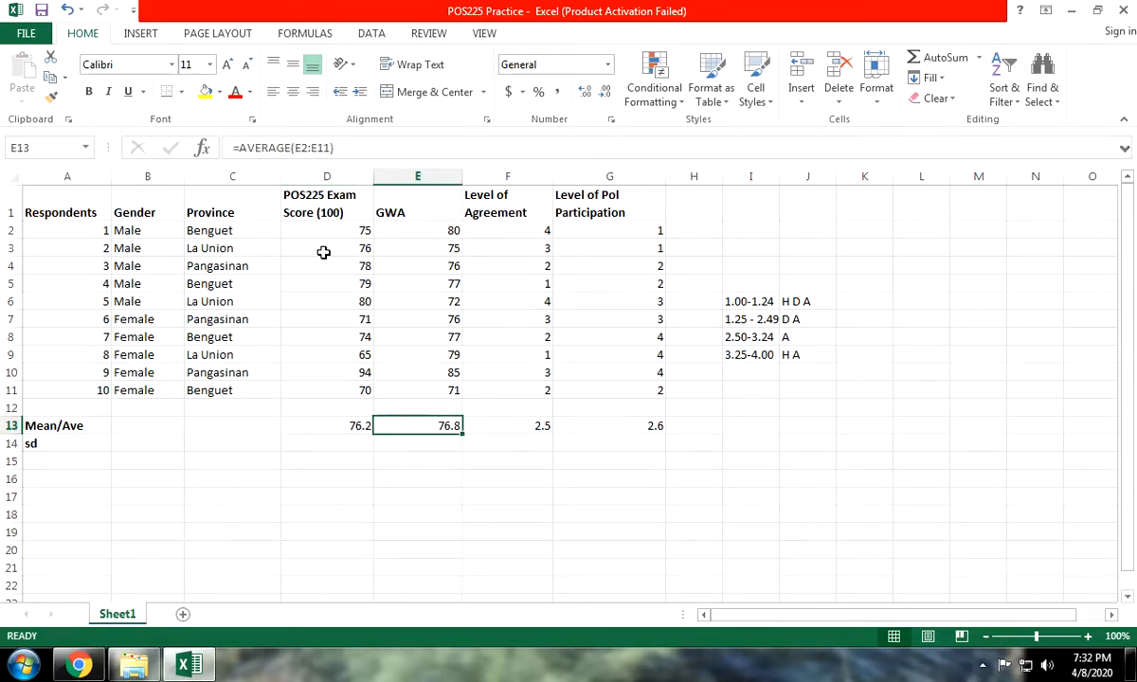
left_click_drag(327, 248, 422, 248)
left_click(336, 444)
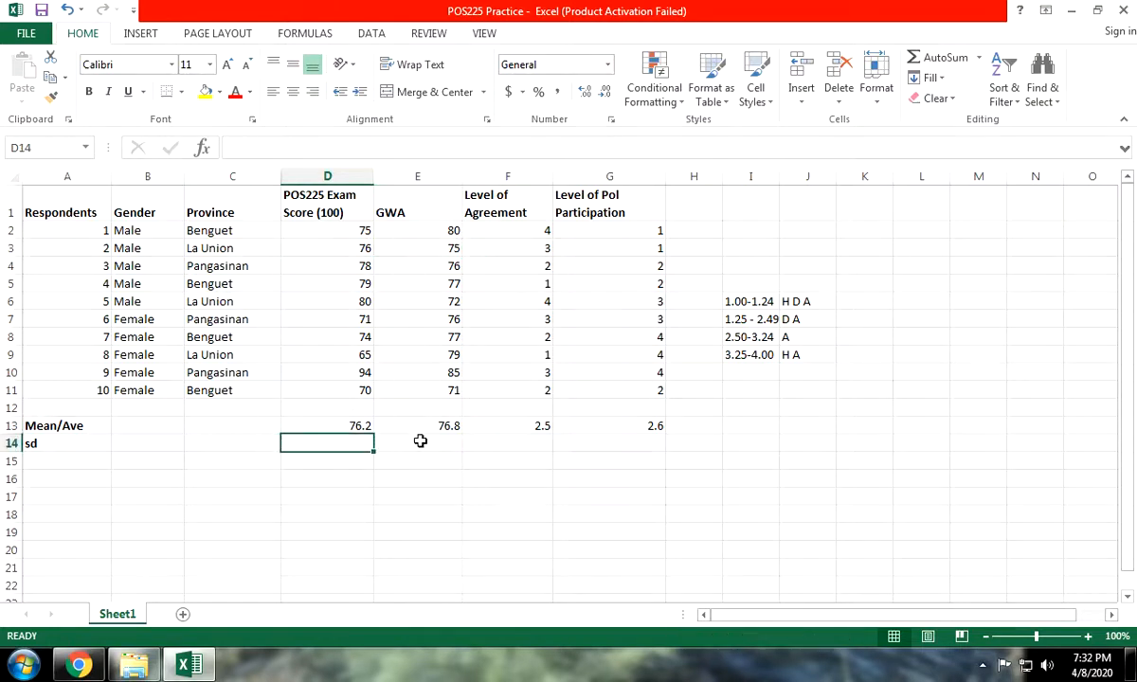
left_click(73, 446)
left_click(332, 445)
left_click(82, 441)
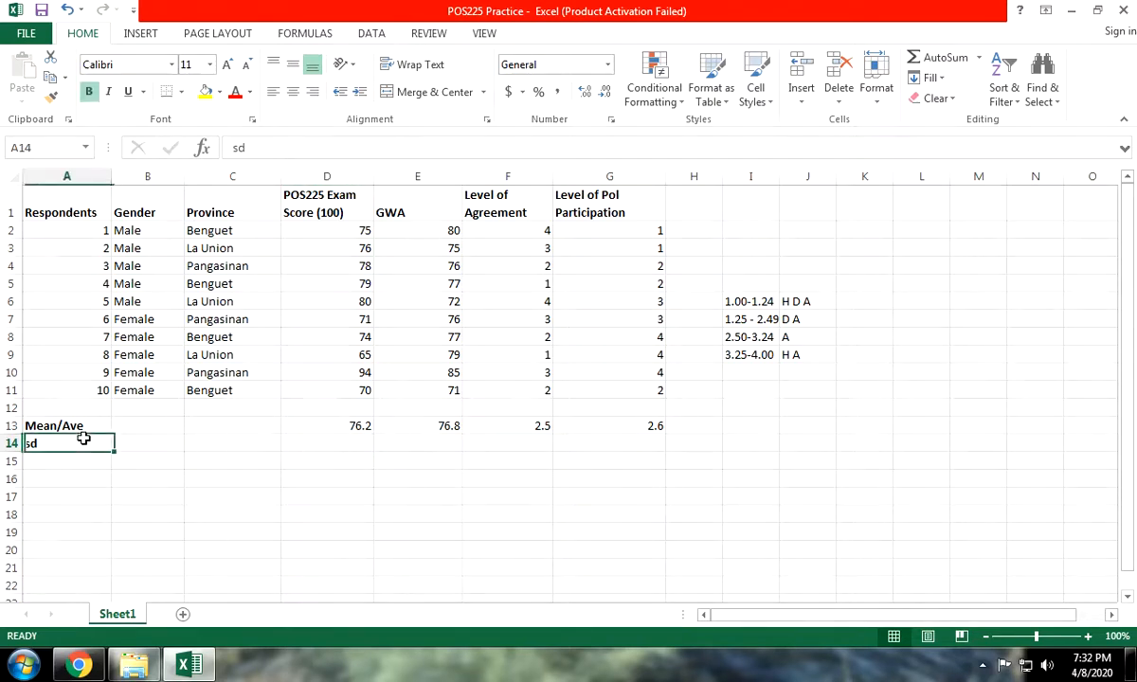
Calculate the sample standard deviation of the POS225 exam scores D2:D11 in cell D14 with STDEV.S.
left_click(337, 443)
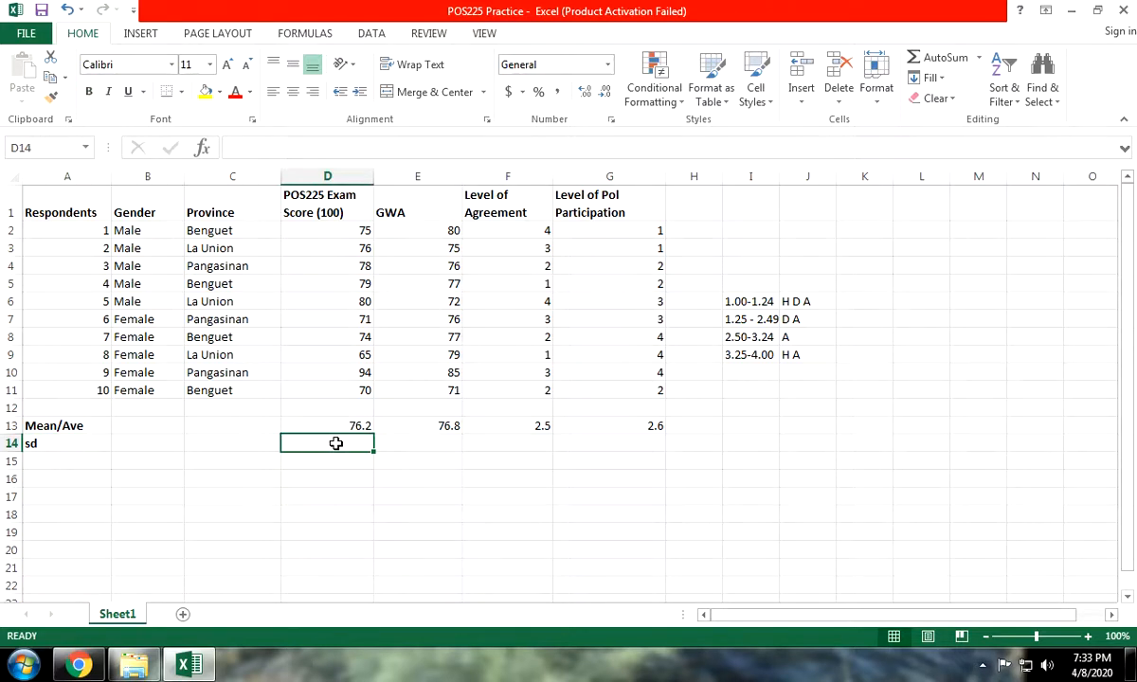
type("=")
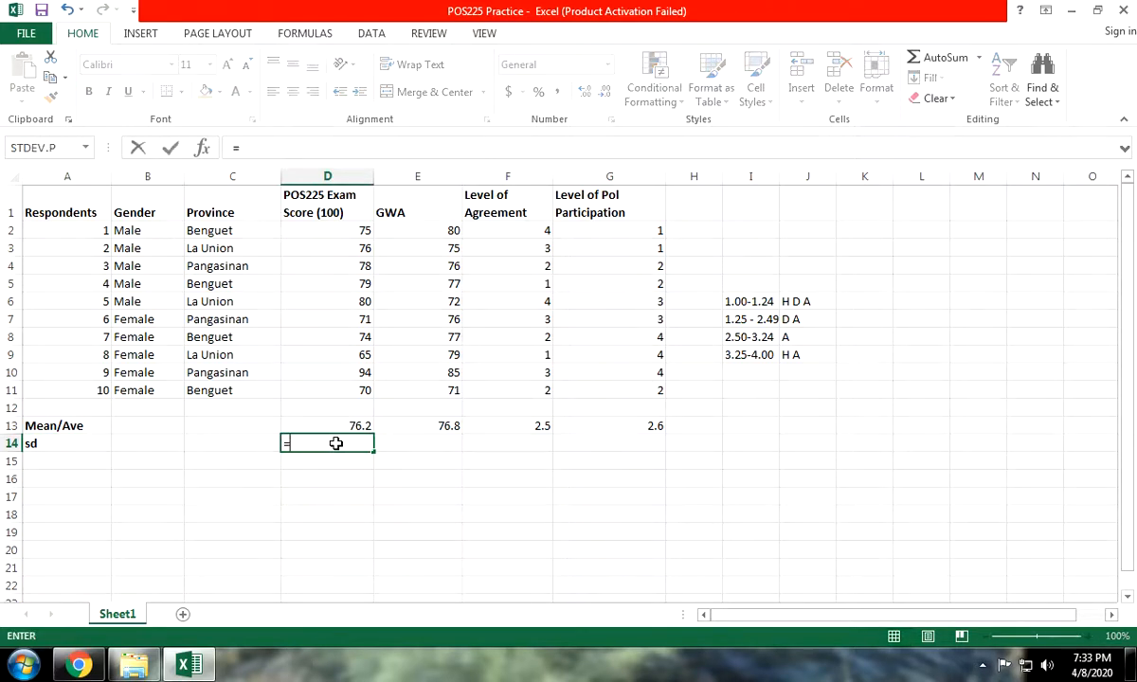
type("S")
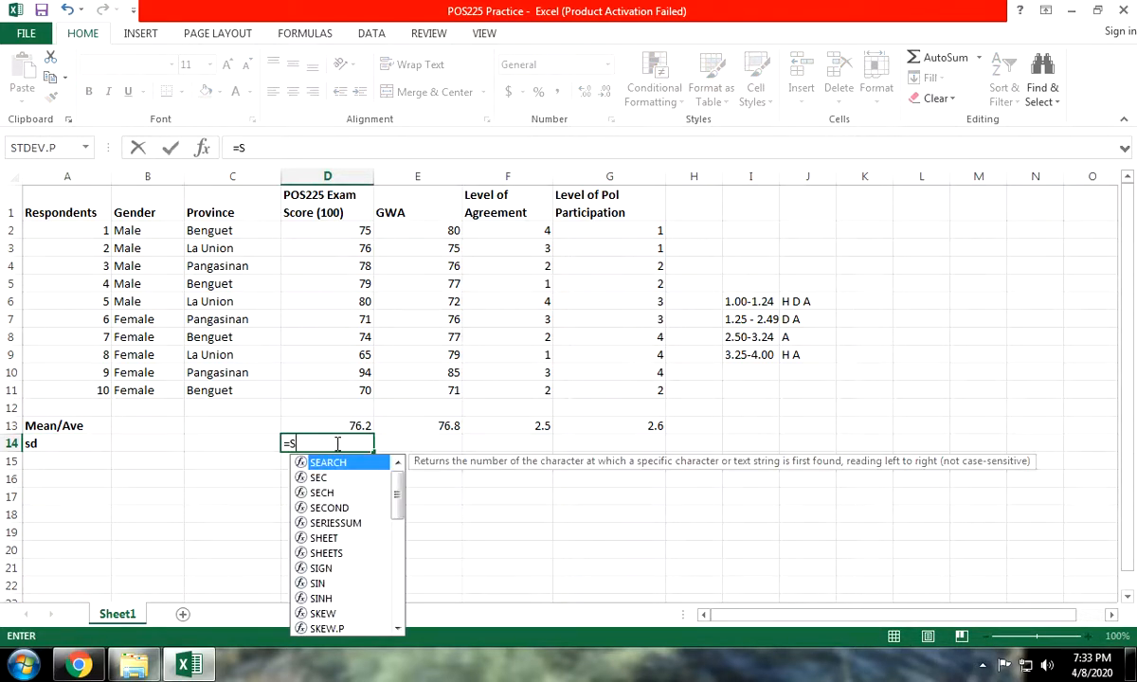
type("T")
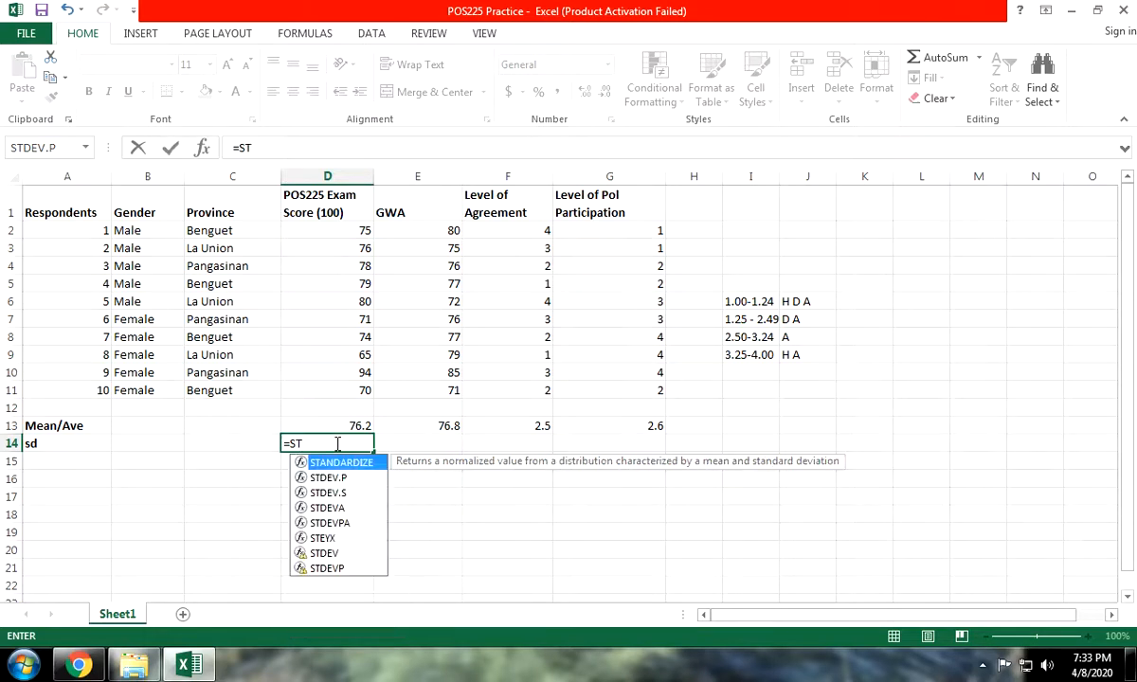
left_click(339, 495)
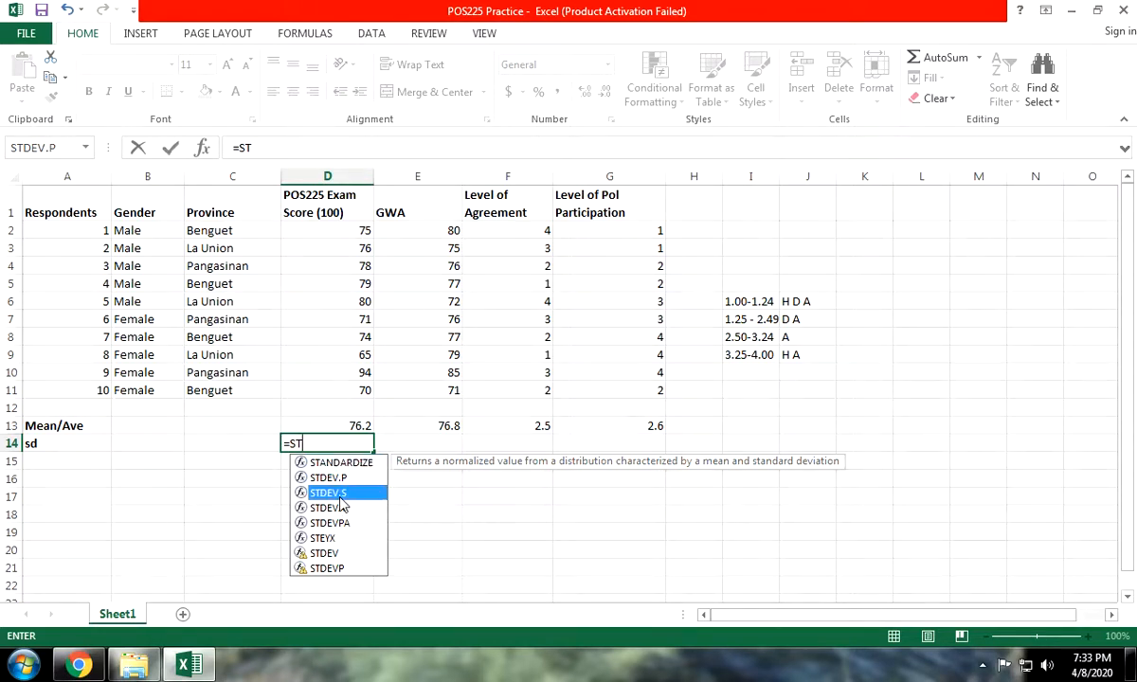
double_click(340, 494)
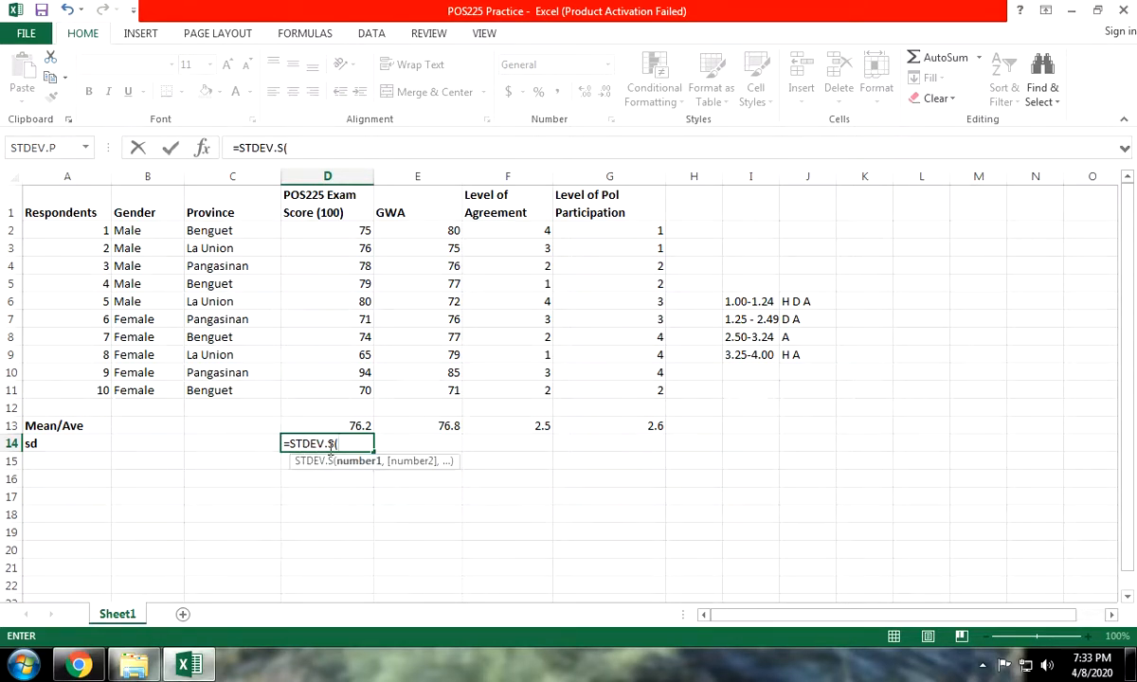
key("BackSpace")
key("BackSpace")
key("BackSpace")
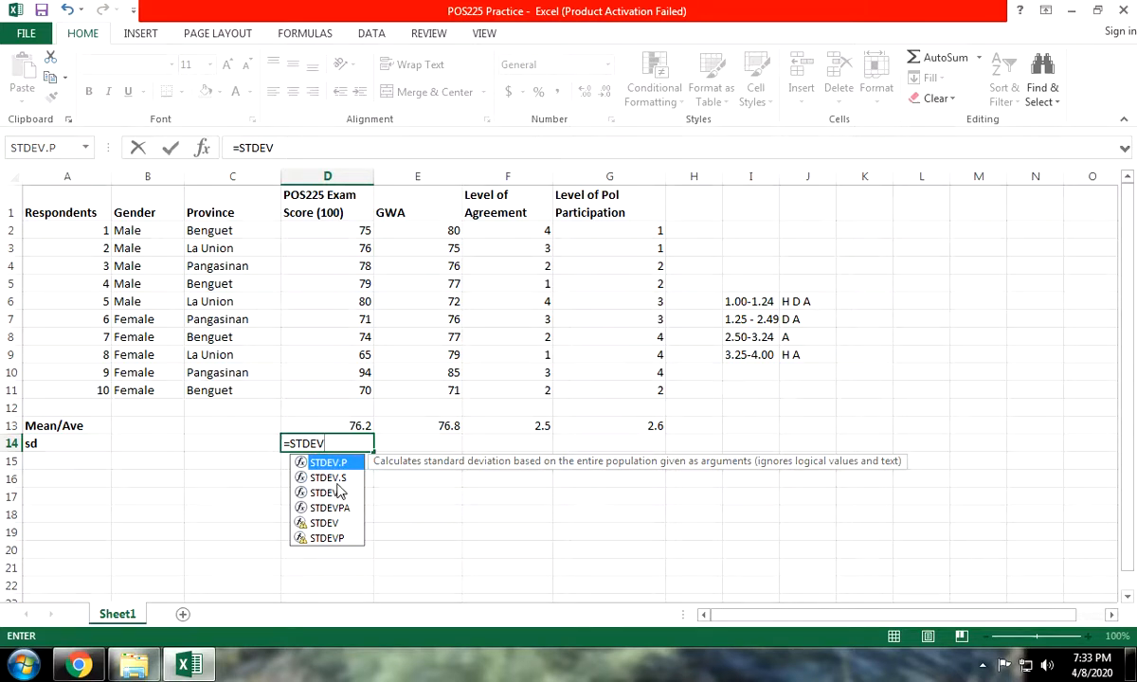
key("Down")
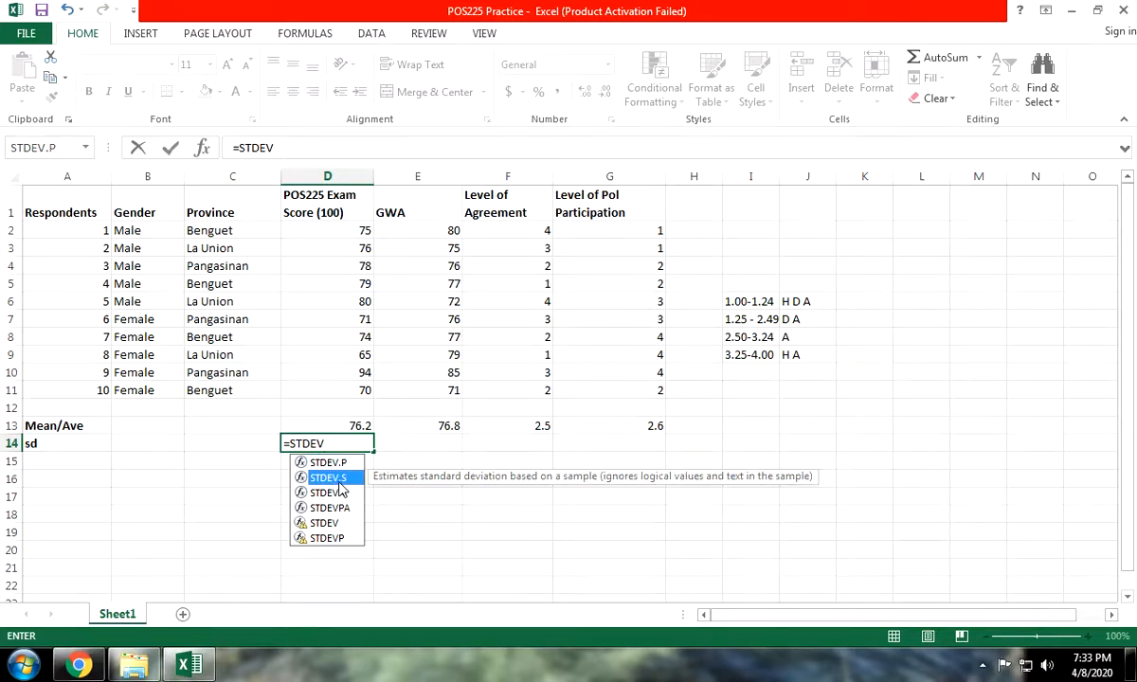
key("Tab")
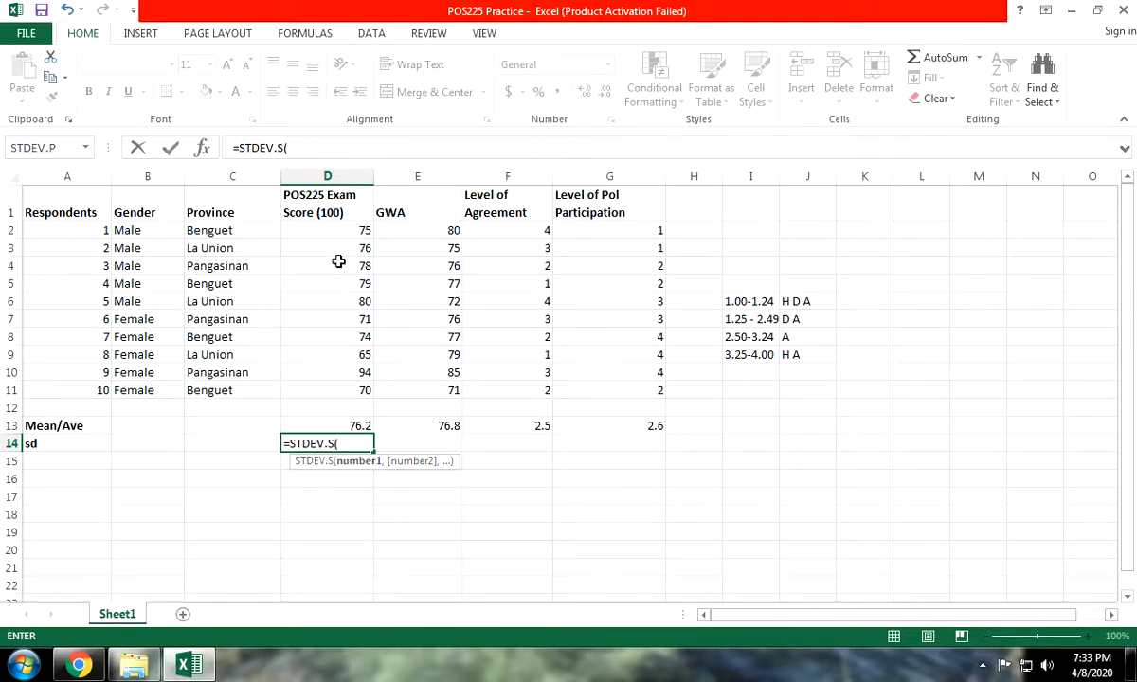
left_click_drag(340, 231, 345, 390)
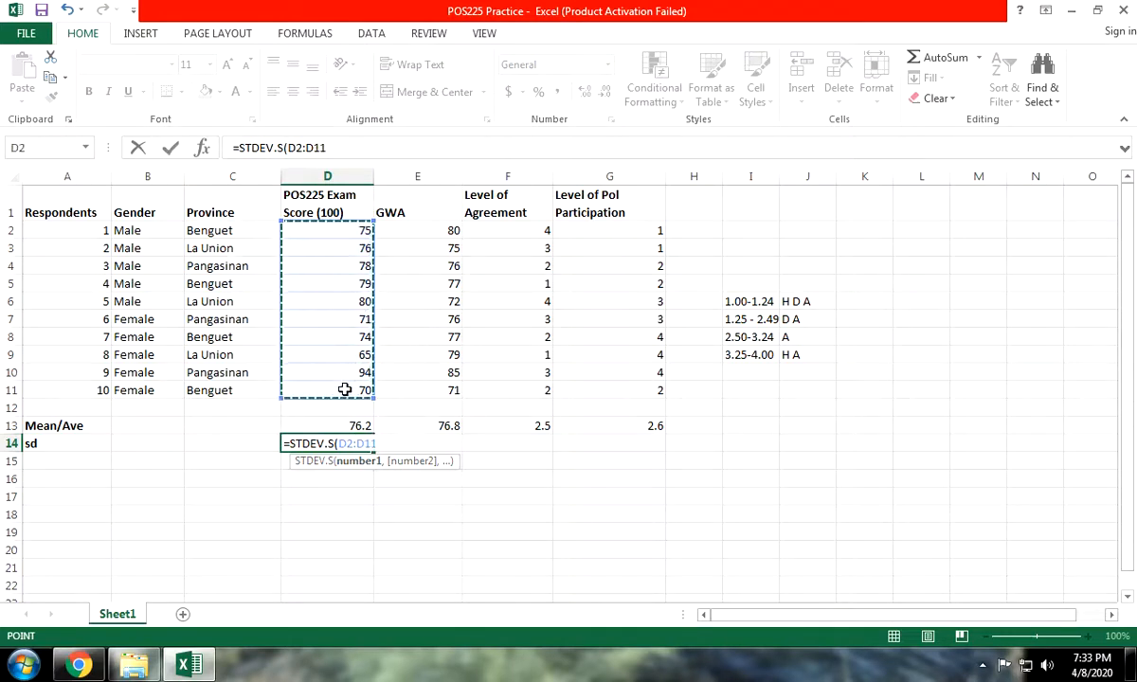
key("Return")
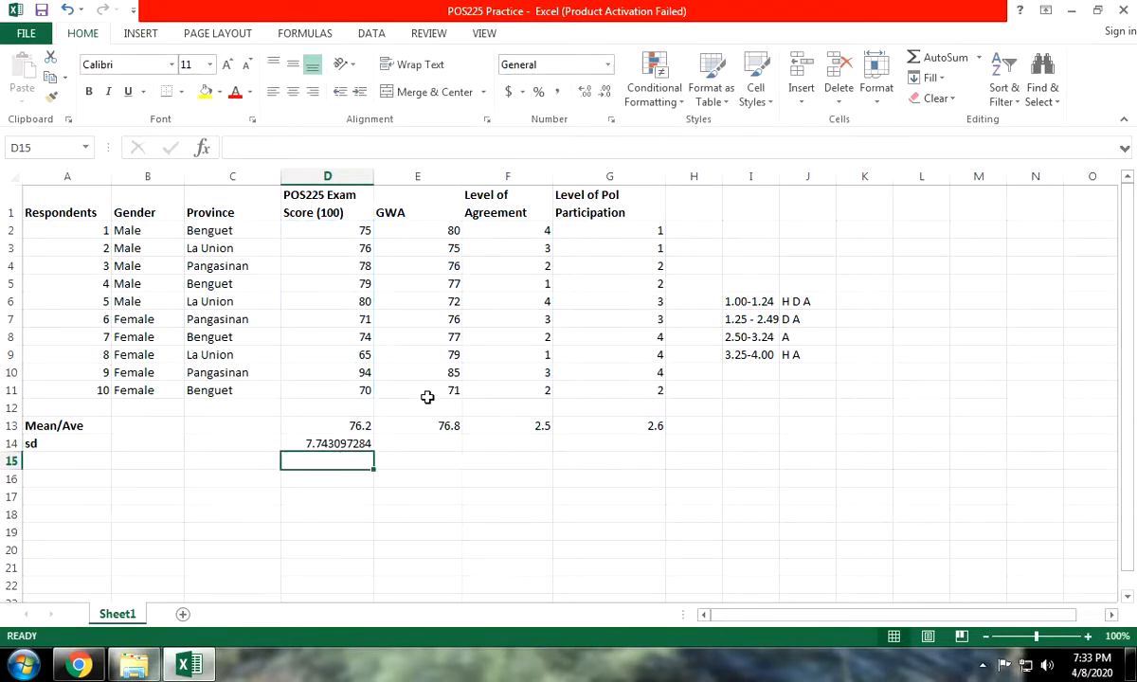
Fill the STDEV.S formula from D14 across E14:G14 for GWA, Level of Agreement and Level of Pol Participation.
left_click(345, 443)
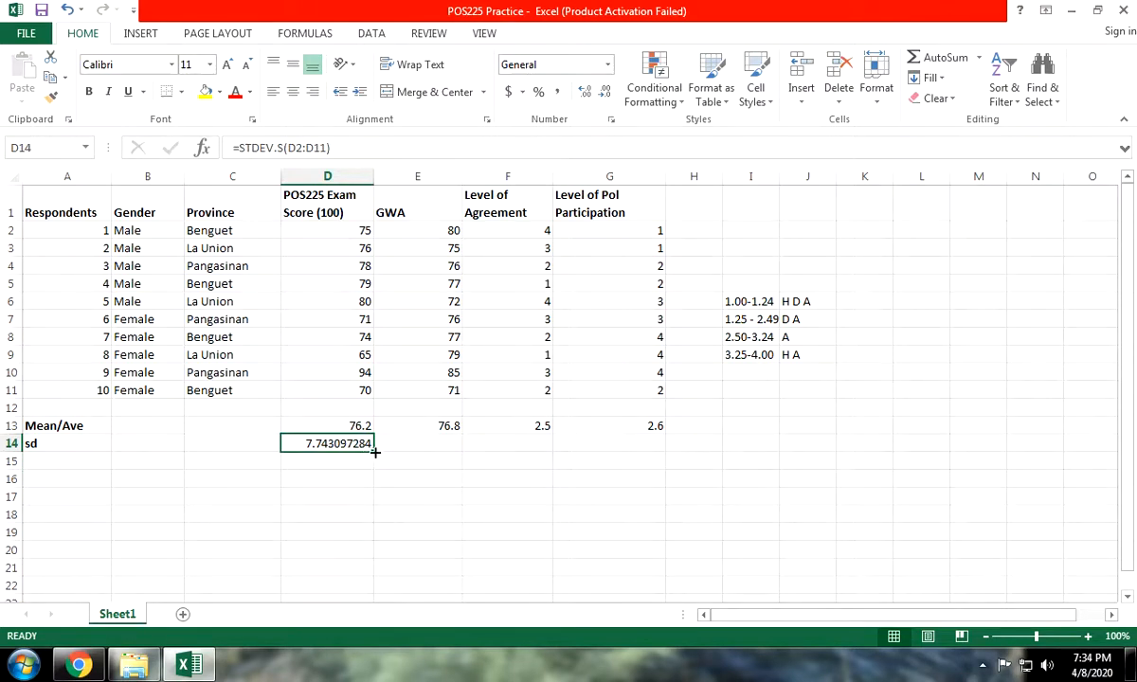
left_click_drag(374, 453, 666, 452)
left_click(504, 504)
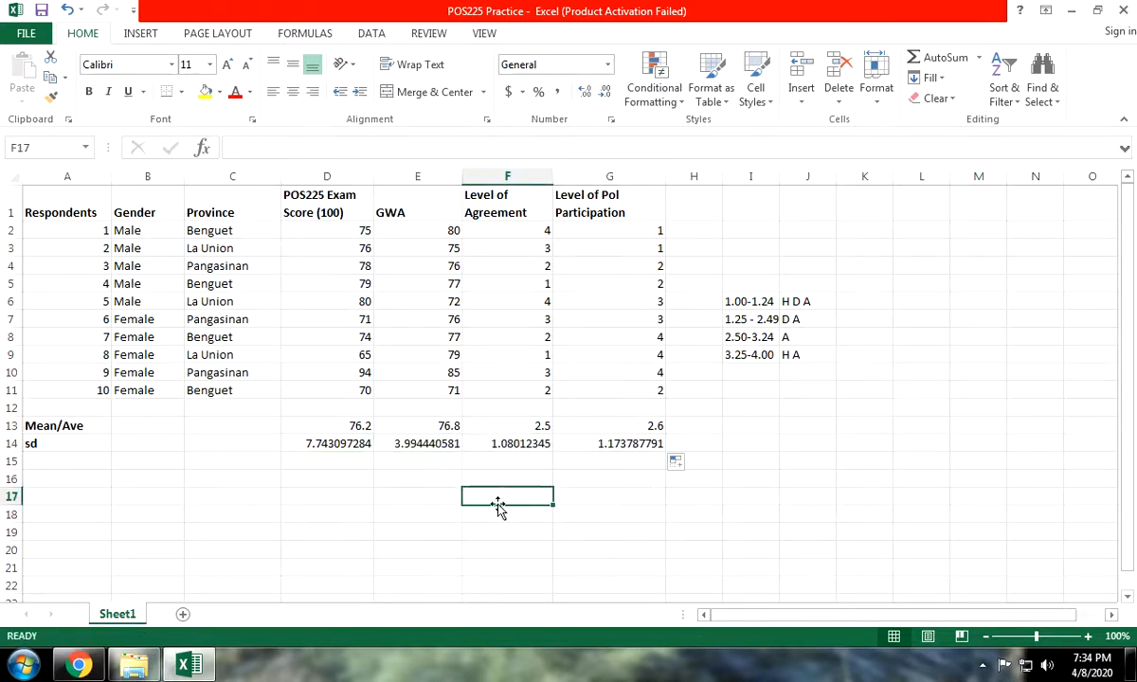
Compare the spread of the POS225 exam scores and GWA using their standard deviations in D14 and E14.
left_click(340, 460)
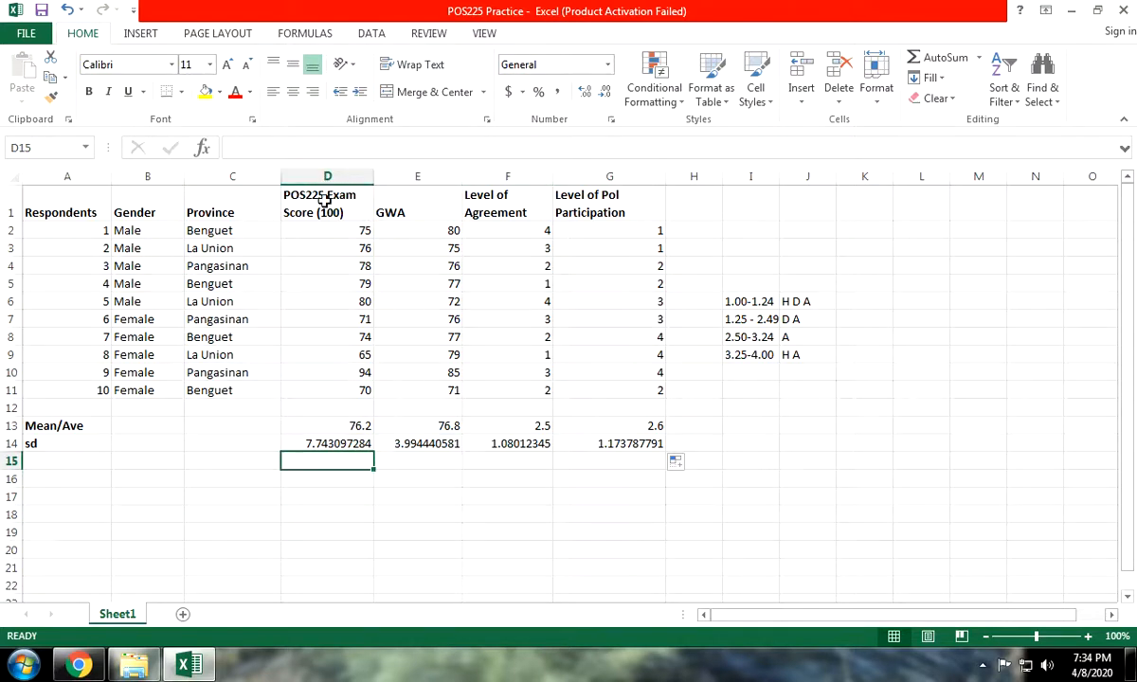
left_click_drag(305, 195, 431, 442)
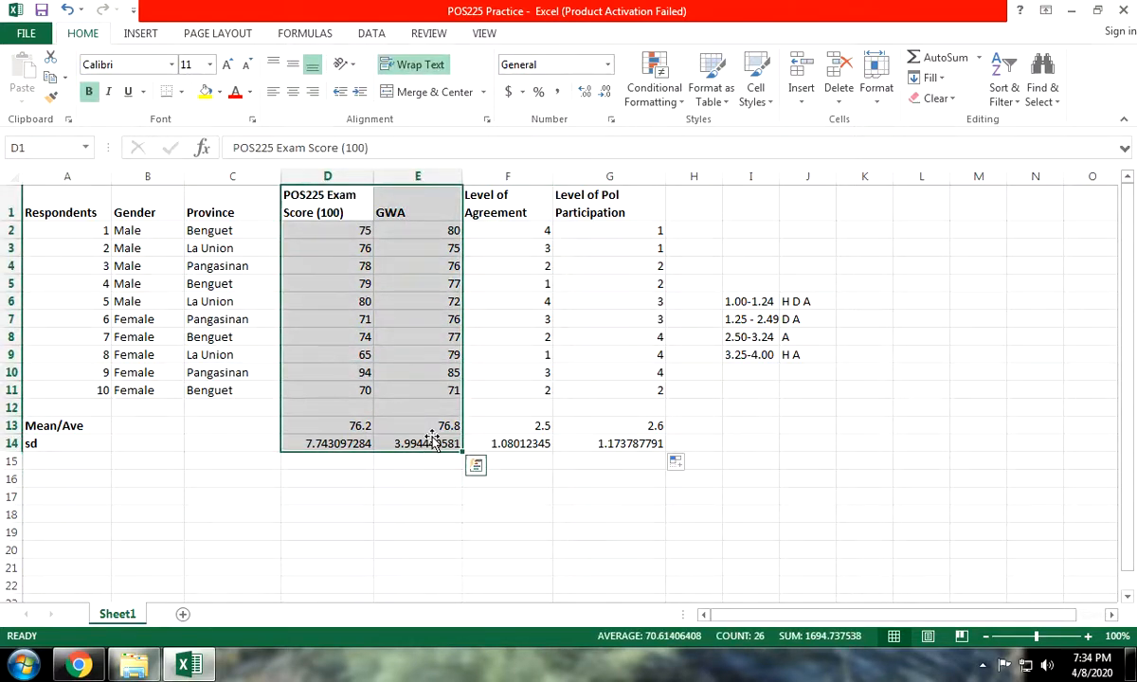
left_click(331, 446)
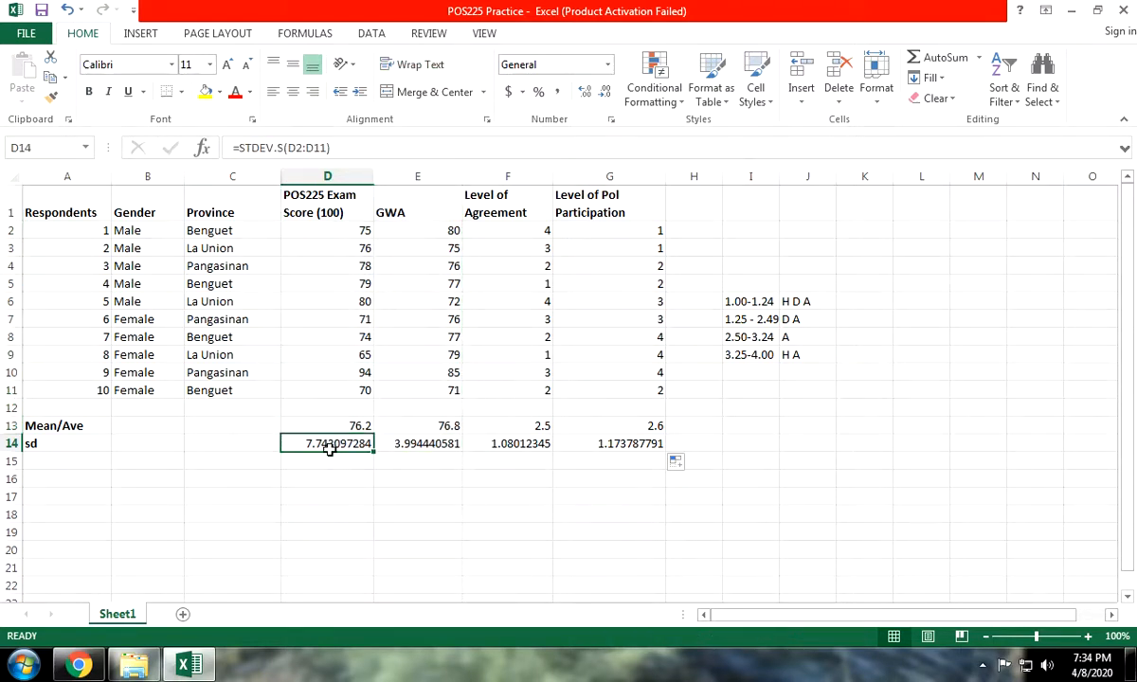
left_click(350, 304)
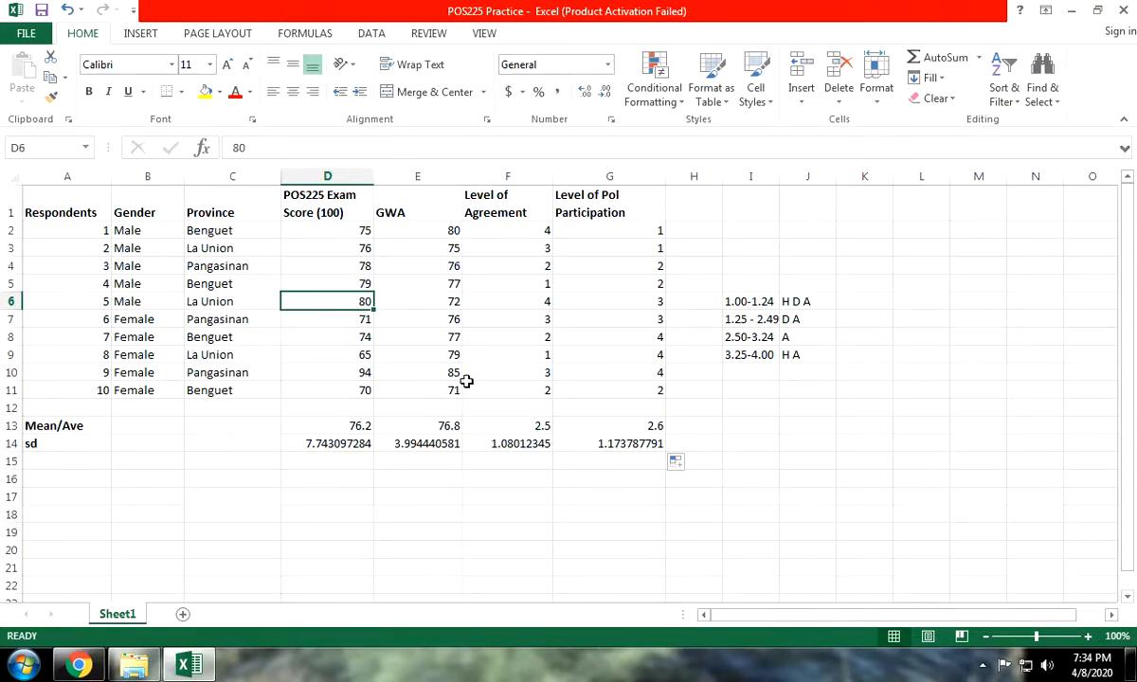
left_click(433, 451)
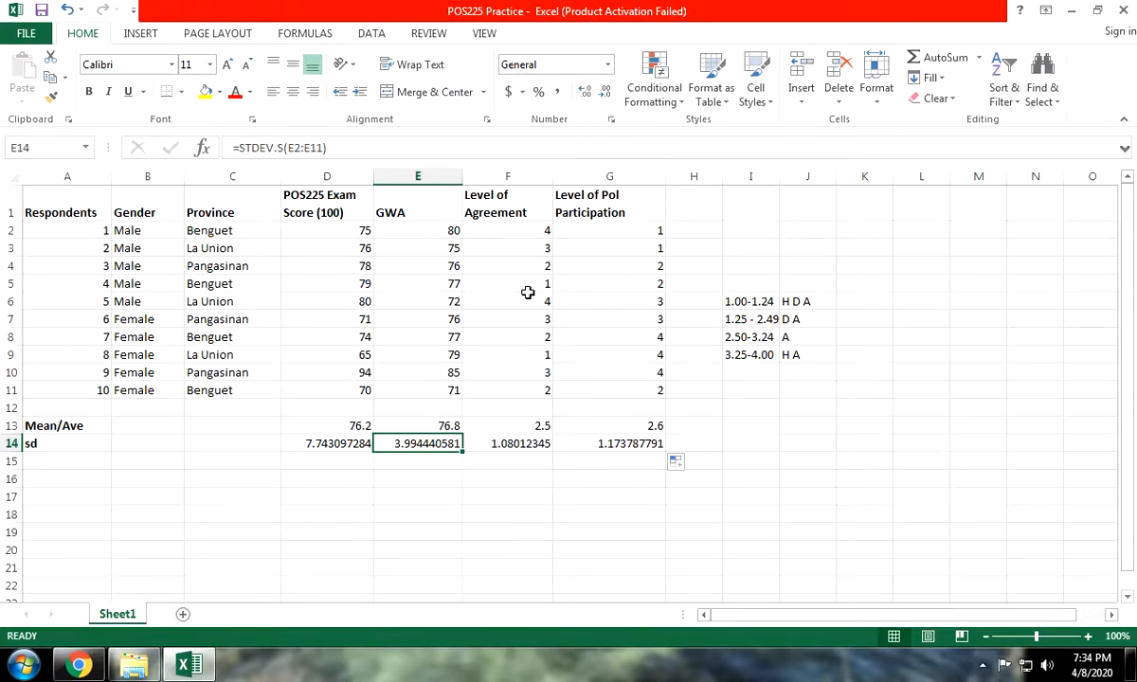
Compare the Level of Agreement and Pol Participation data and their standard deviations in F14:G14 with those in D14:E14.
left_click_drag(491, 248, 622, 422)
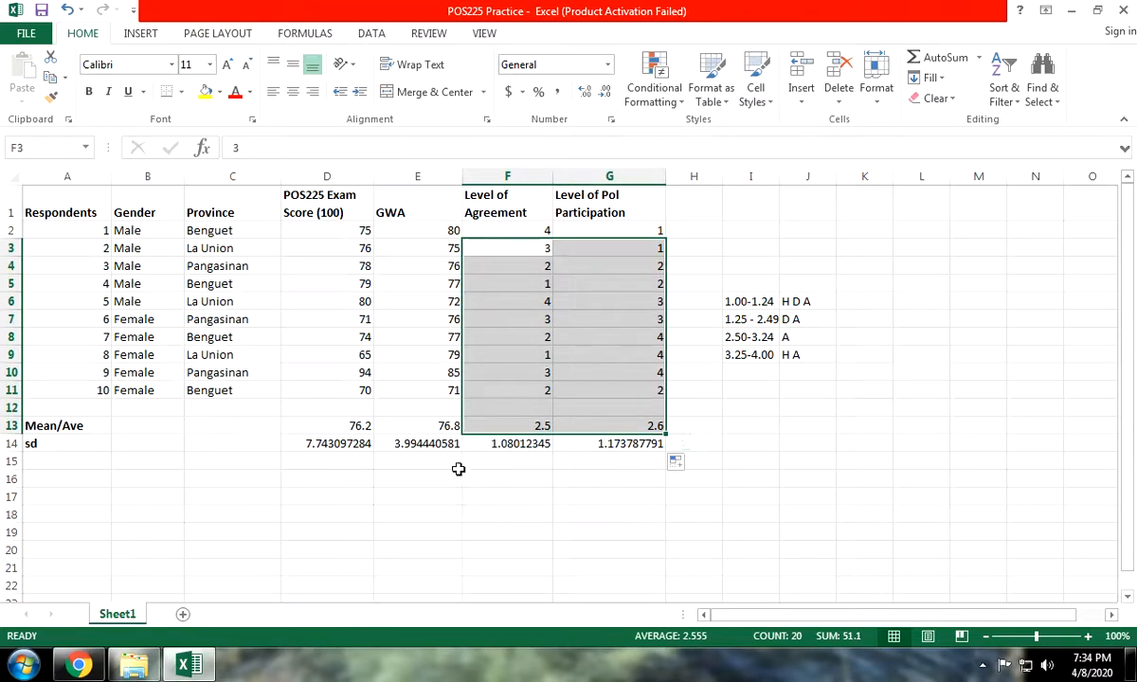
left_click(510, 301)
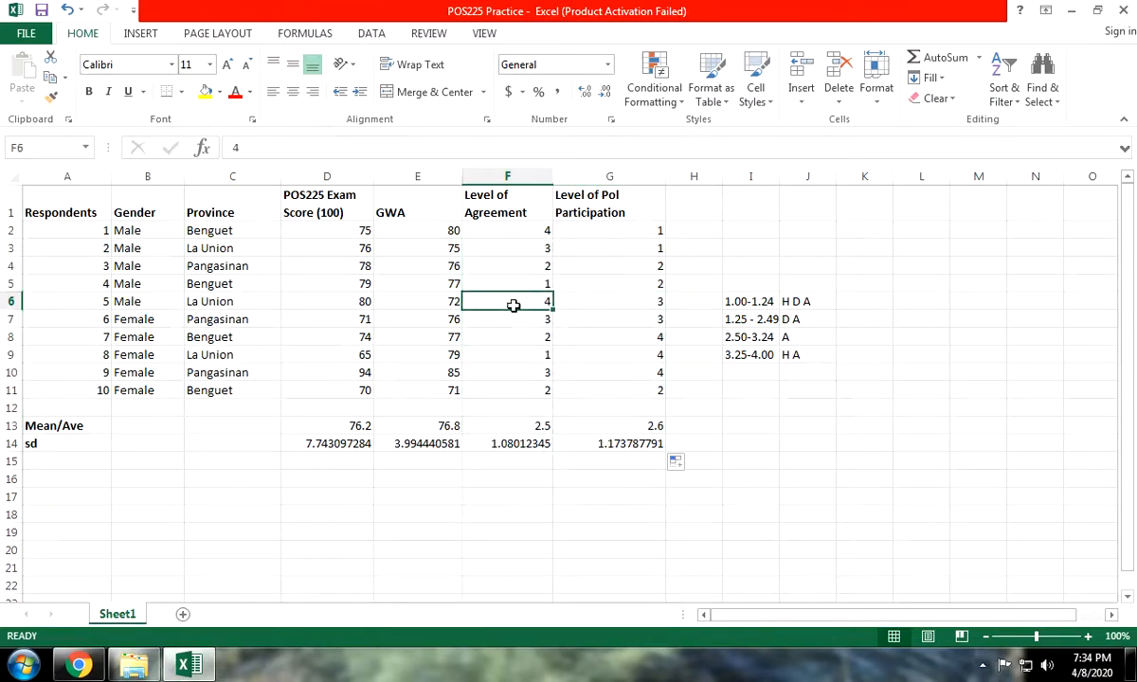
left_click(506, 445)
left_click_drag(505, 445, 617, 441)
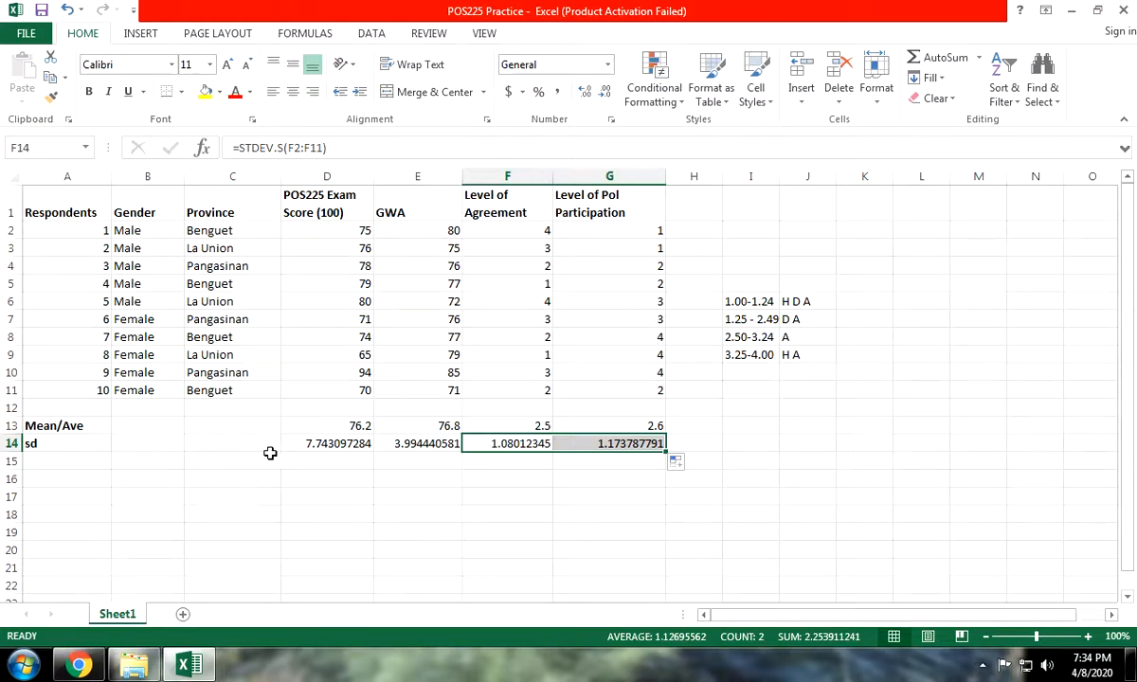
left_click_drag(299, 446, 419, 445)
Label the row below sd as VAR in cell A15.
left_click(92, 461)
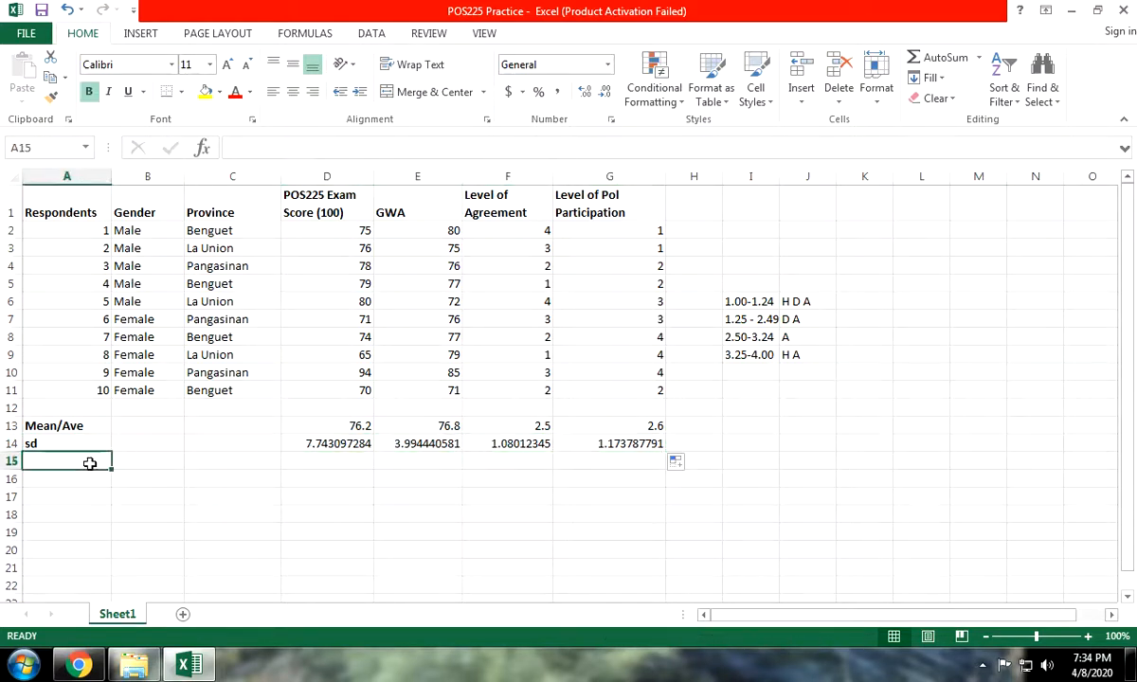
type("VAR")
key("Tab")
key("Tab")
key("Tab")
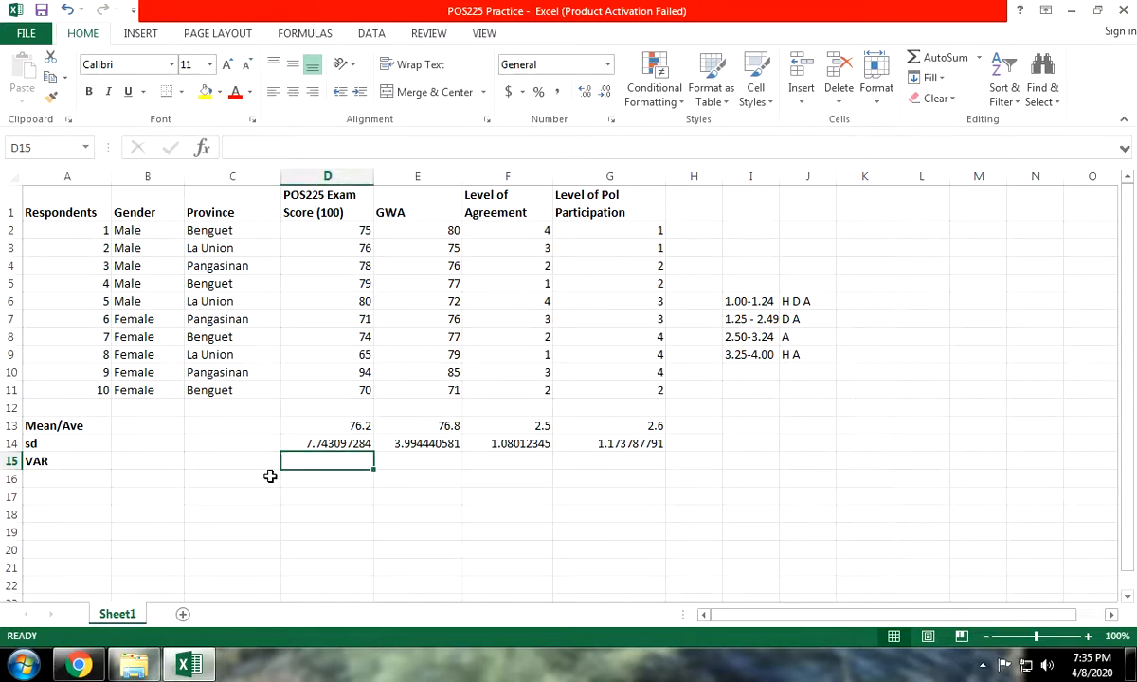
Calculate the sample variance of the POS225 exam scores D2:D11 in cell D15 with VAR.S.
type("=VAR")
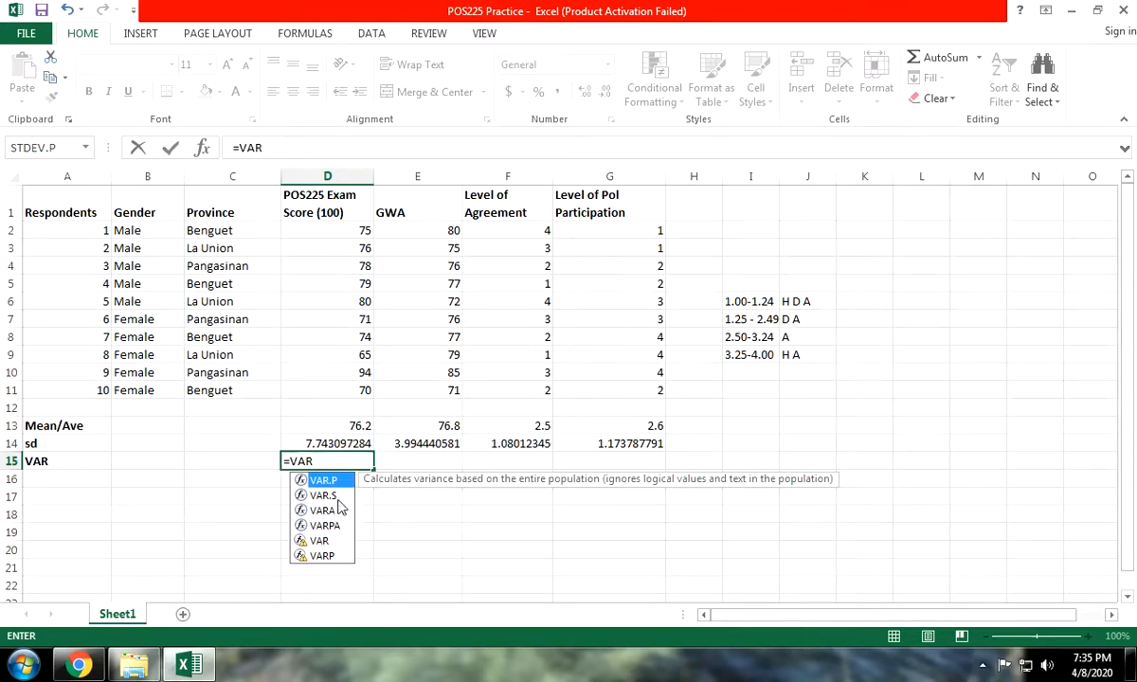
left_click(340, 499)
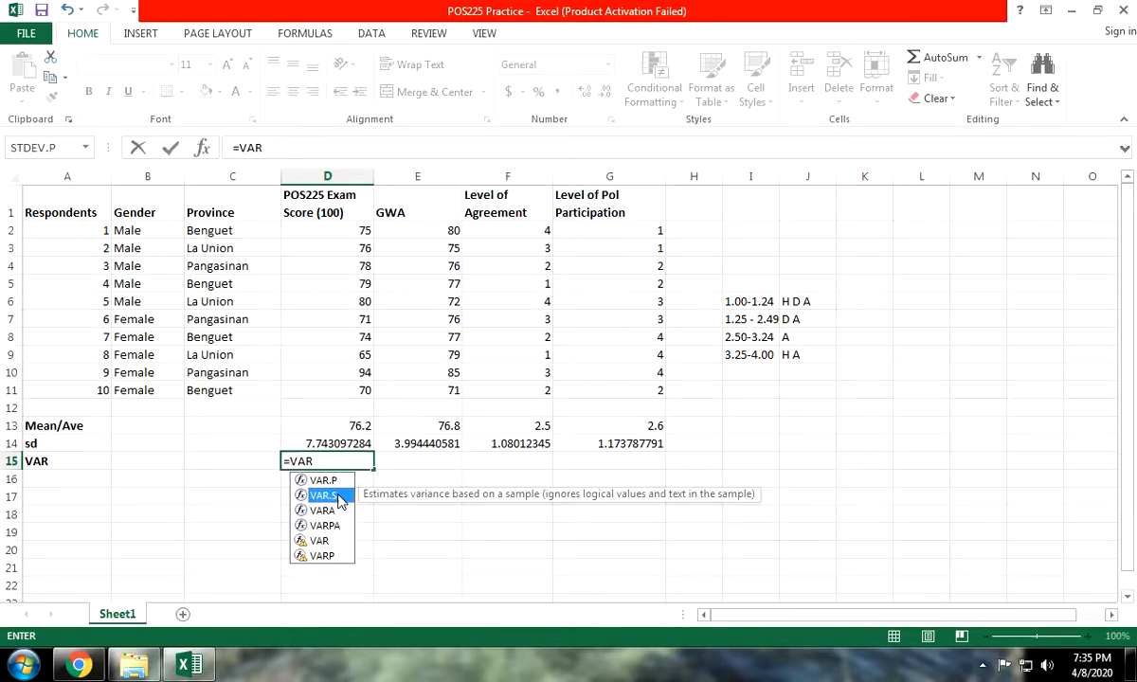
double_click(340, 500)
left_click_drag(350, 230, 359, 391)
key("Return")
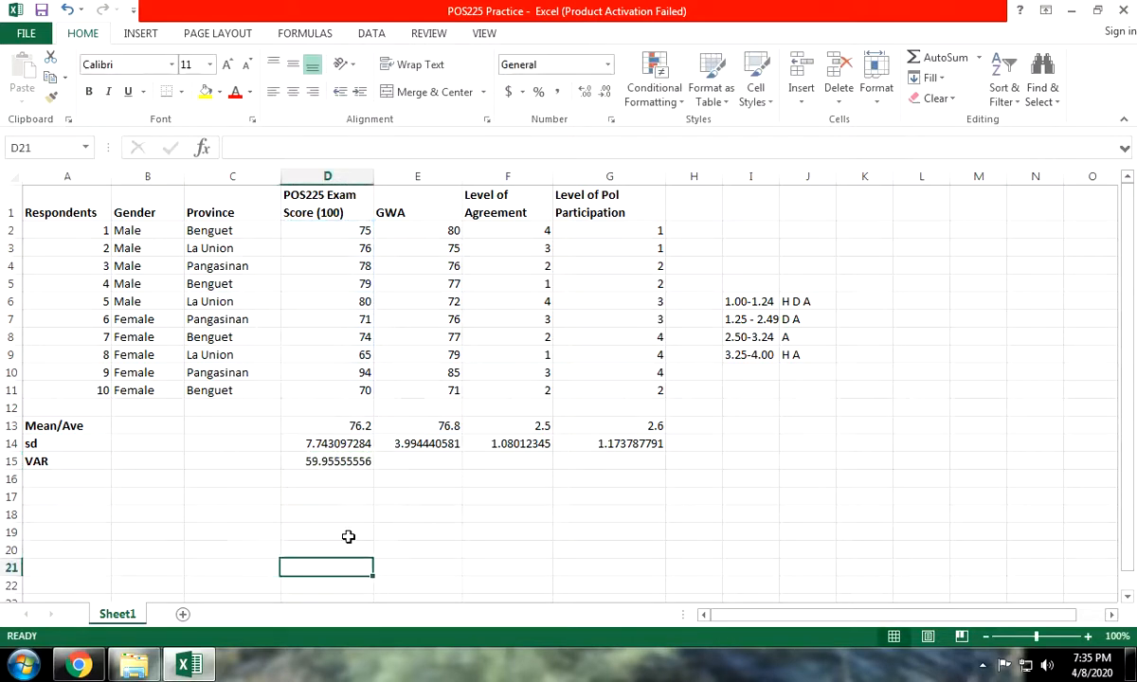
Fill the VAR.S formula from D15 across E15:G15 for GWA, Level of Agreement and Level of Pol Participation.
left_click(346, 463)
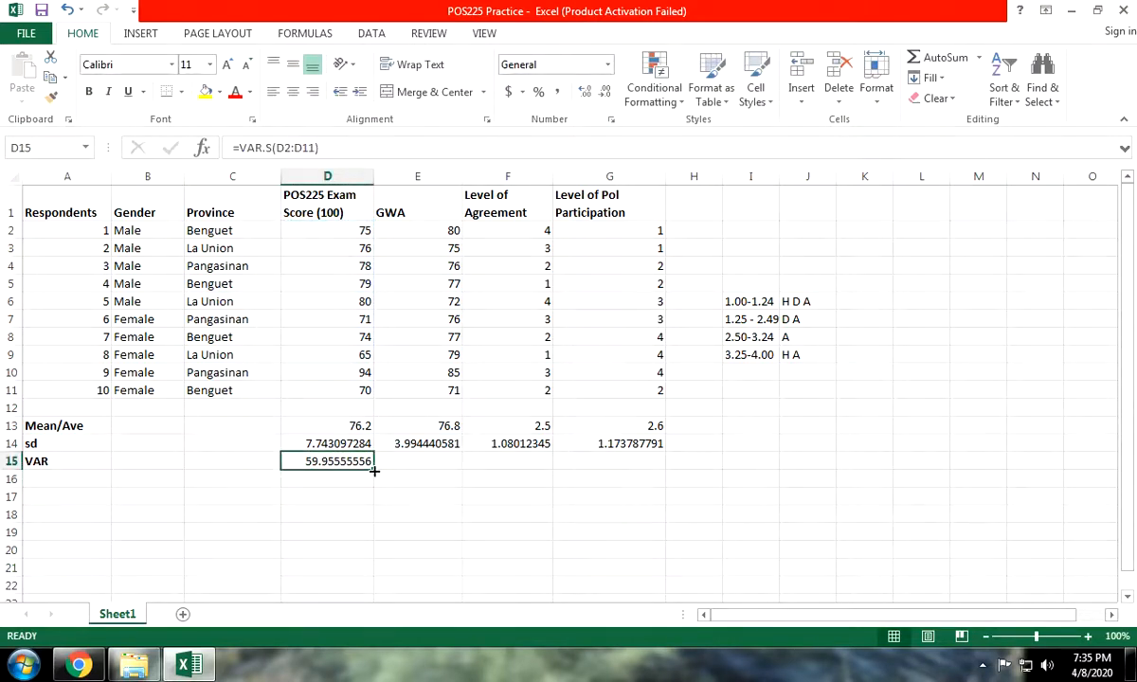
left_click_drag(374, 471, 591, 477)
left_click(328, 508)
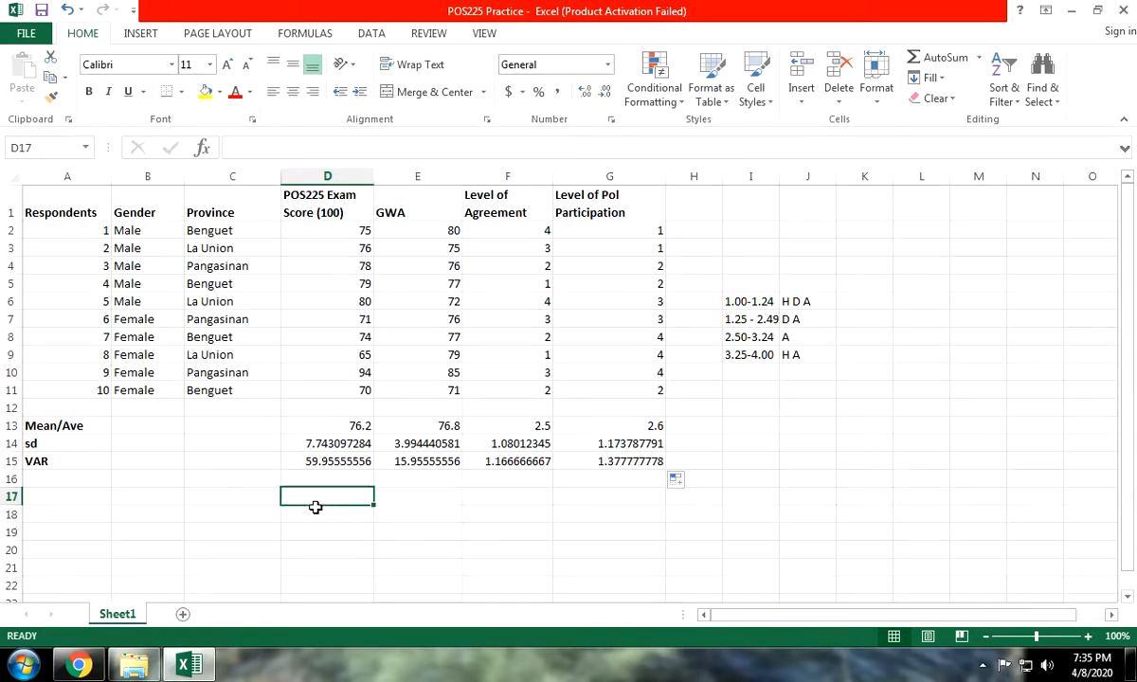
Check the exam score variance in D15 against the squared standard deviation, using =7.74*7.74 in D17, and clear D17.
left_click(72, 460)
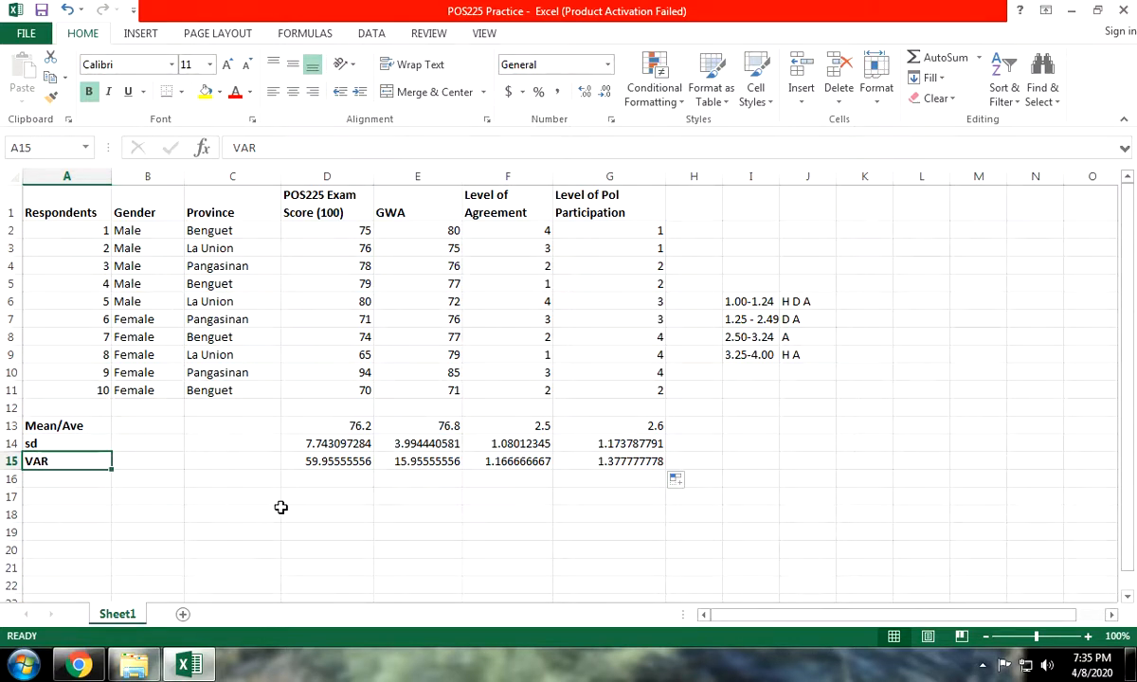
left_click(346, 495)
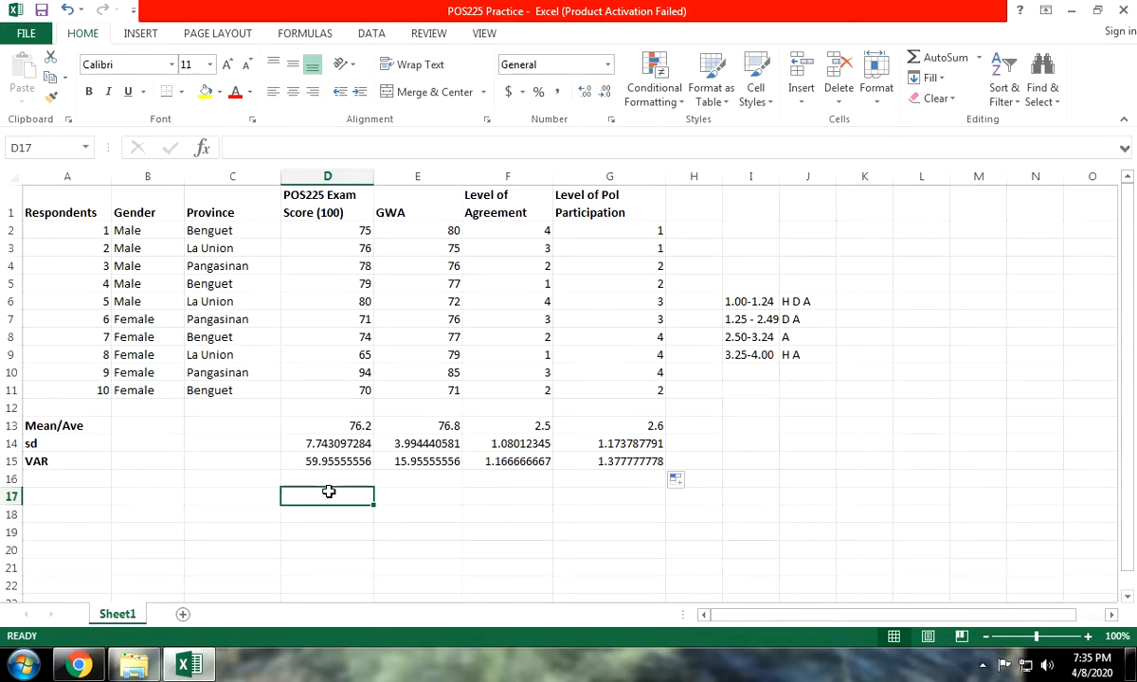
type("=")
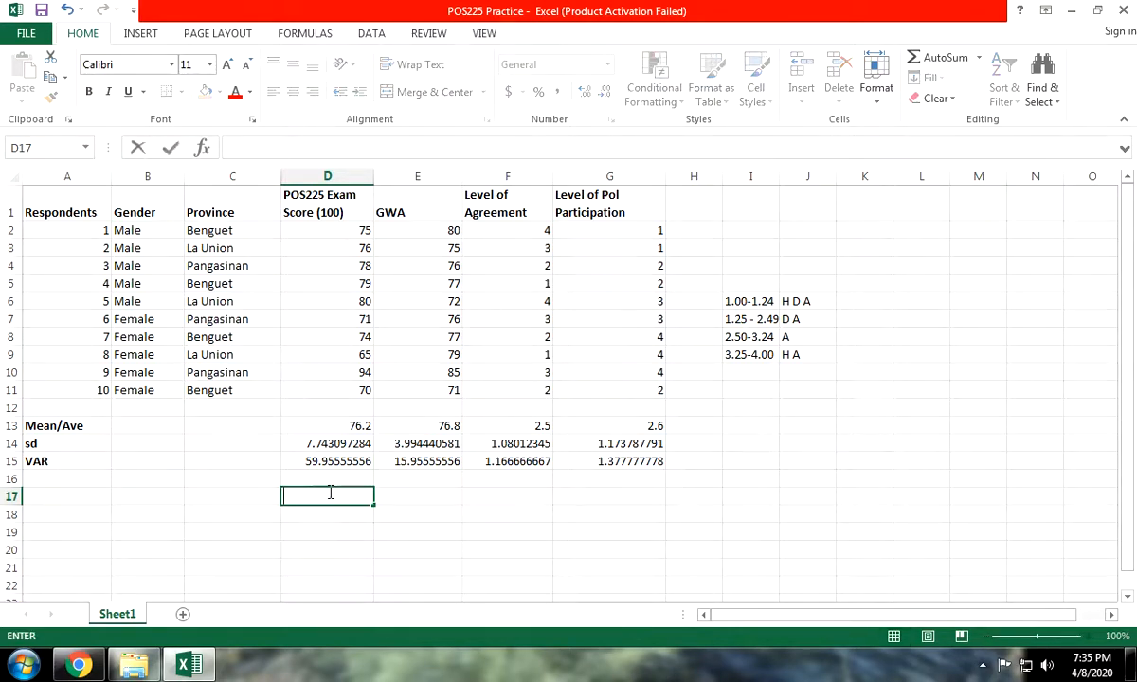
type("7.74*7.74")
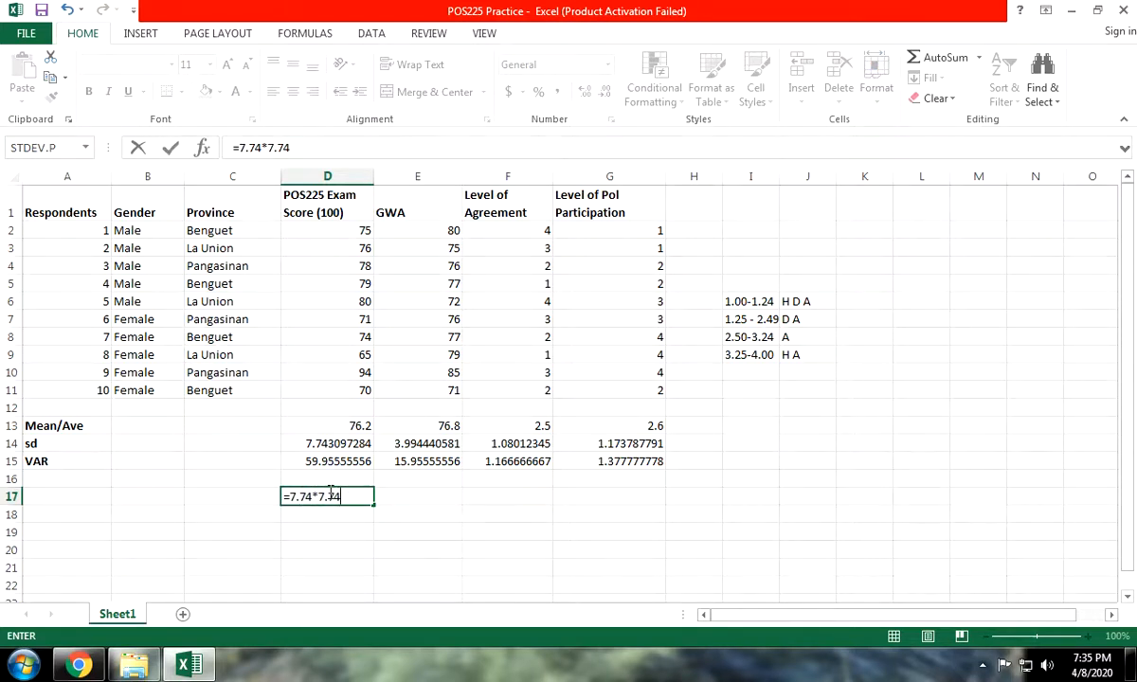
key("Return")
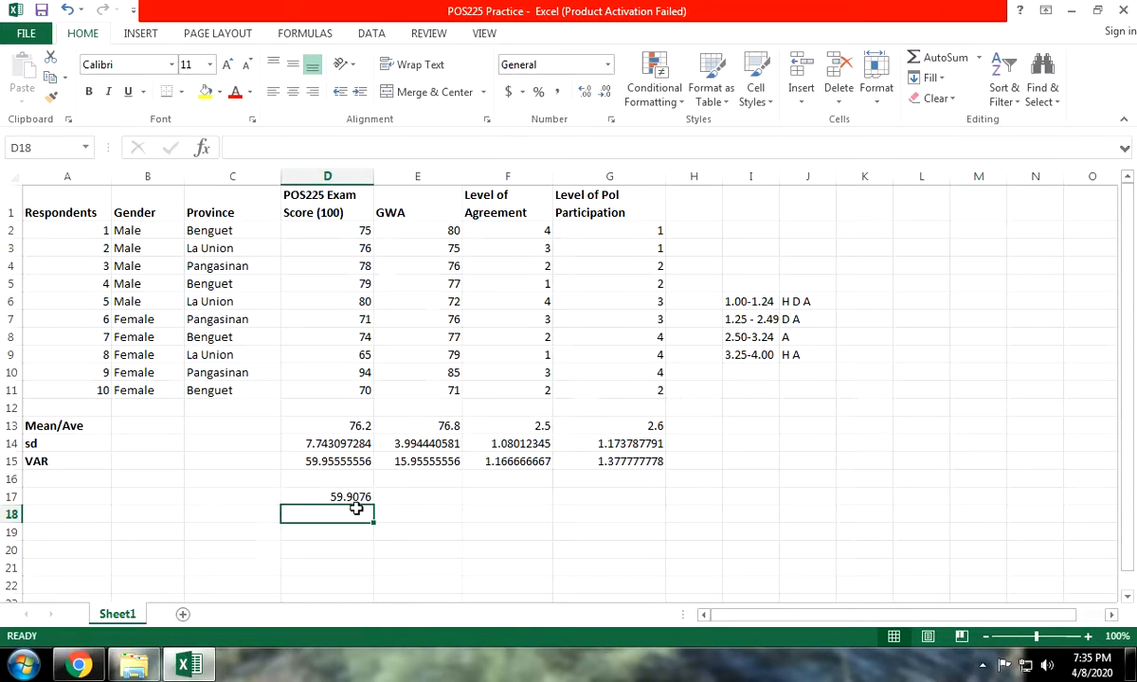
left_click(329, 459)
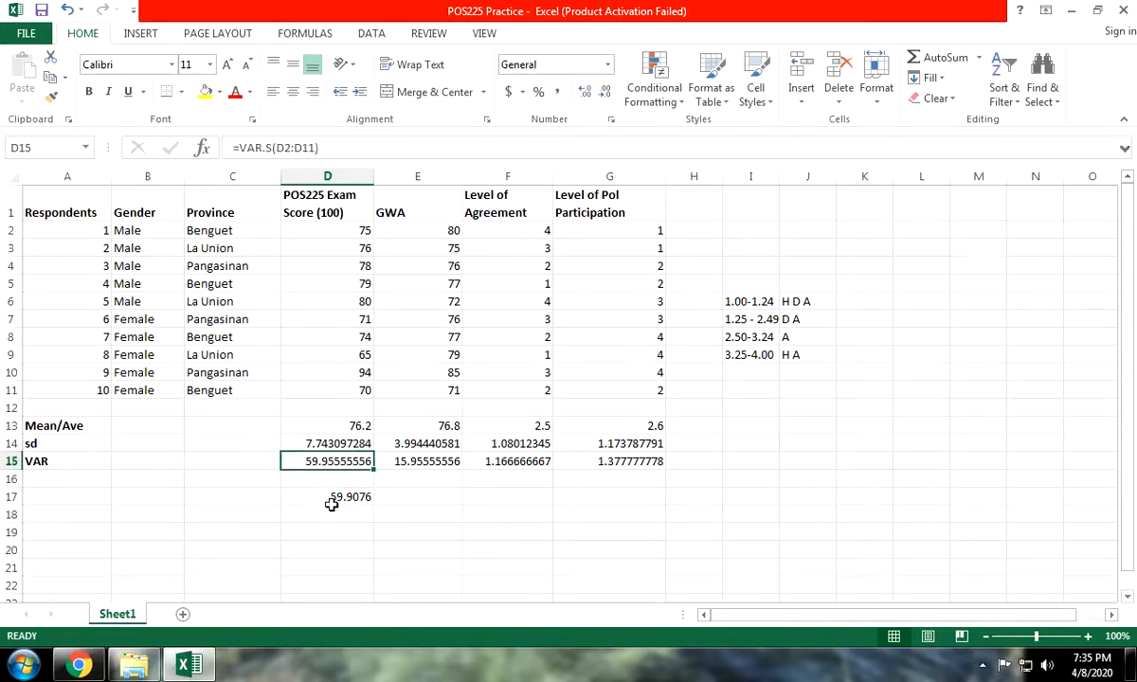
left_click(331, 502)
key("Delete")
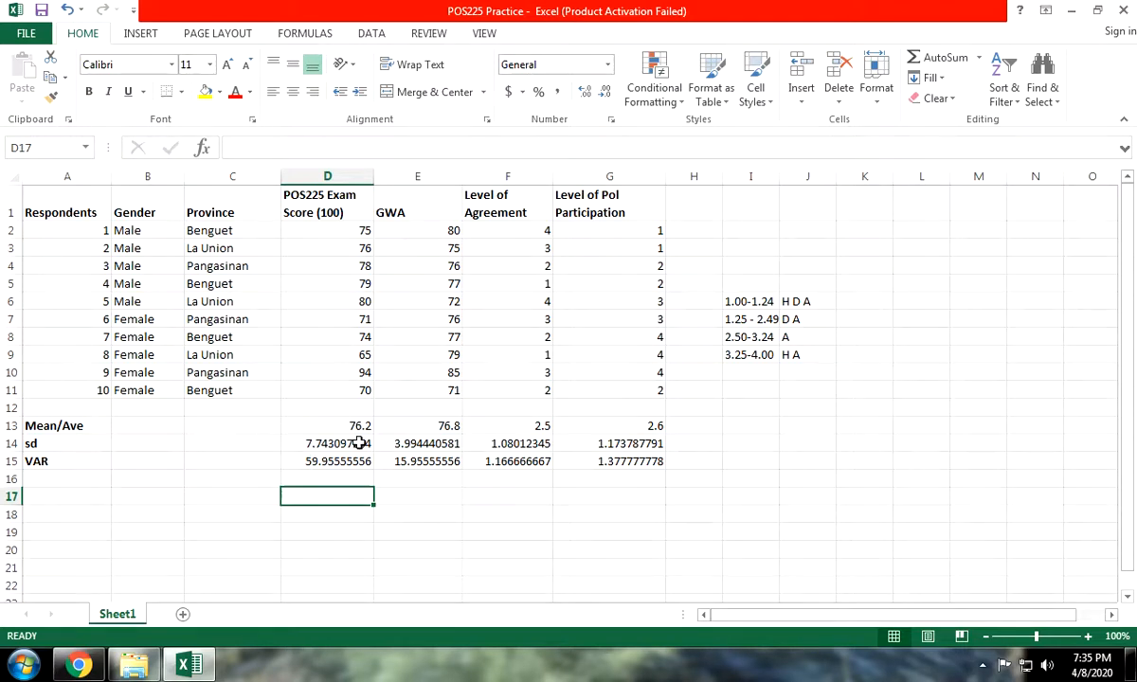
Review the statistics in D13:G15 and delete the rating ranges and their labels from I6:J9.
left_click_drag(327, 428, 660, 460)
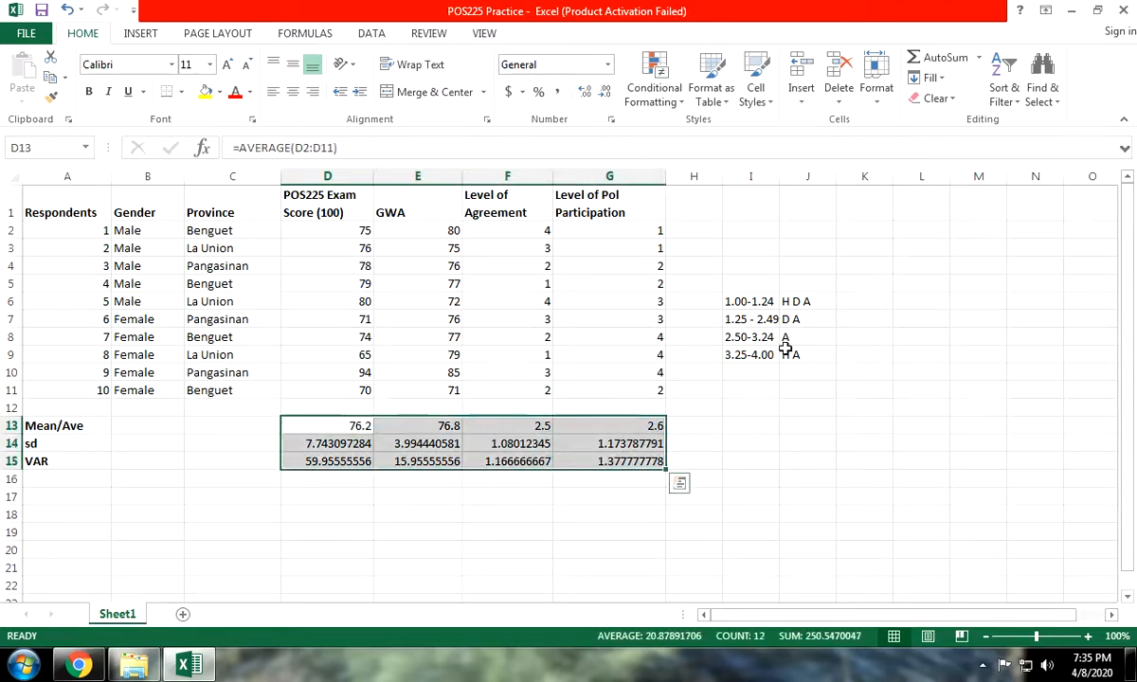
left_click_drag(749, 302, 820, 348)
key("Delete")
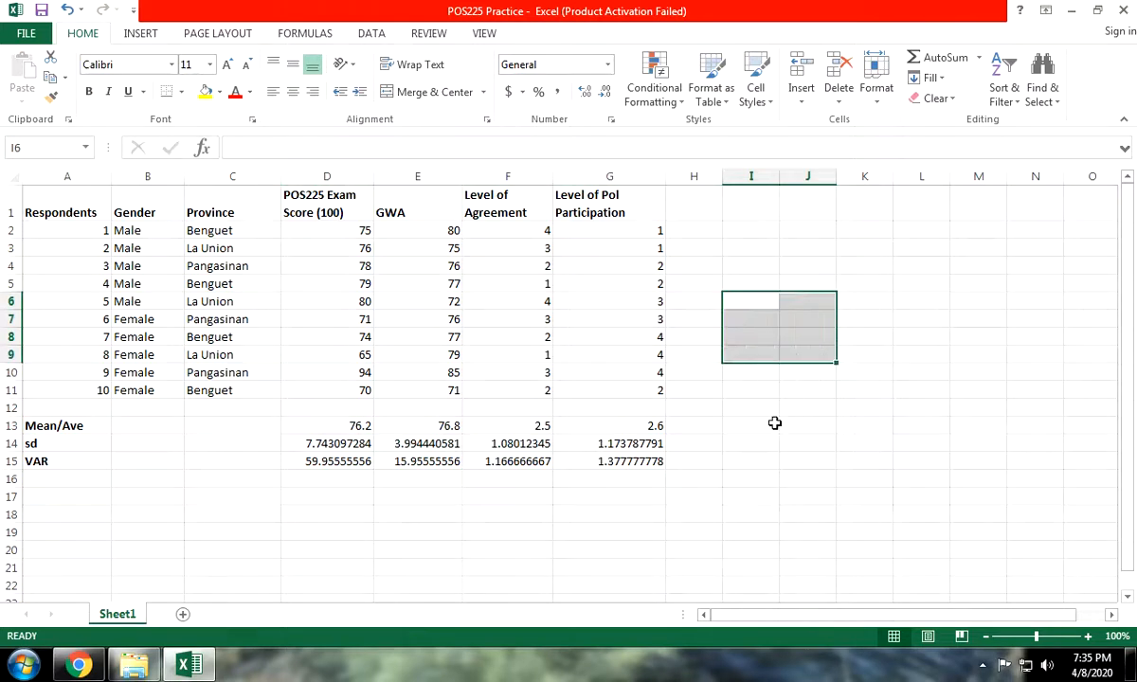
left_click(726, 493)
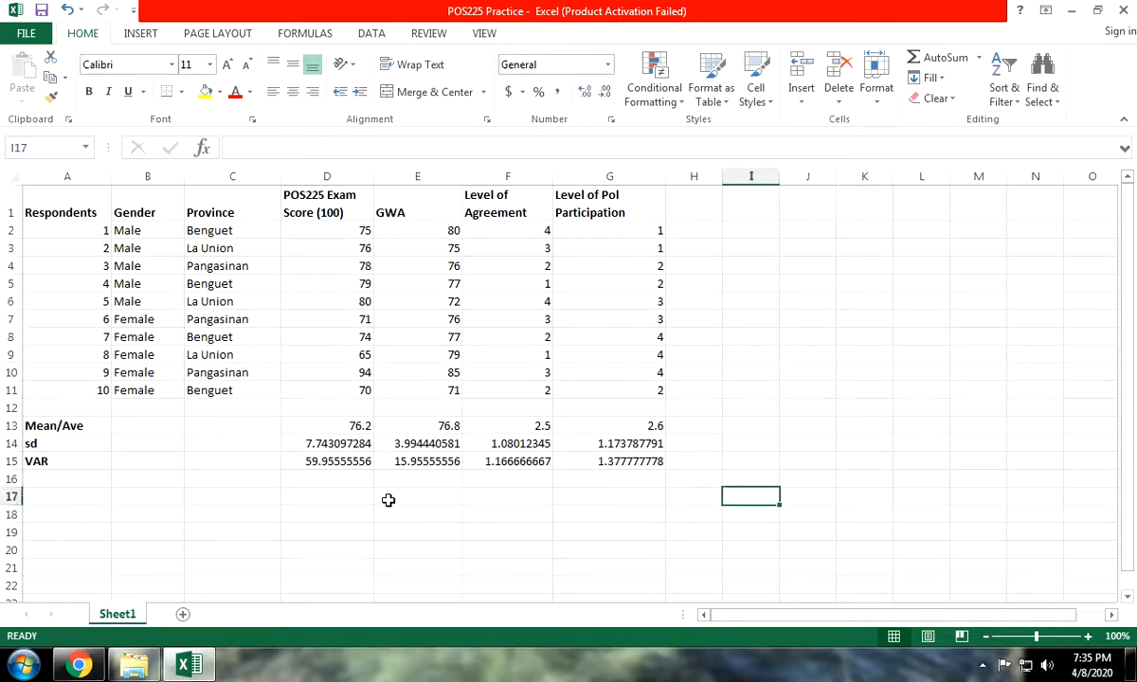
Make sure the Analysis ToolPak is enabled in the Excel Add-ins list and accept the selection.
left_click(23, 36)
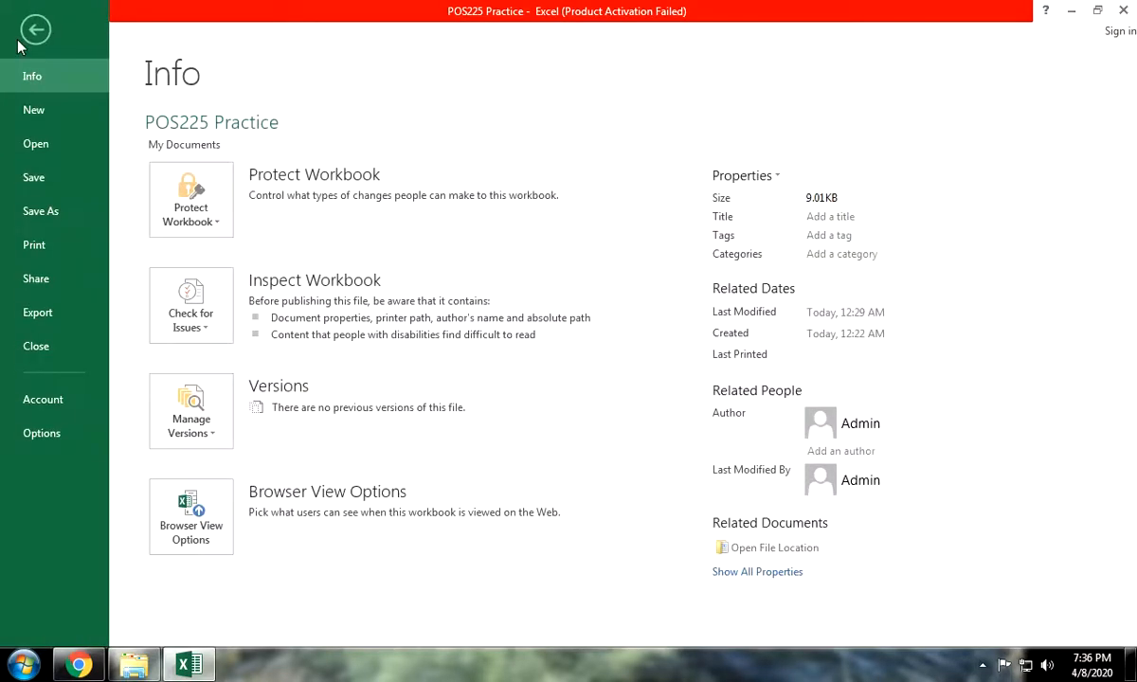
left_click(57, 434)
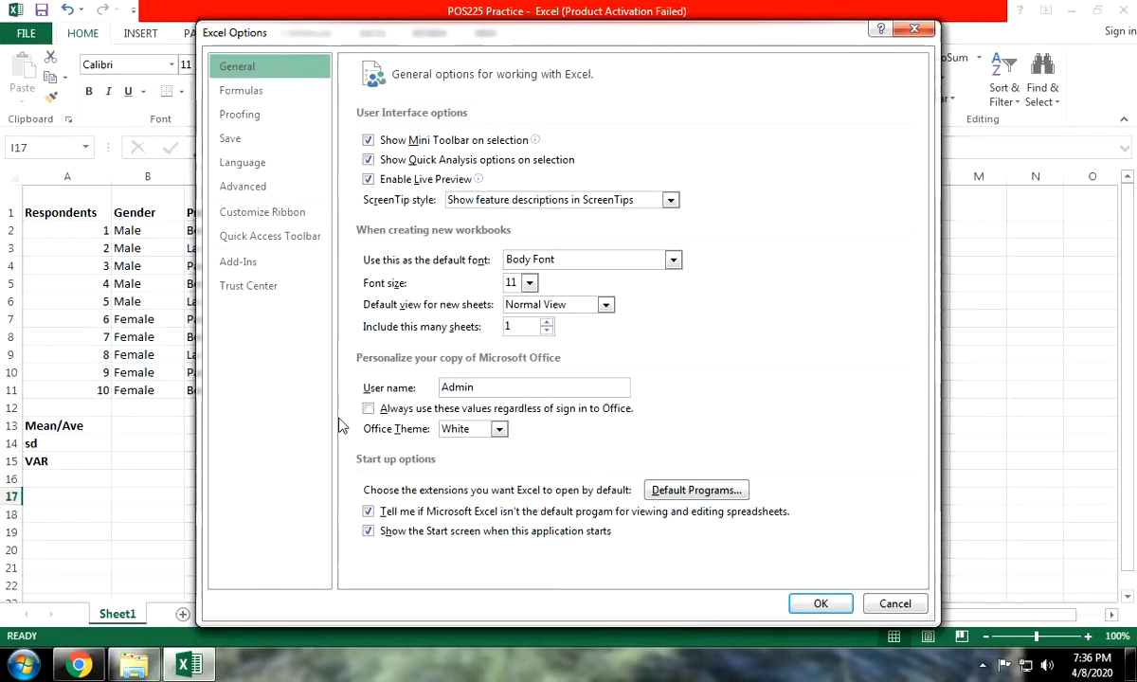
left_click(254, 270)
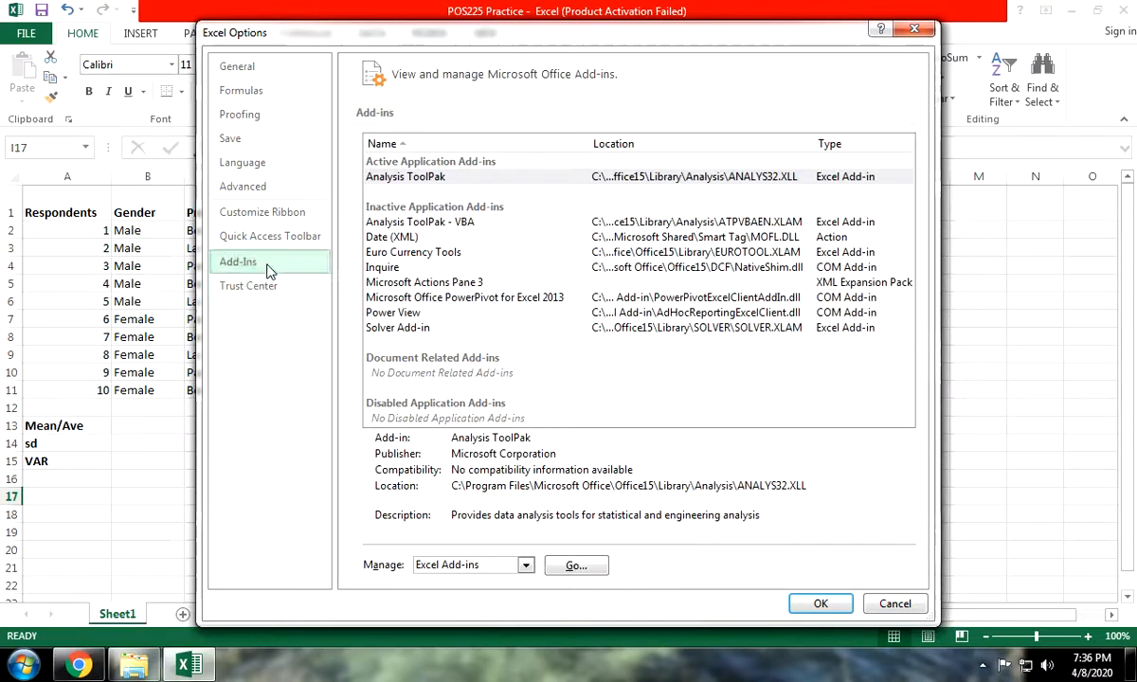
left_click(525, 565)
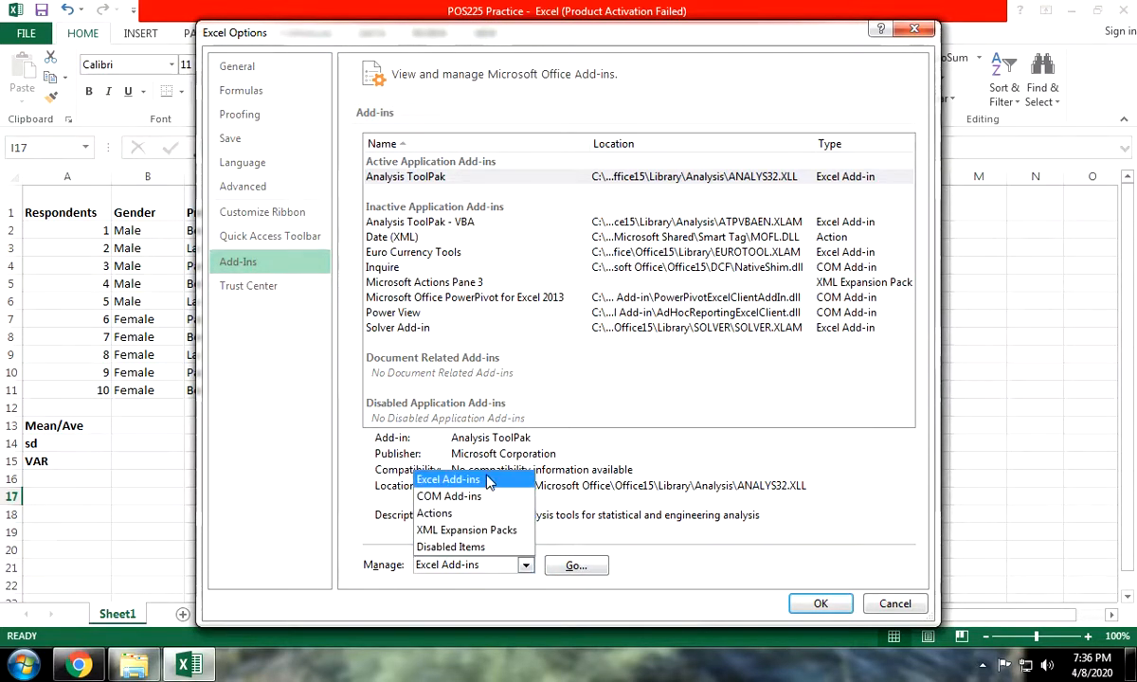
left_click(458, 478)
left_click(577, 566)
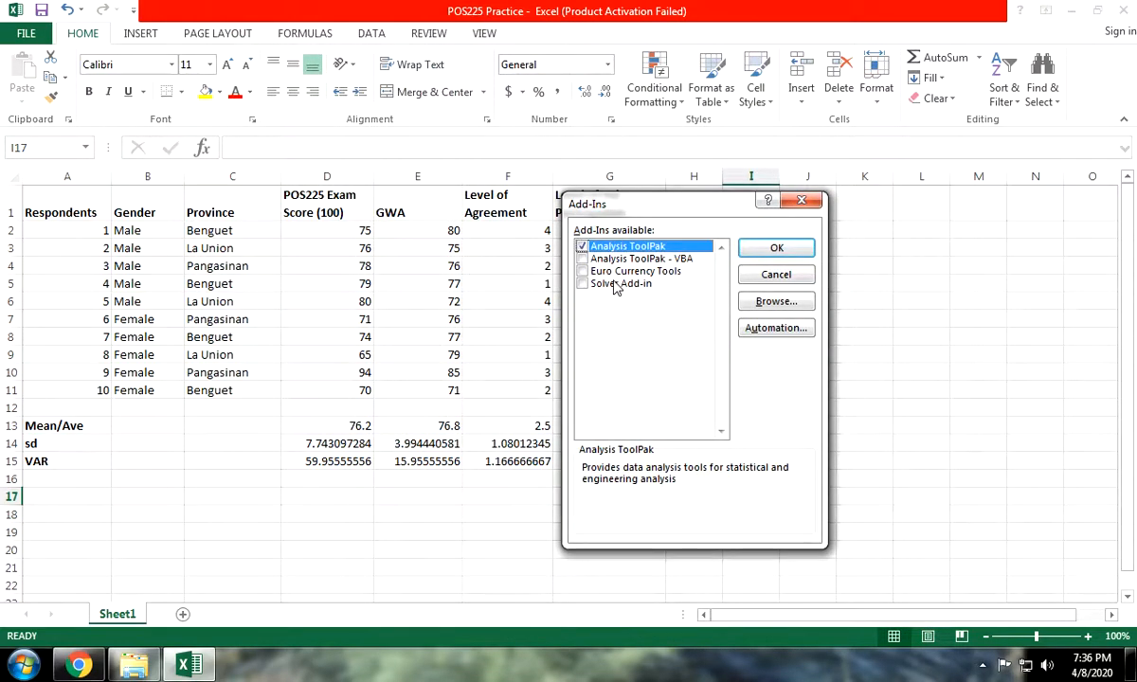
left_click(777, 247)
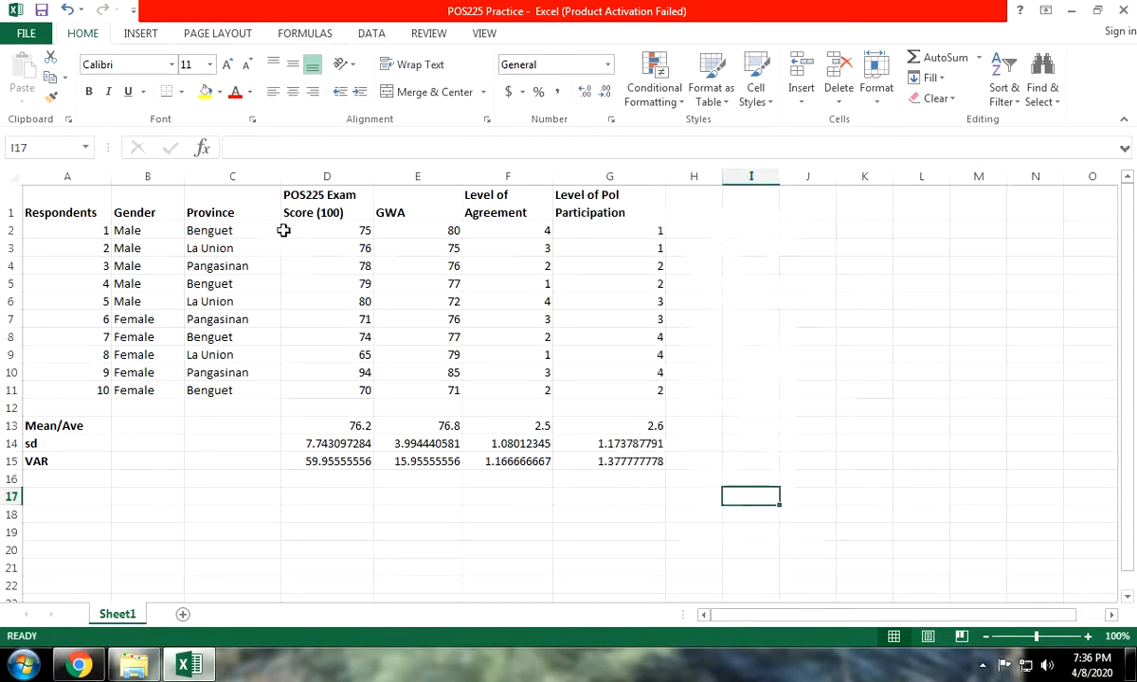
Go through the Excel Add-ins settings again to recheck the Analysis ToolPak selection.
left_click(25, 34)
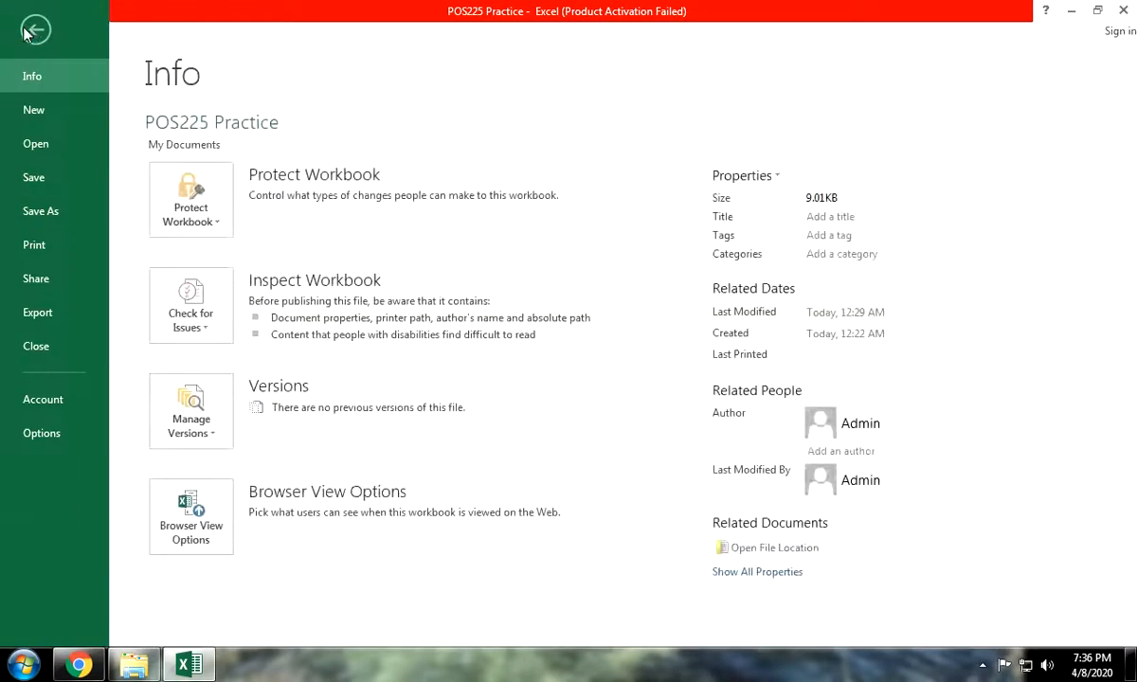
left_click(42, 433)
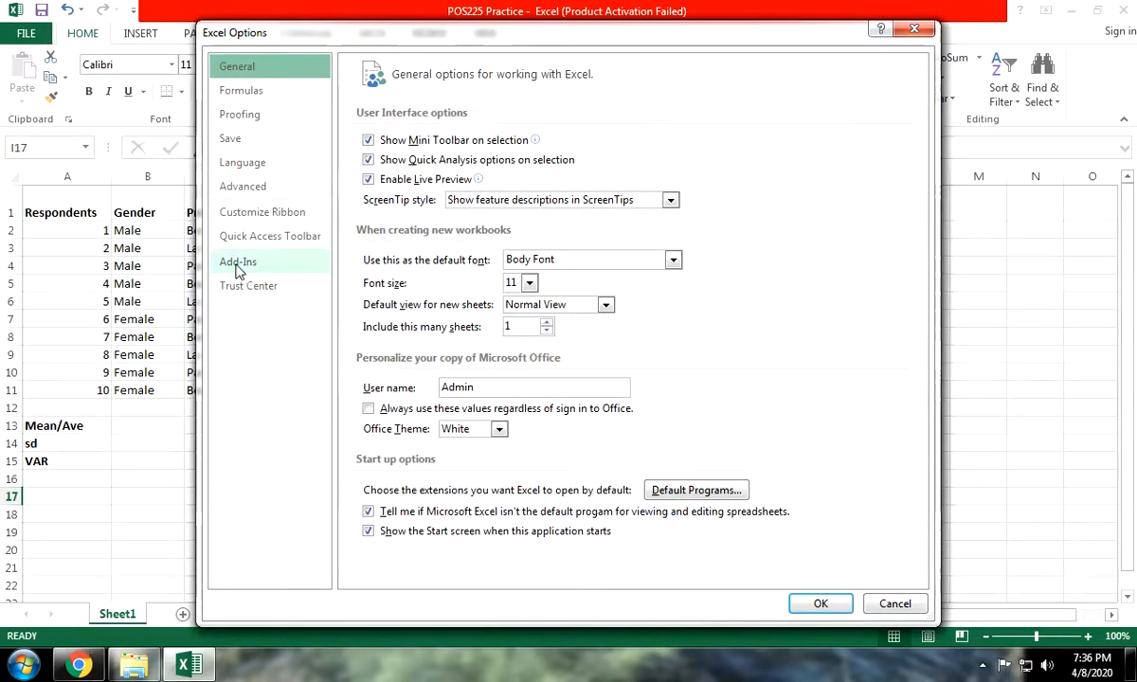
left_click(237, 266)
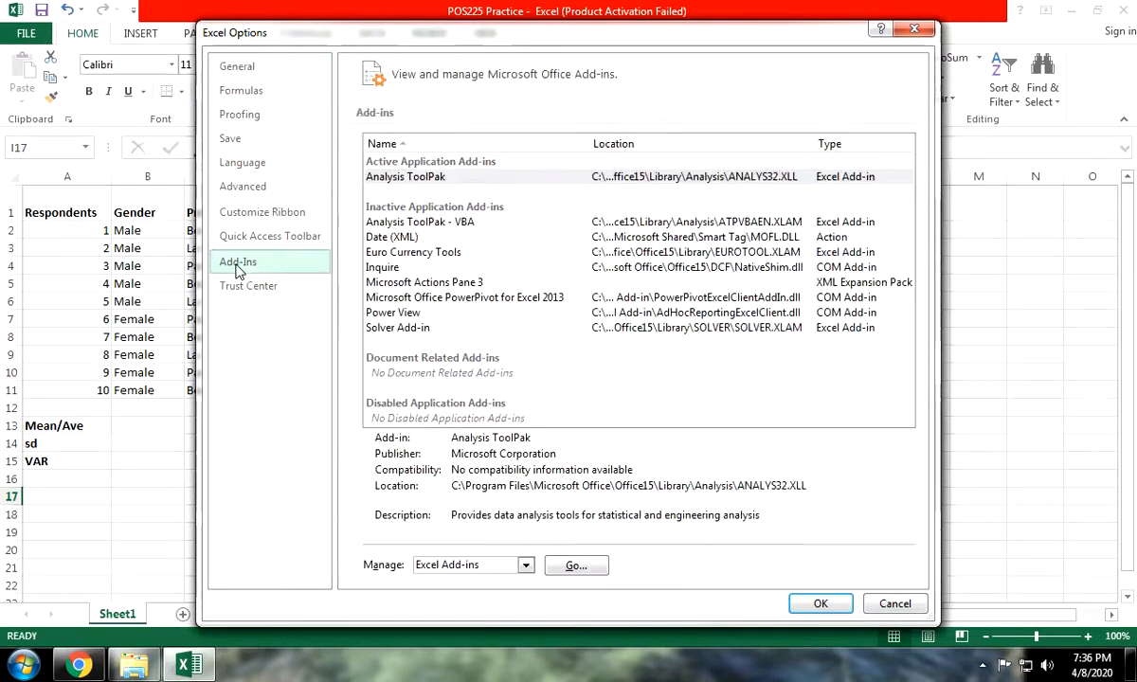
left_click(526, 566)
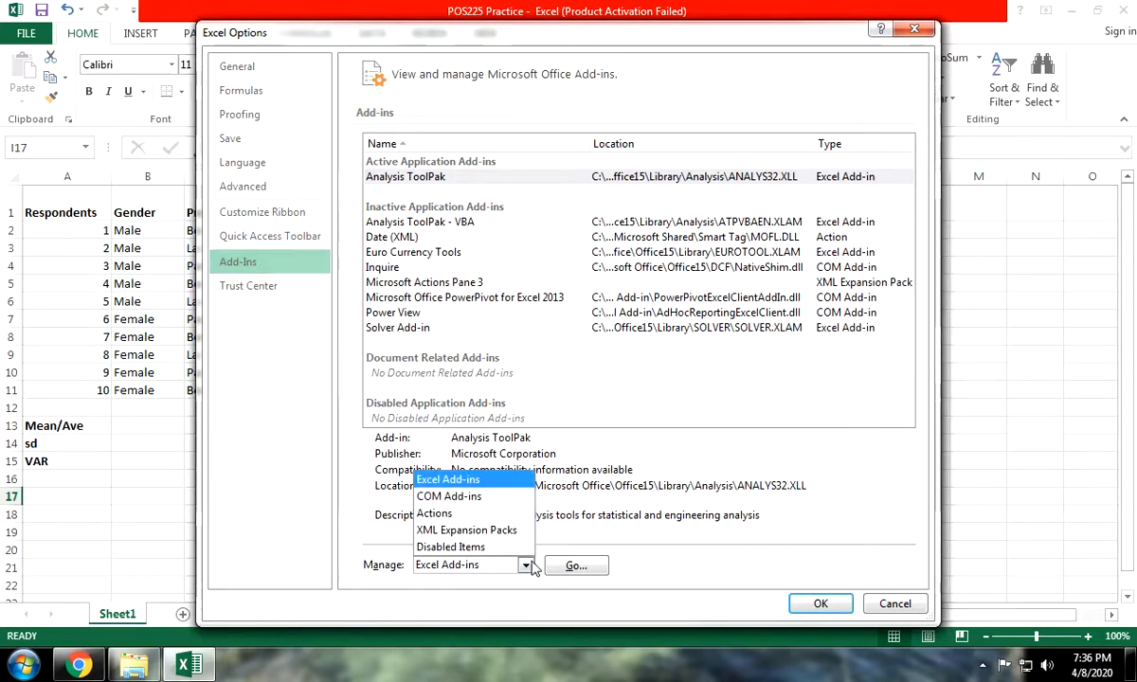
left_click(485, 484)
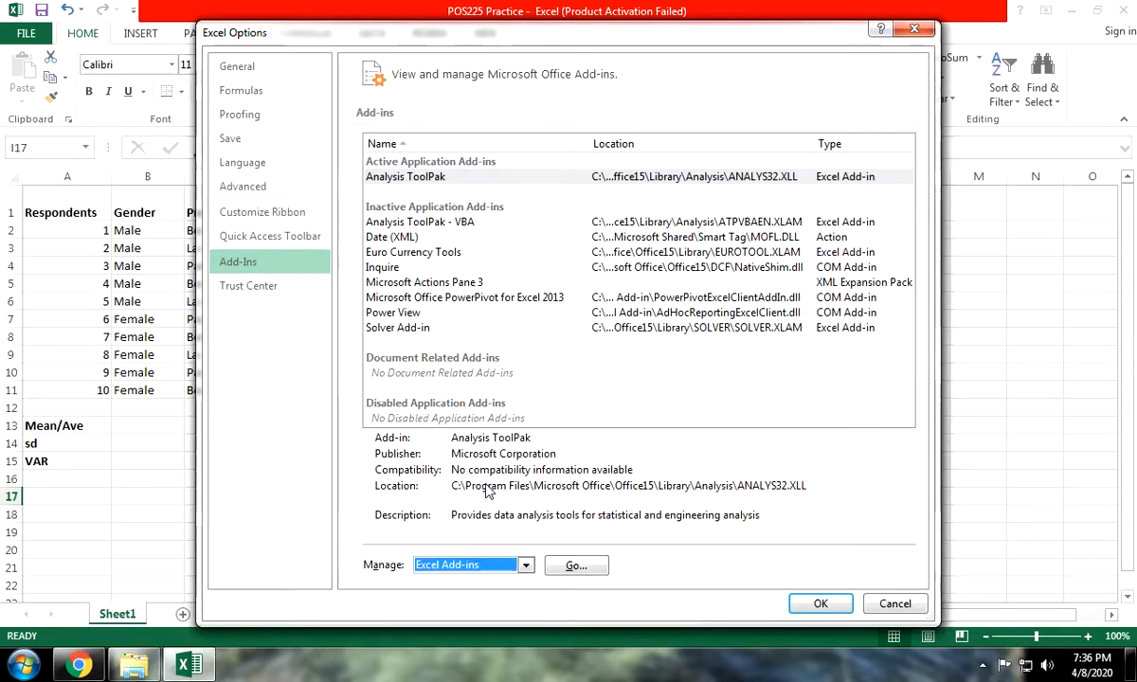
left_click(574, 567)
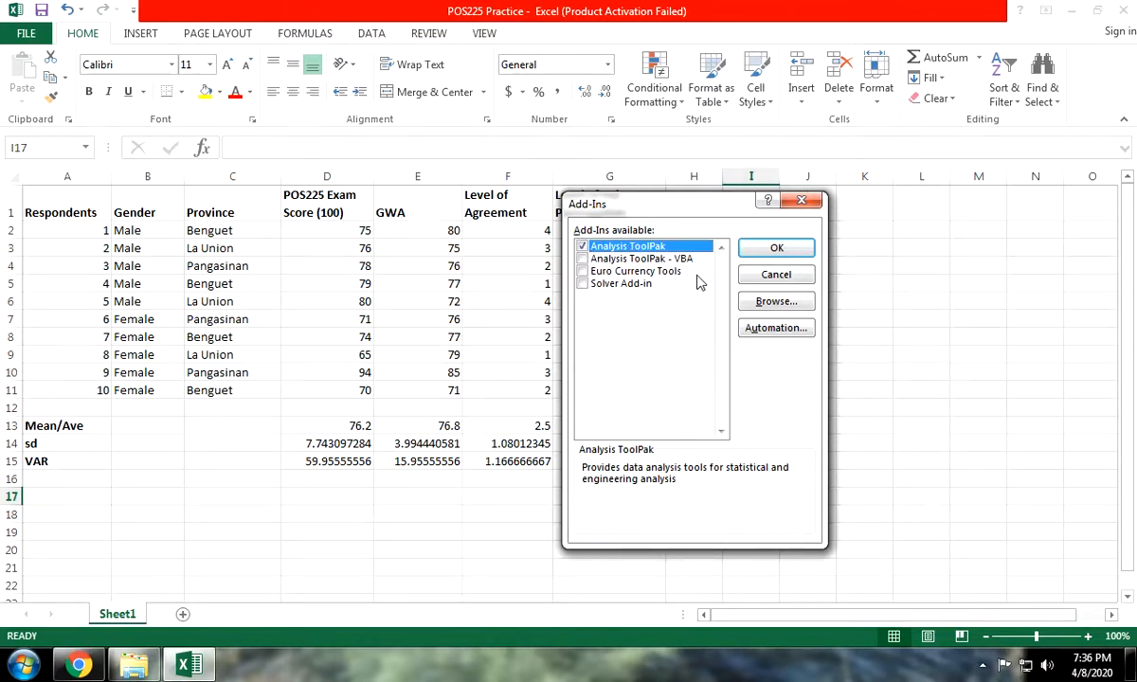
left_click(793, 248)
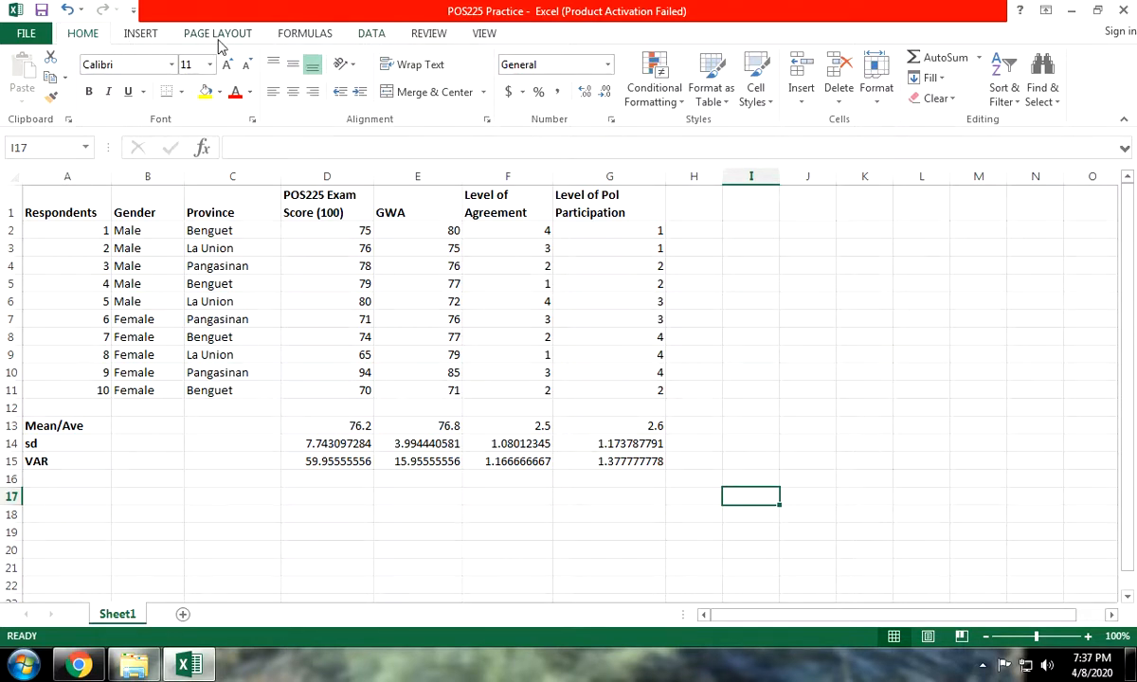
Look through the available Data Analysis tools and close the list without choosing one.
left_click(365, 35)
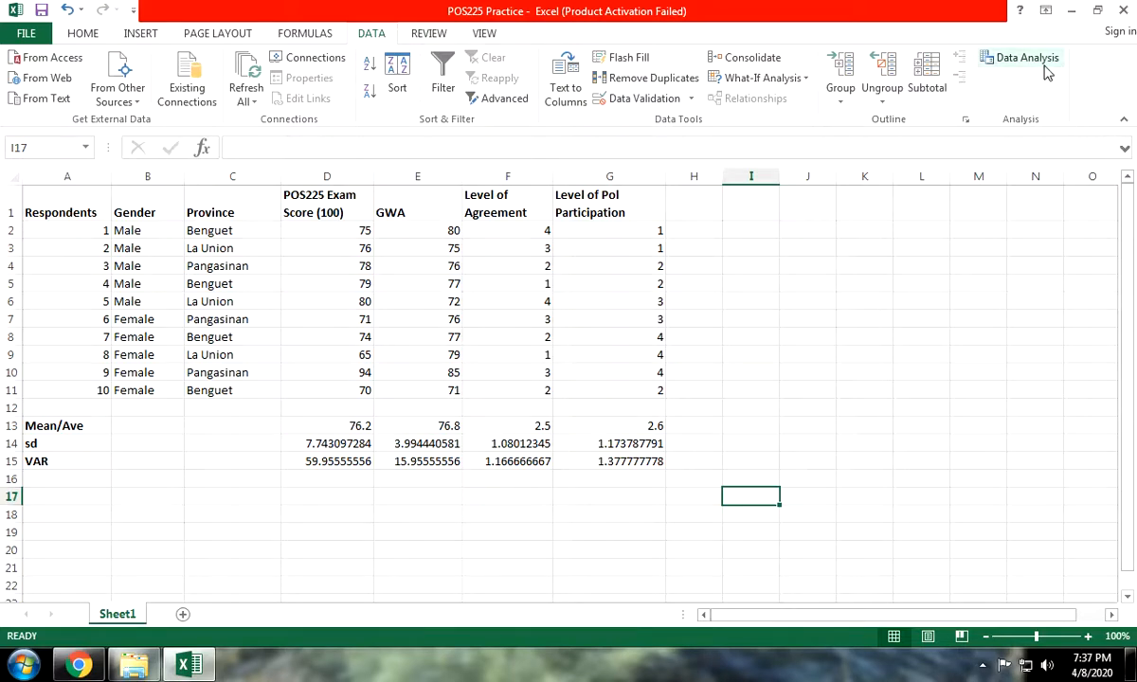
left_click(988, 57)
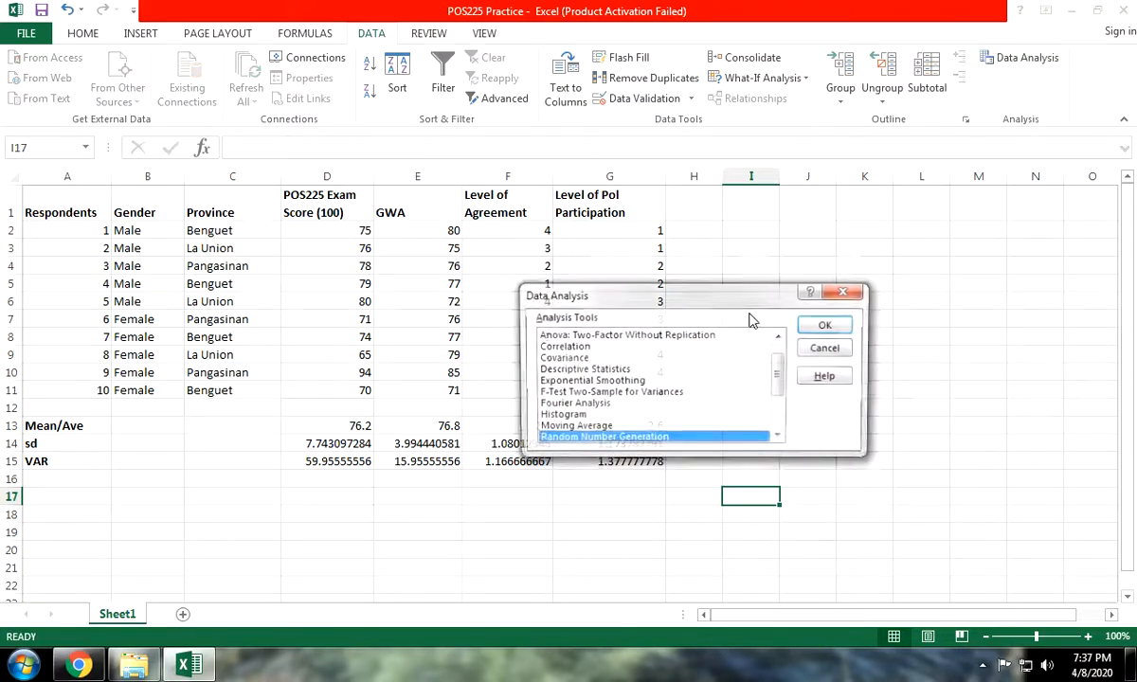
scroll(669, 365, "down", 3)
scroll(661, 377, "up", 3)
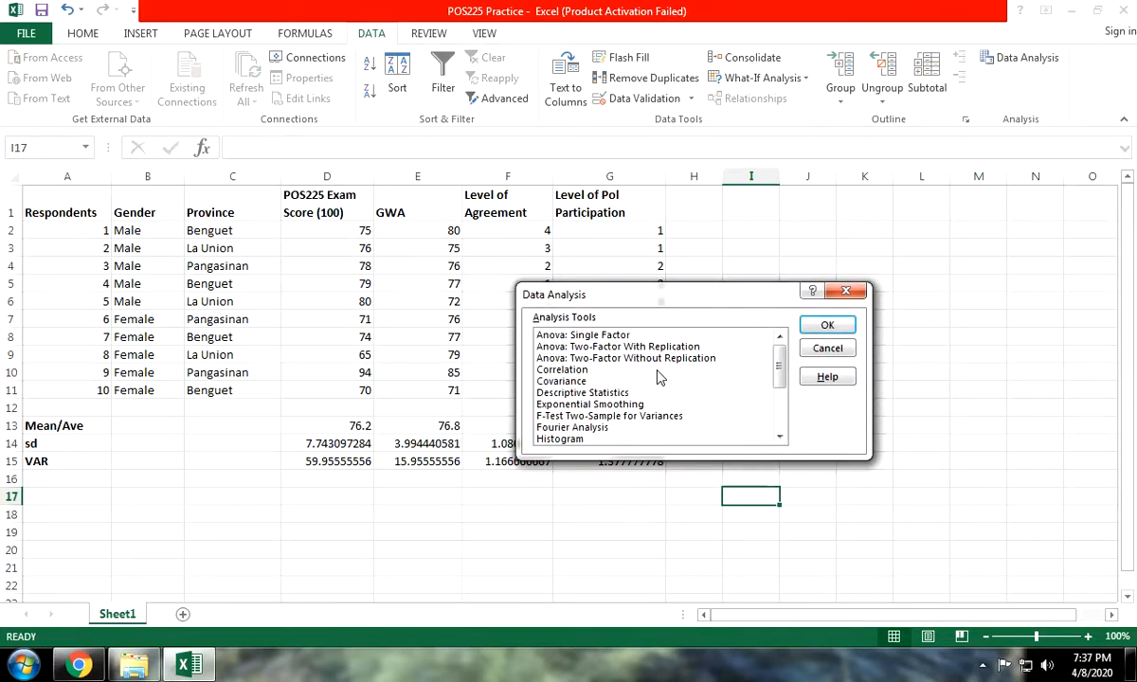
left_click(846, 290)
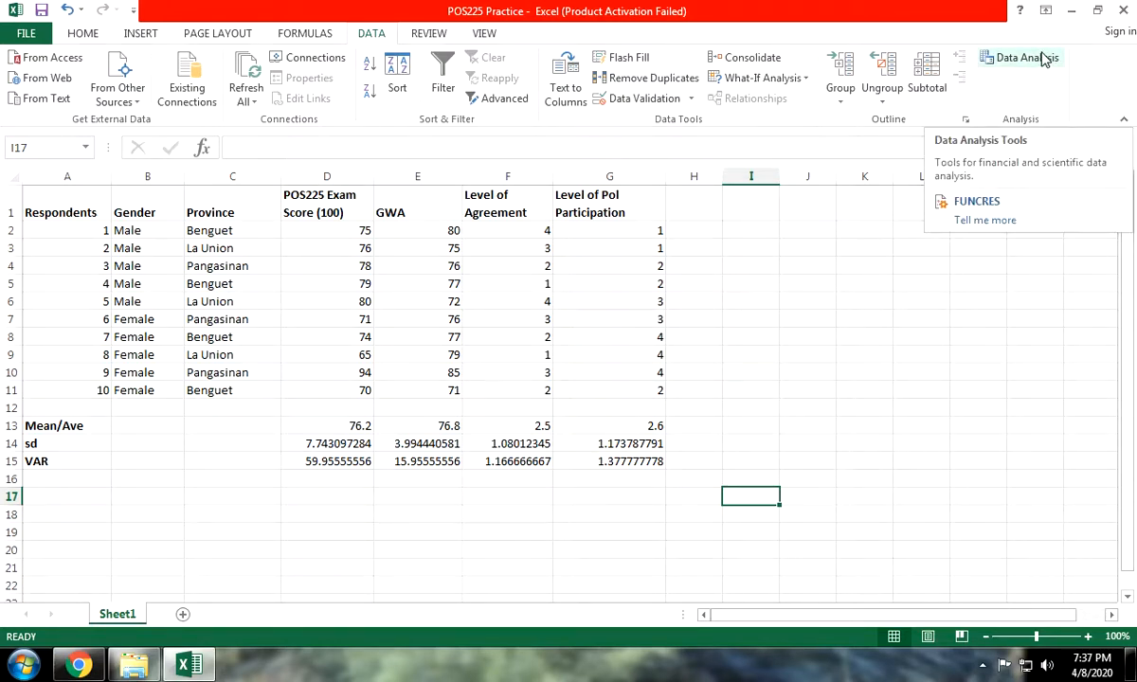
Start the Descriptive Statistics tool from Data Analysis and place its dialog beside the data table.
left_click(1042, 59)
scroll(637, 366, "up", 1)
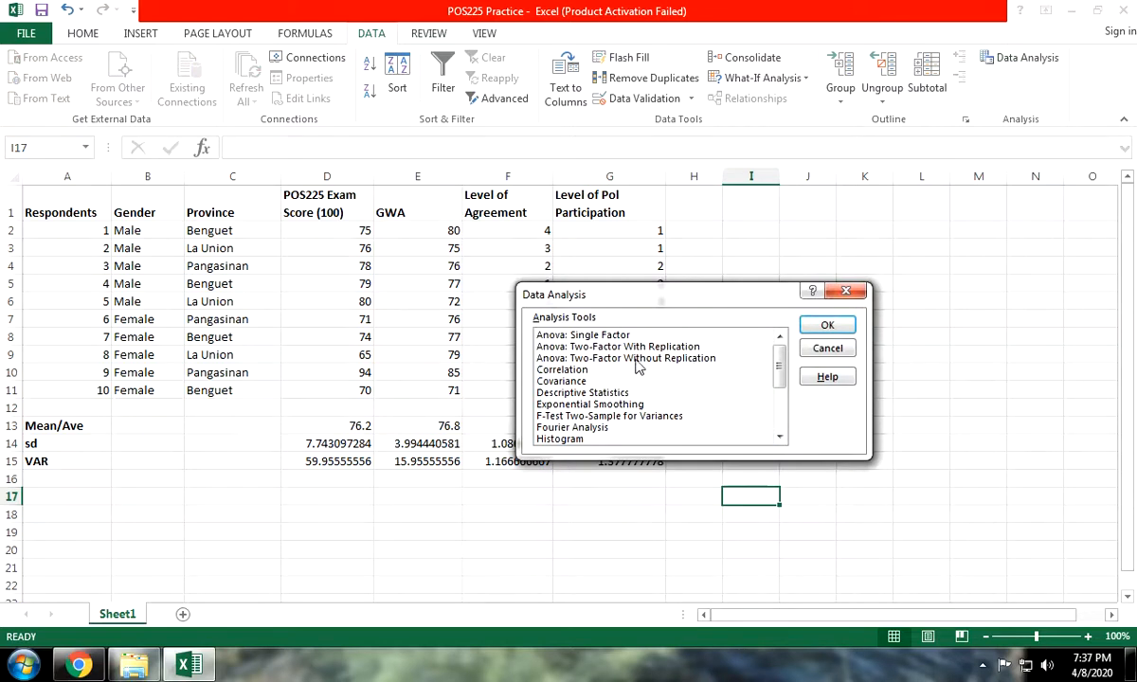
left_click(611, 334)
left_click(590, 368)
left_click(590, 382)
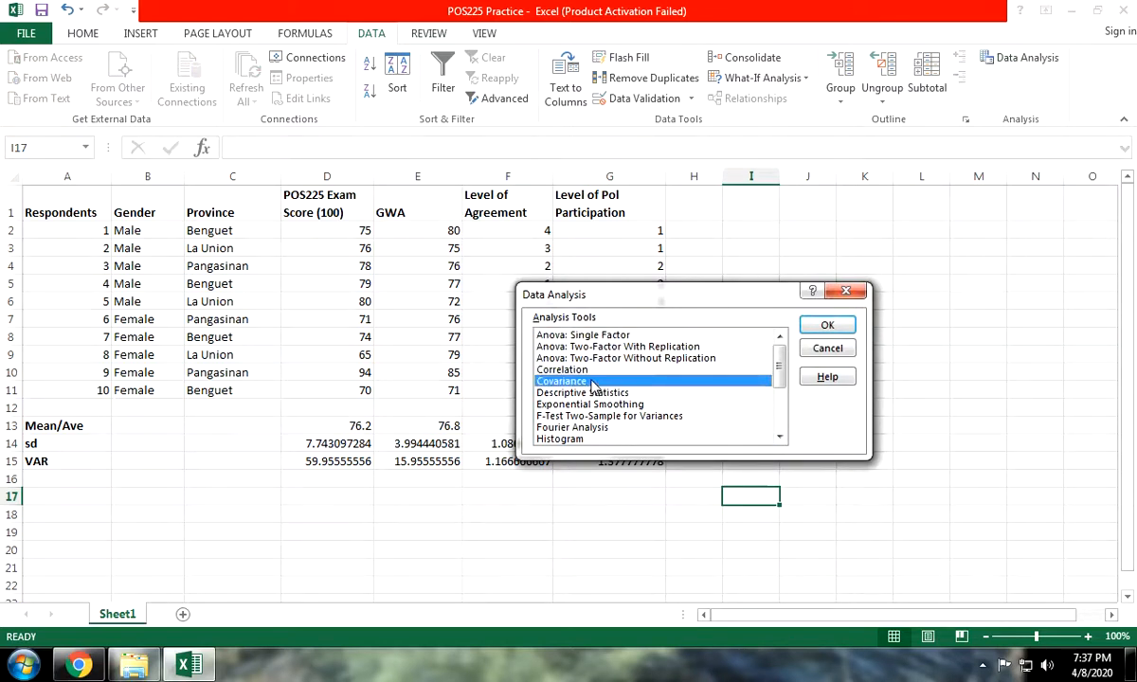
left_click(599, 393)
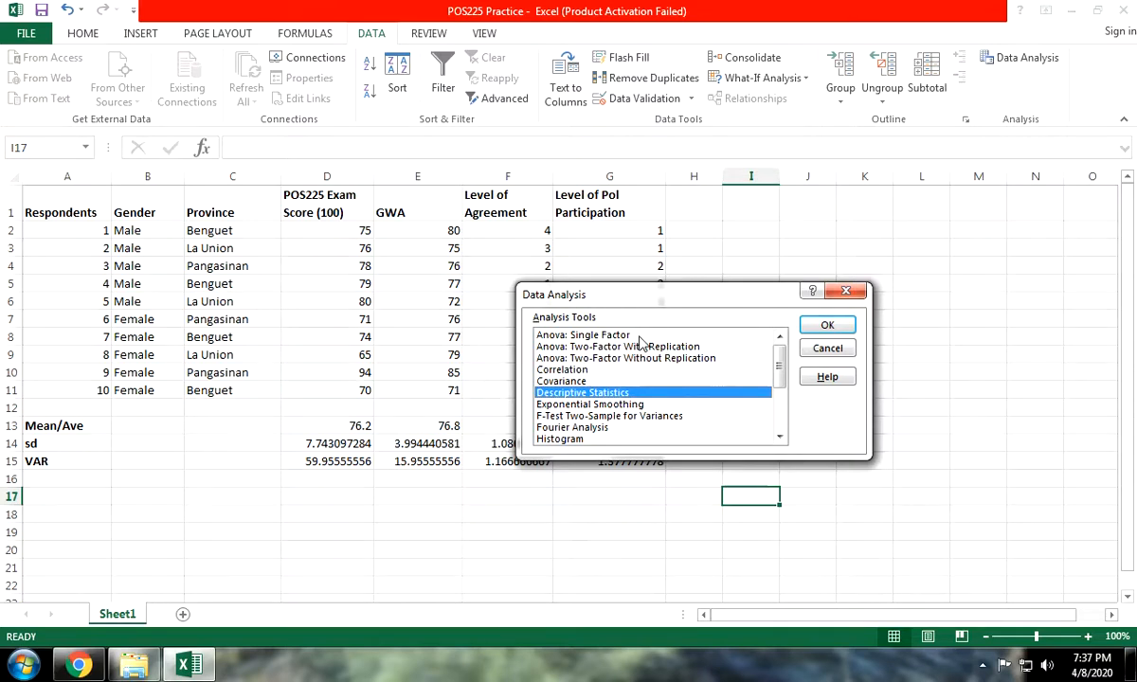
double_click(593, 395)
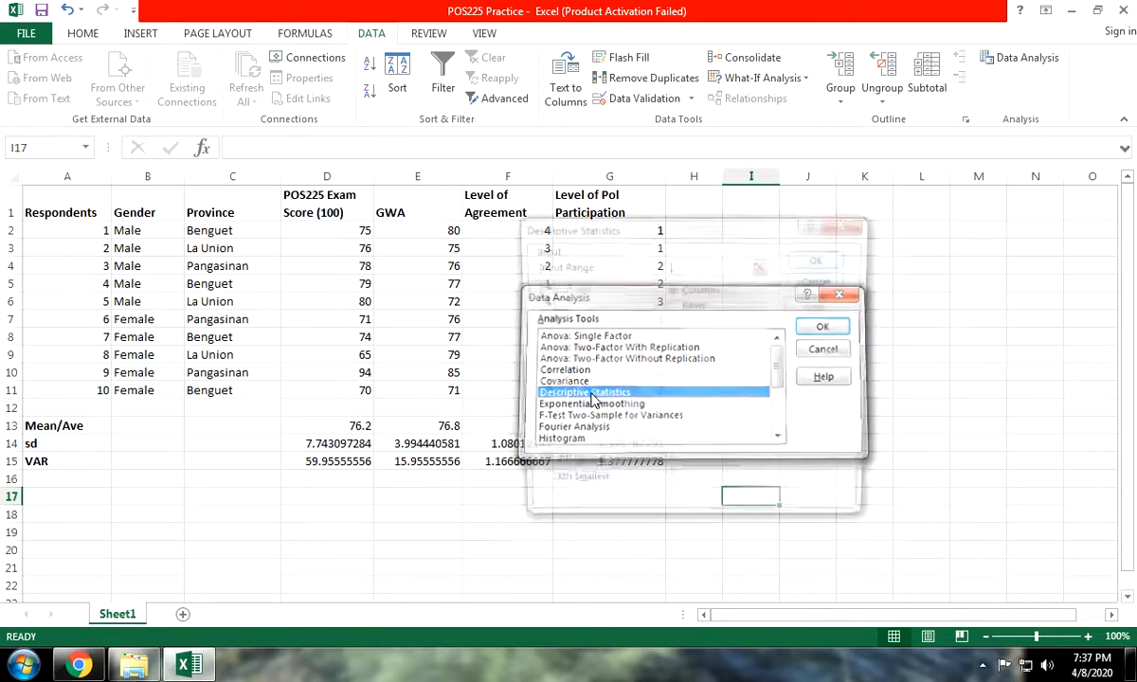
left_click_drag(707, 226, 880, 222)
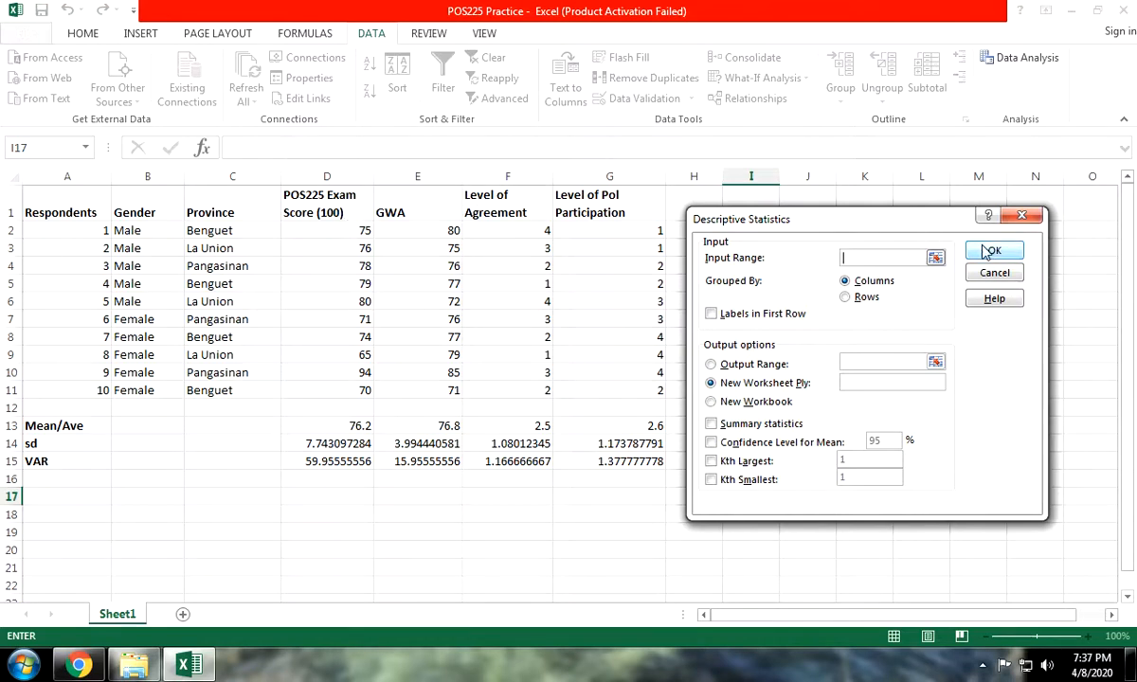
Set the Descriptive Statistics input range to the exam scores in D2:D11 and the output range to B17.
left_click(934, 259)
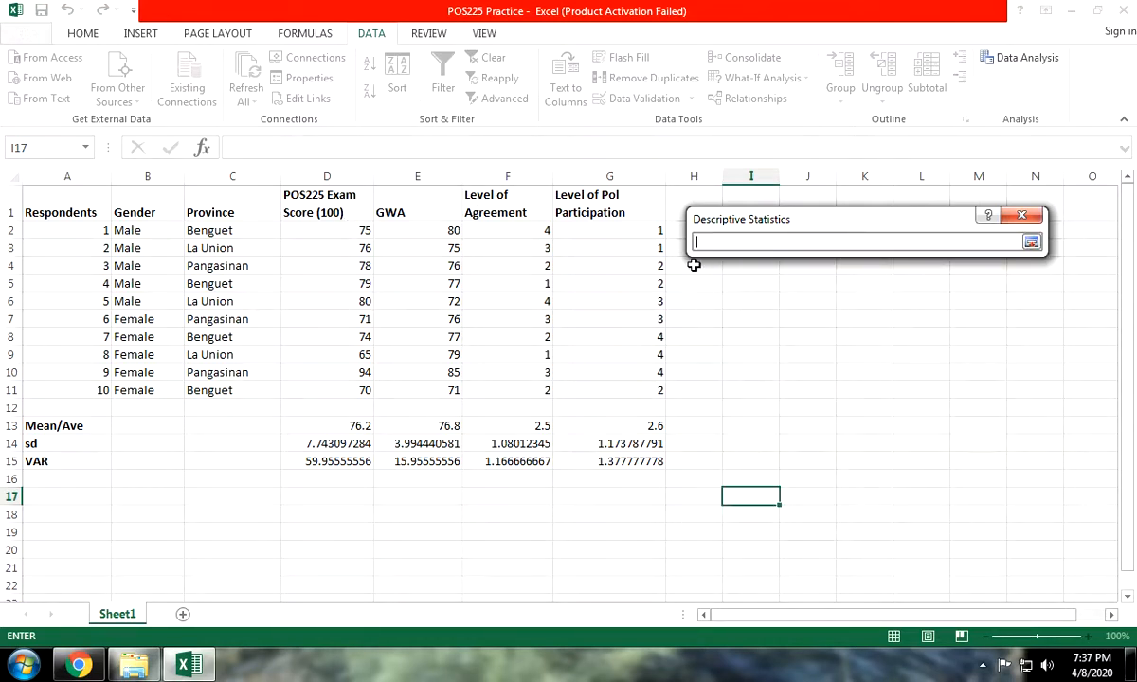
left_click_drag(334, 235, 339, 391)
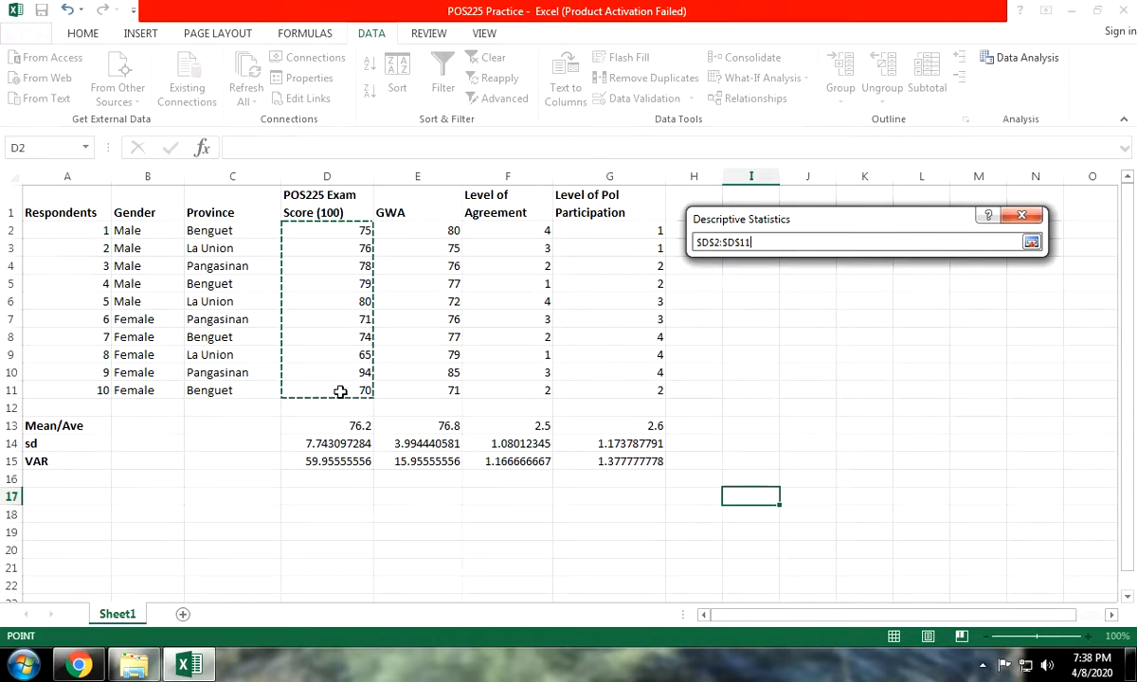
key("Return")
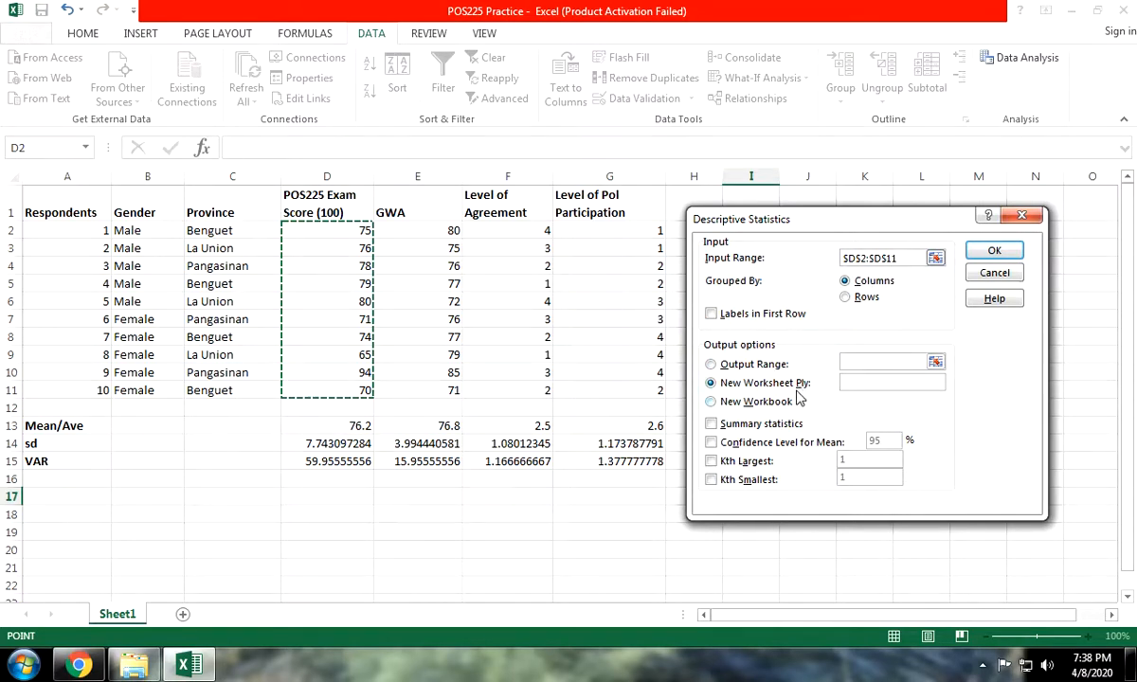
left_click(744, 366)
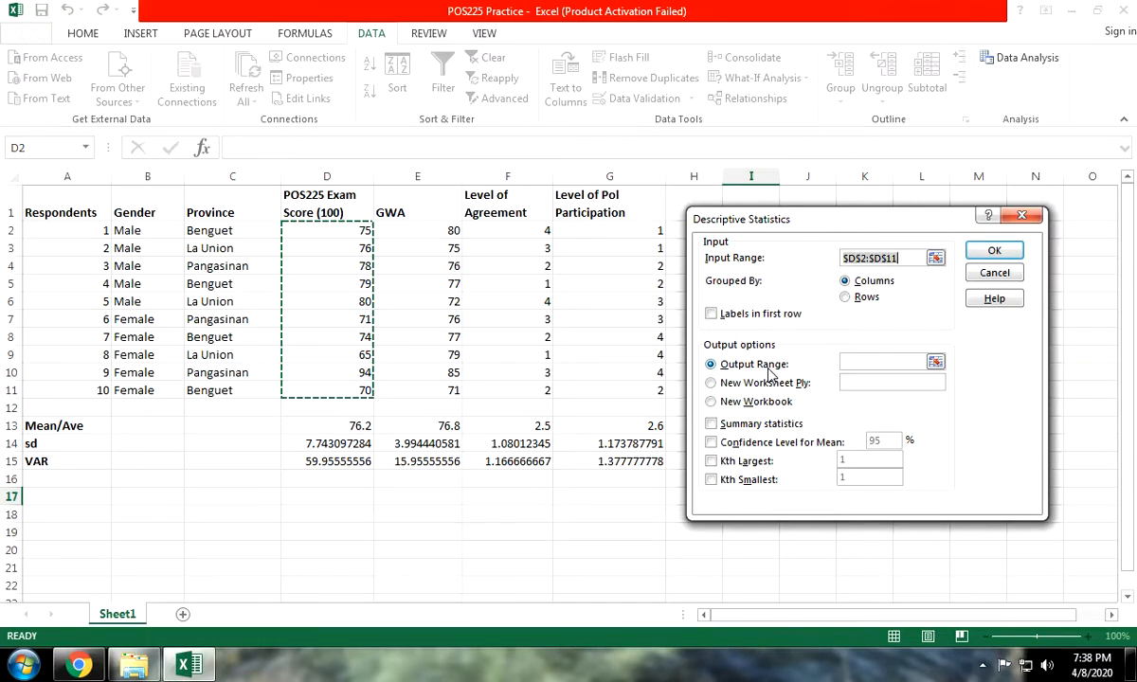
left_click(936, 362)
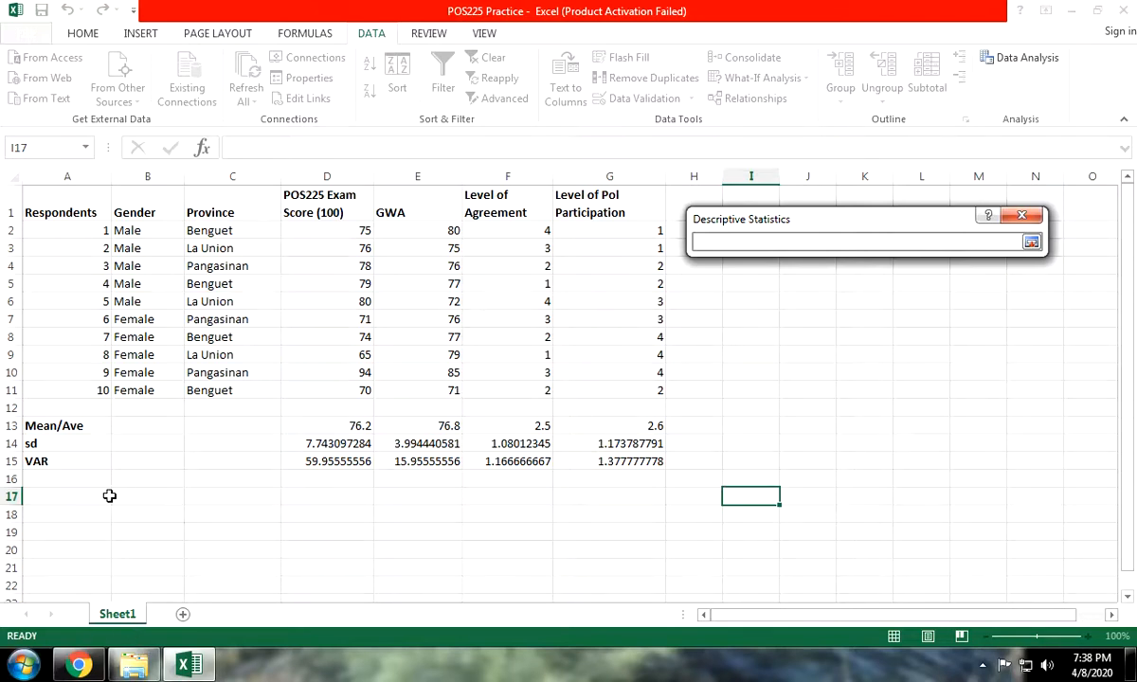
left_click(152, 498)
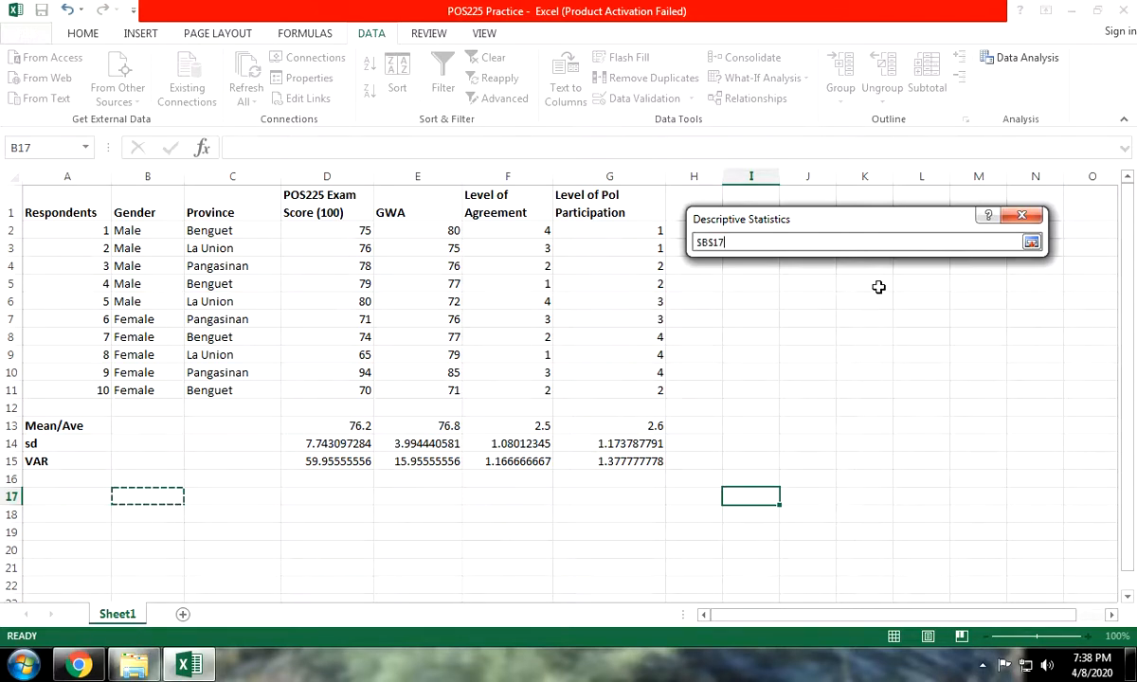
key("Return")
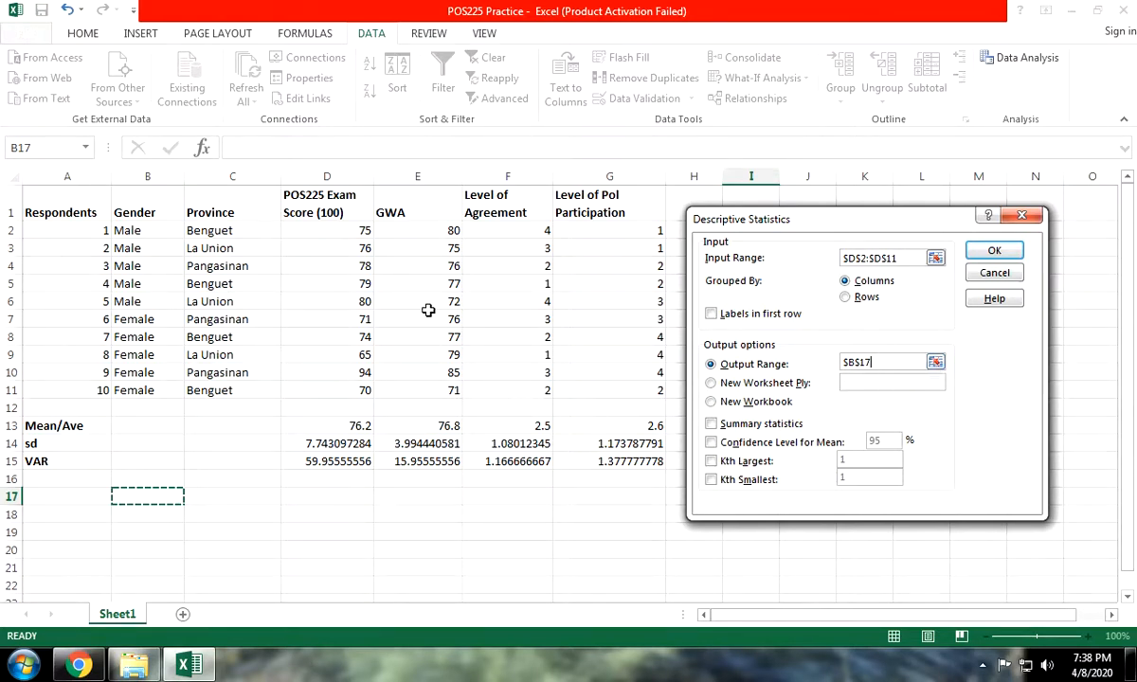
Clear the output range entry and set the output range to cell B18.
left_click(246, 288)
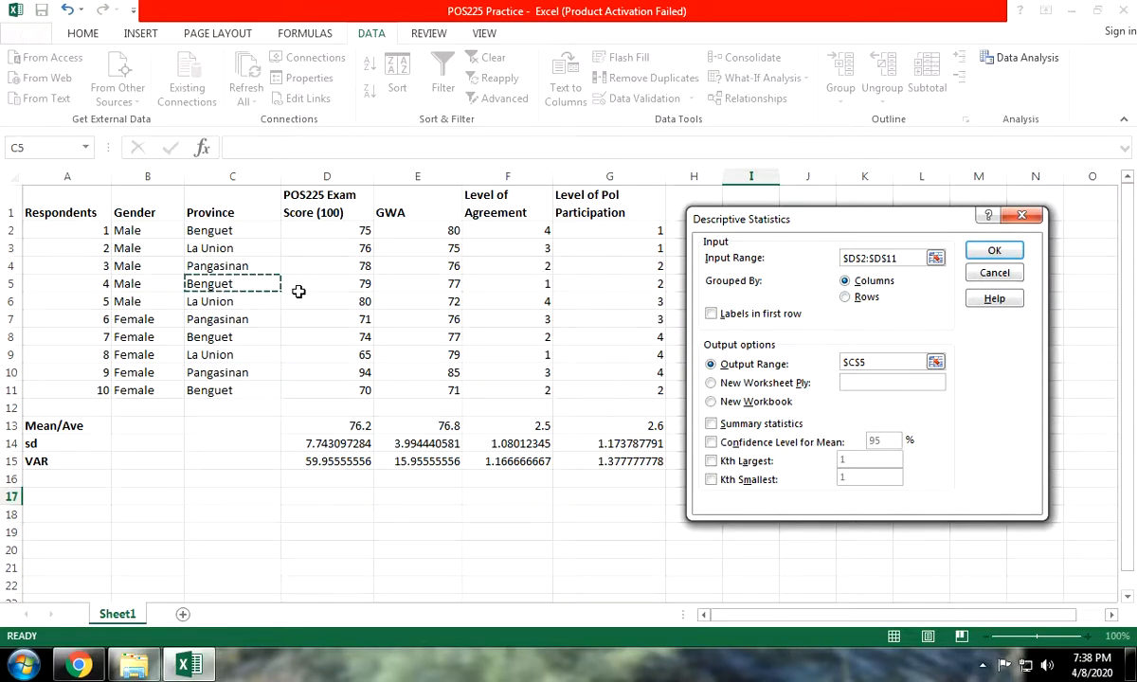
left_click(936, 362)
left_click(174, 512)
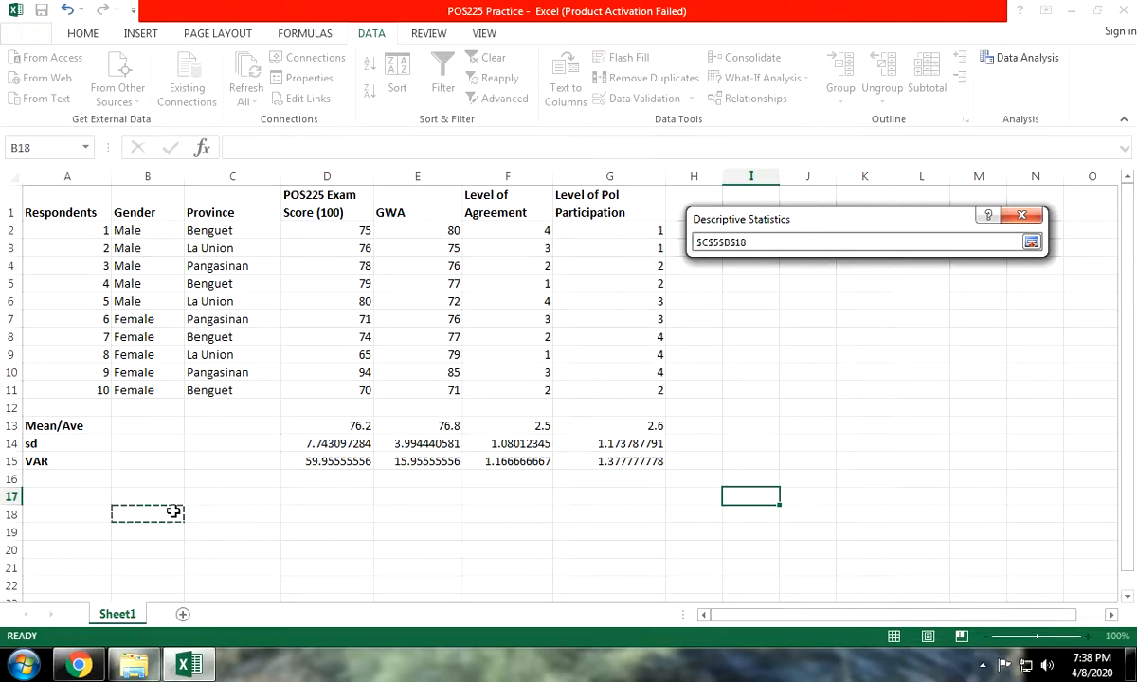
left_click_drag(785, 242, 668, 232)
key("BackSpace")
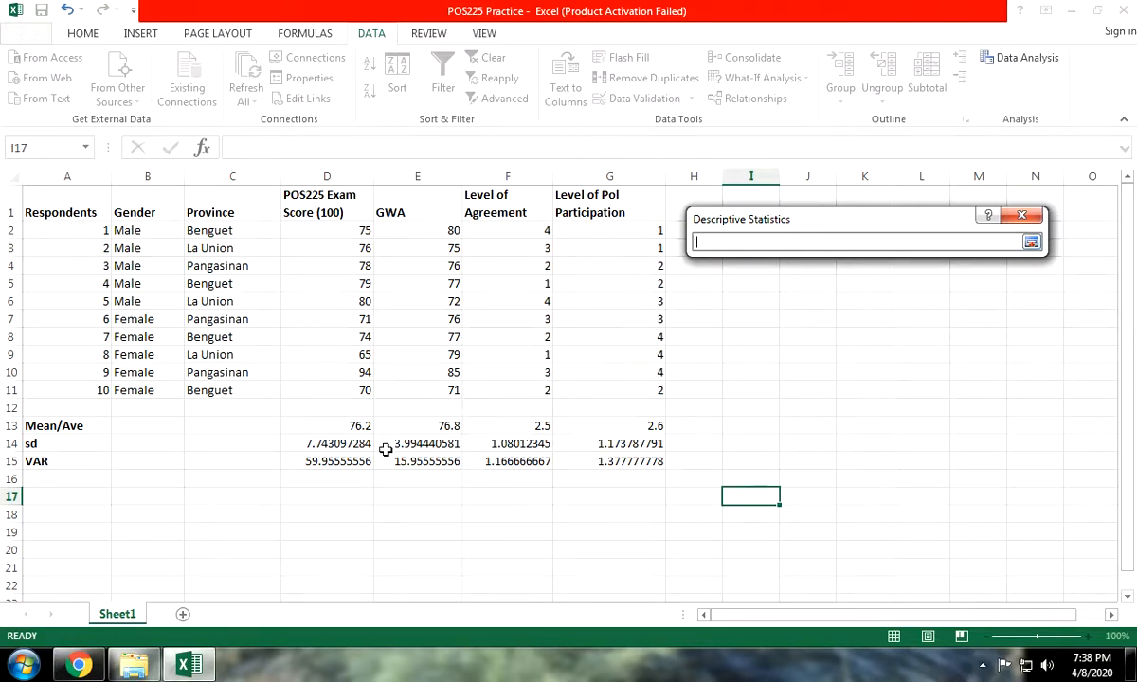
left_click(163, 512)
key("Return")
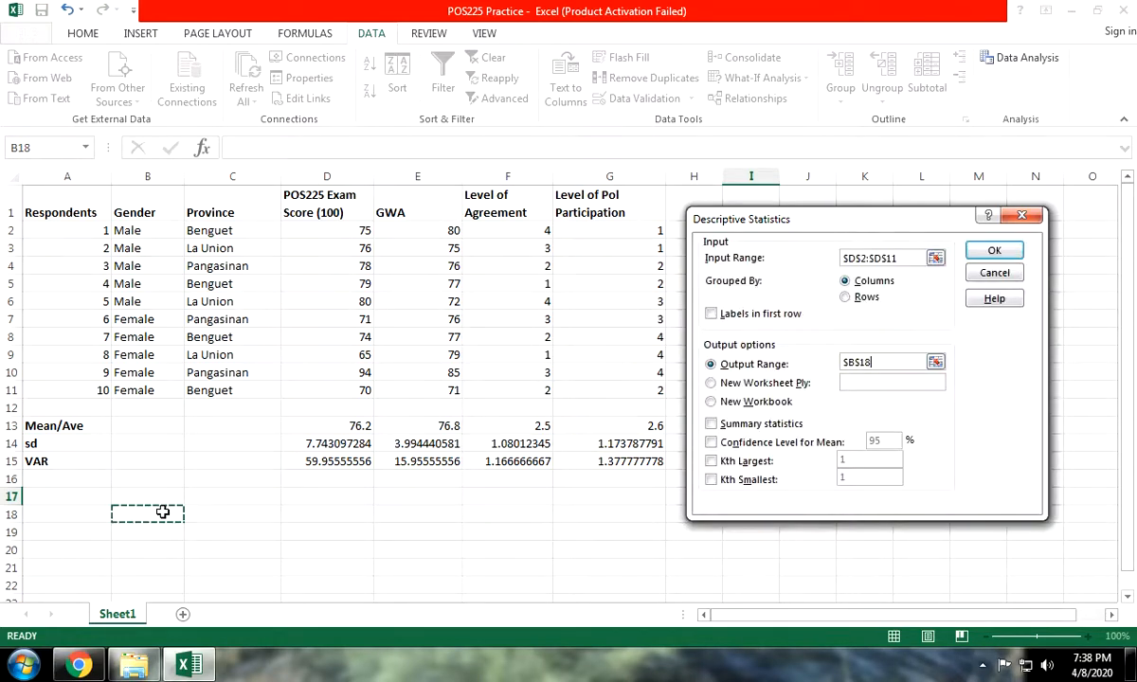
Include summary statistics, the 95% confidence level for the mean, and the 1st largest and smallest values, and generate the output.
left_click(763, 426)
left_click(770, 442)
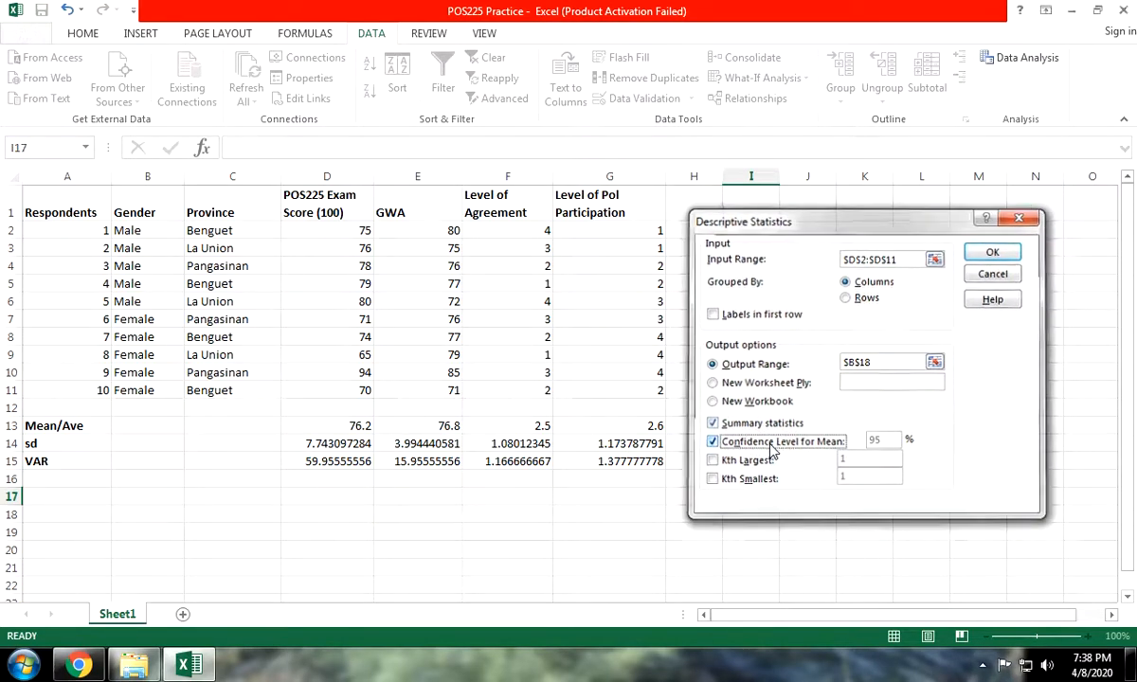
left_click(749, 460)
left_click(753, 478)
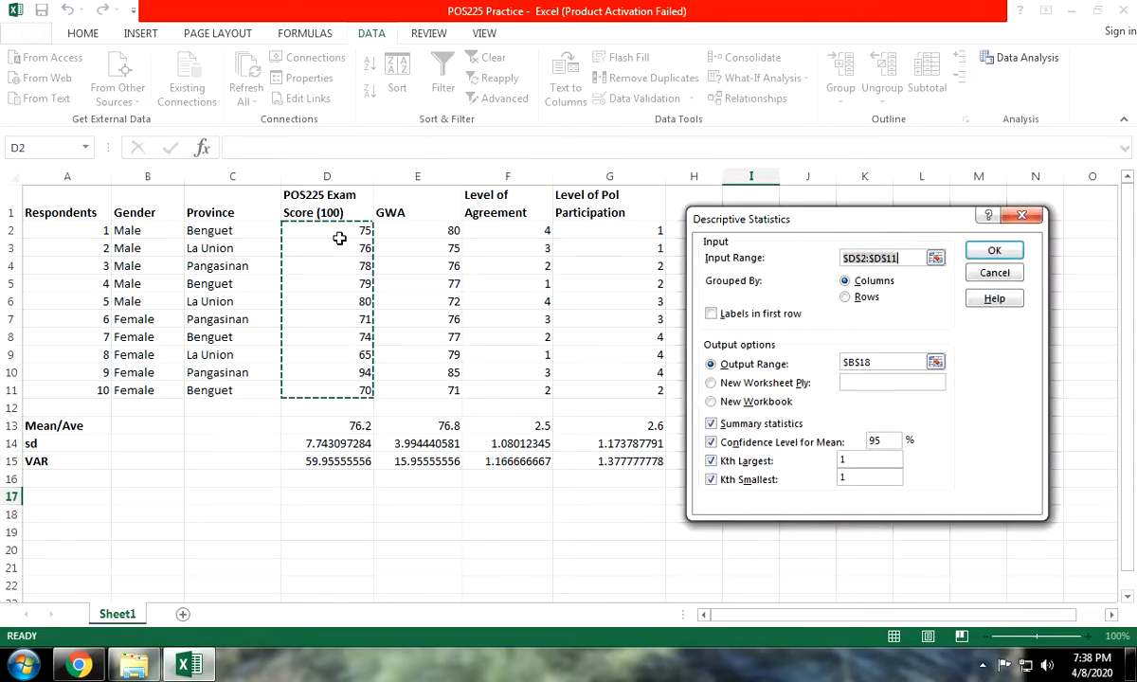
left_click(995, 250)
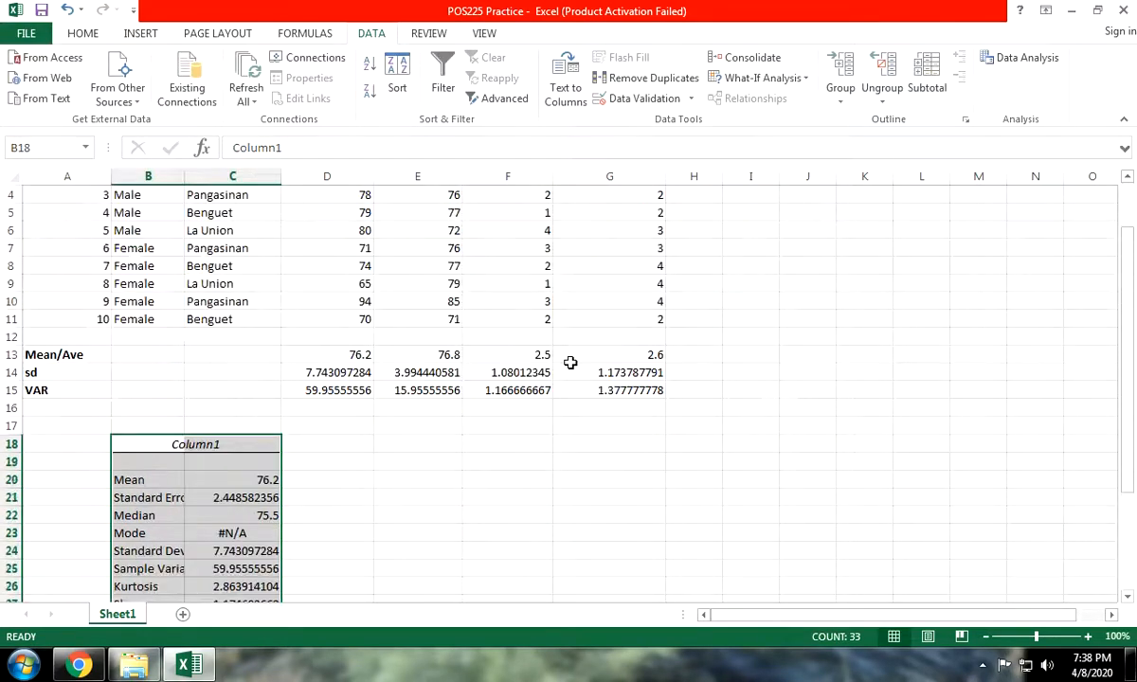
Compare the Mean row of the generated output with the average in D13, and widen column B to fit its labels.
scroll(569, 363, "up", 2)
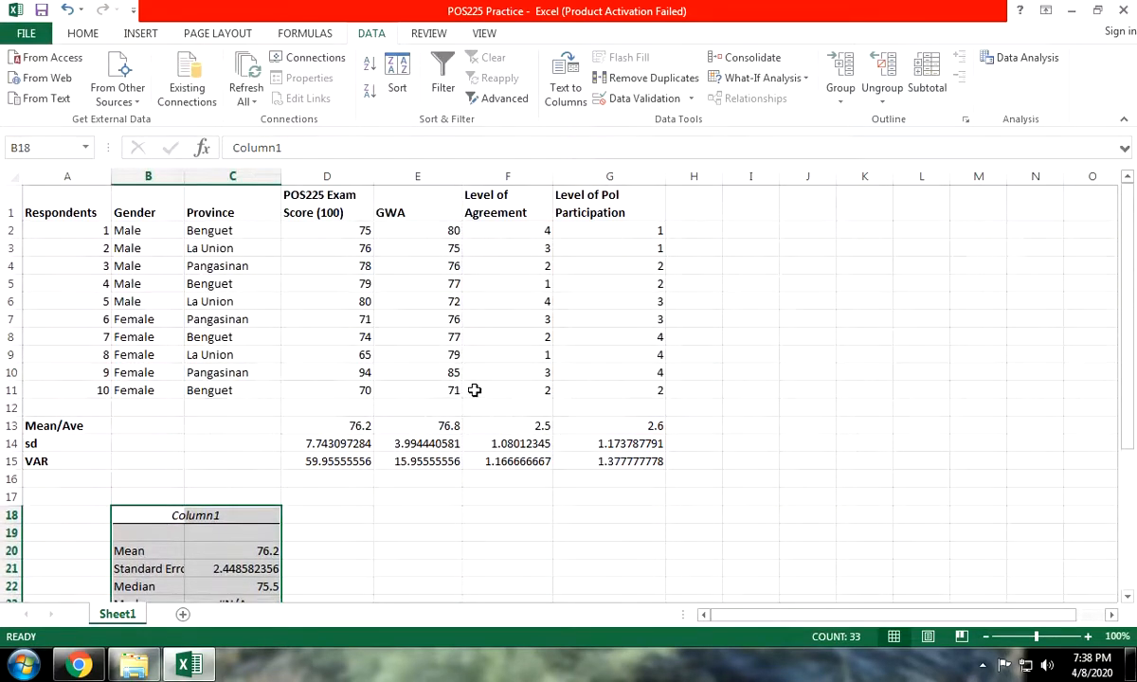
left_click(318, 226)
scroll(300, 295, "down", 2)
scroll(299, 322, "up", 1)
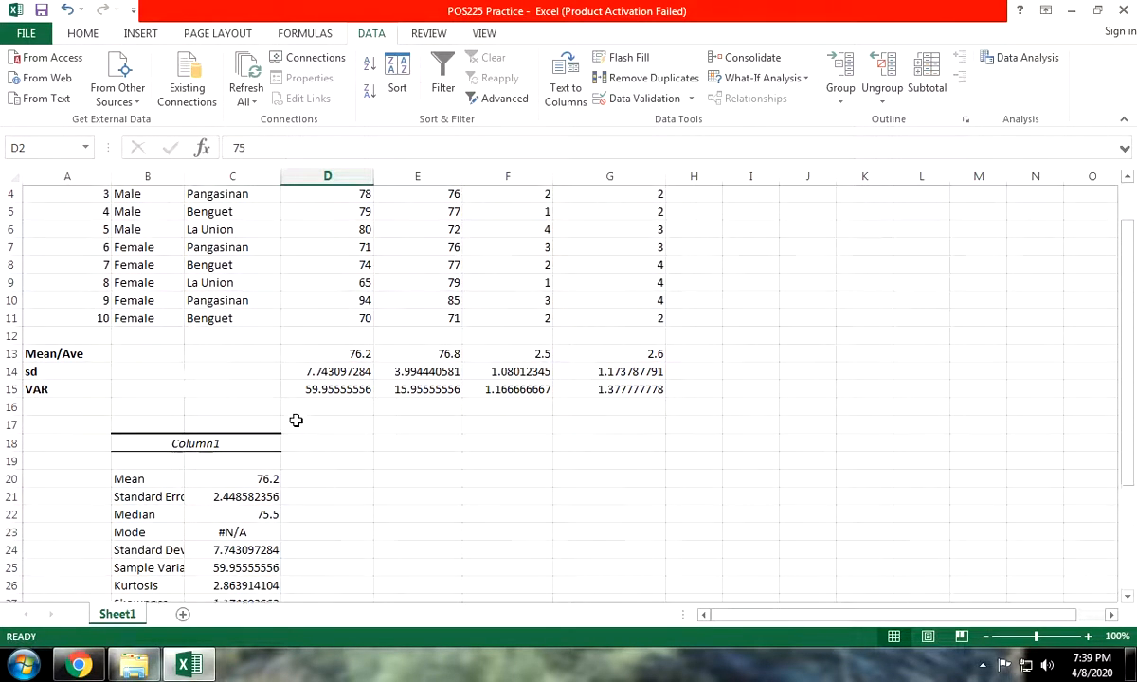
left_click_drag(149, 478, 254, 479)
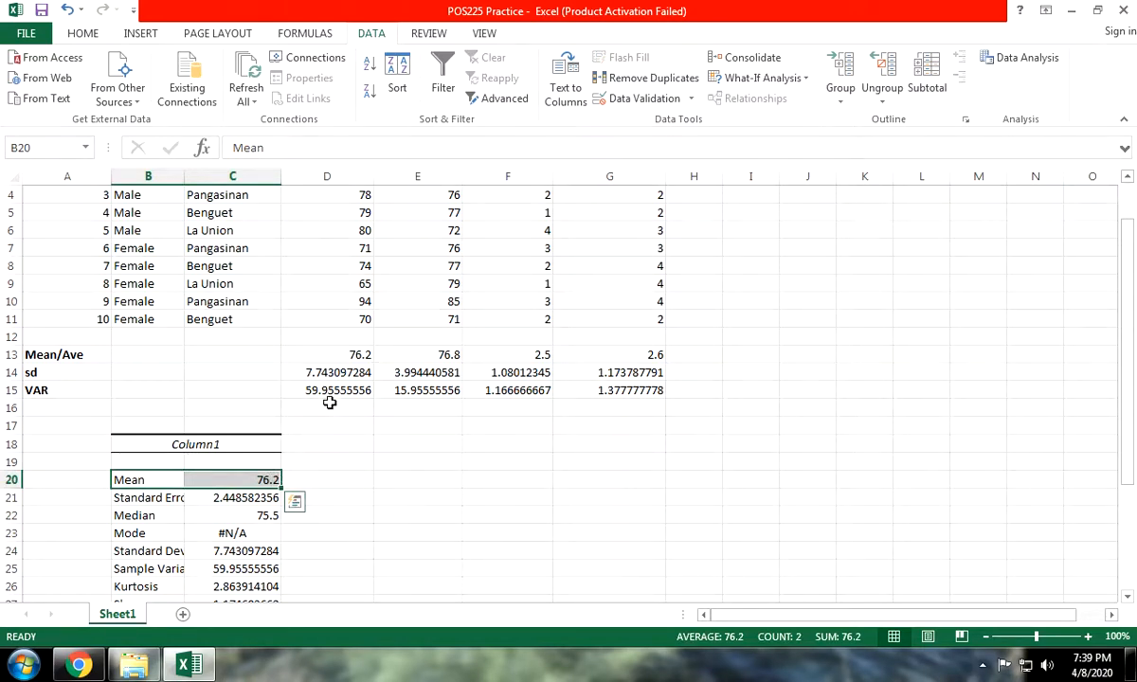
left_click(352, 356)
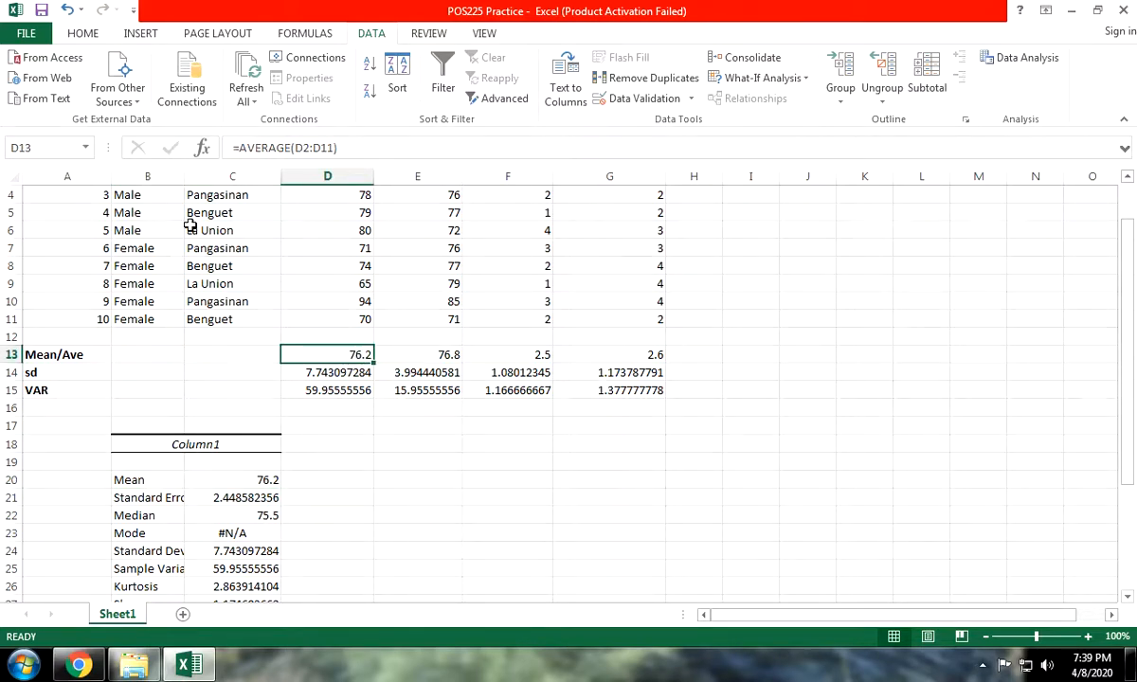
left_click_drag(184, 176, 237, 176)
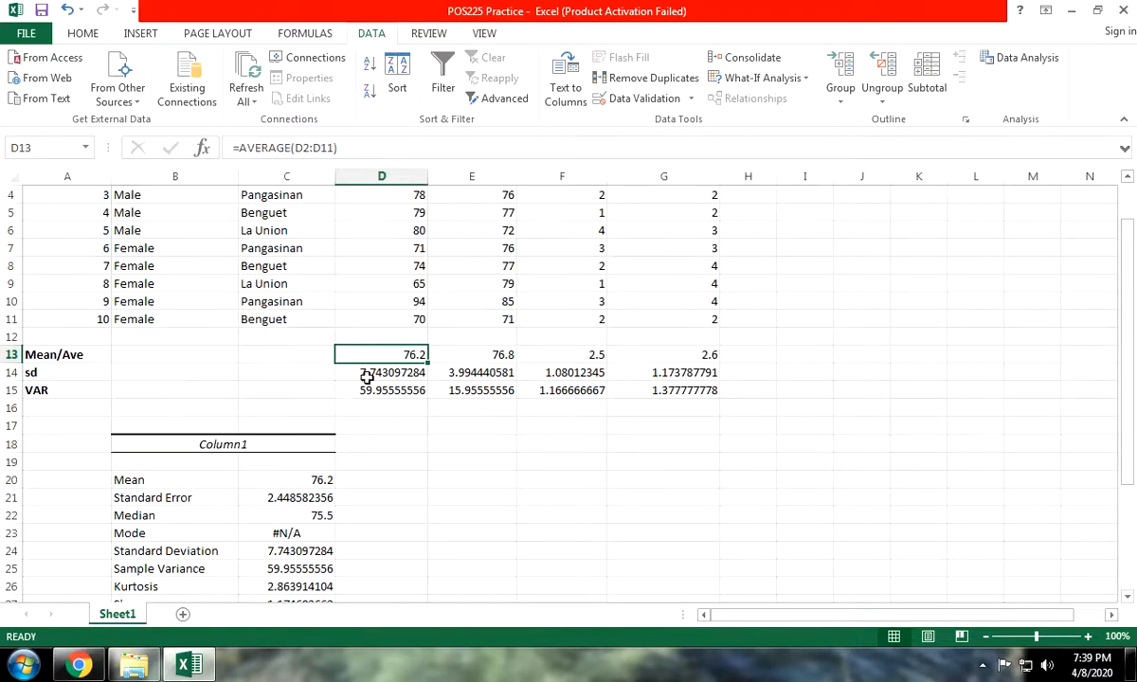
Examine the median, standard deviation and sample variance in the output against the exam scores and statistics above.
scroll(313, 445, "down", 1)
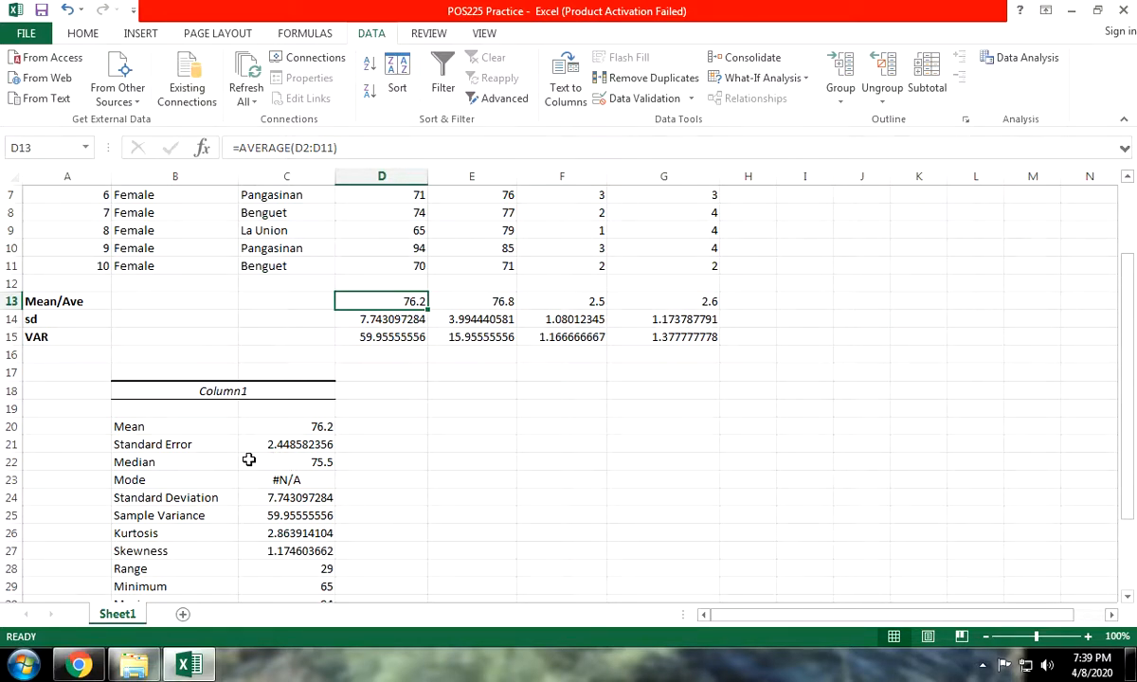
left_click(302, 462)
scroll(389, 375, "up", 2)
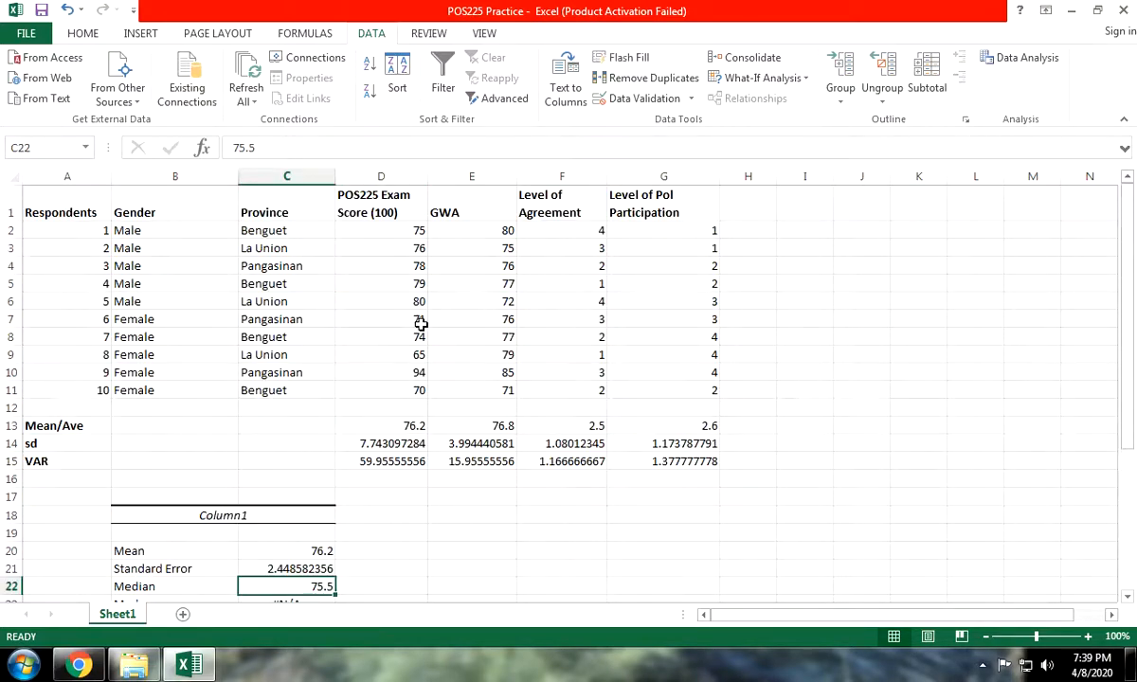
scroll(398, 379, "down", 2)
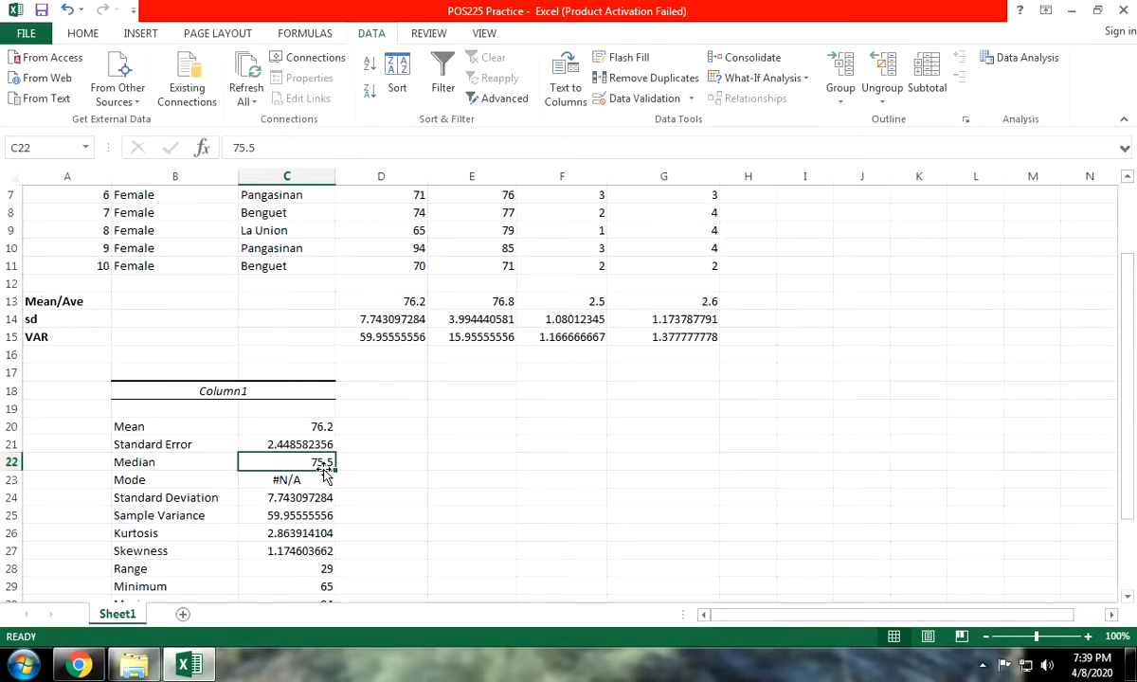
scroll(268, 482, "up", 2)
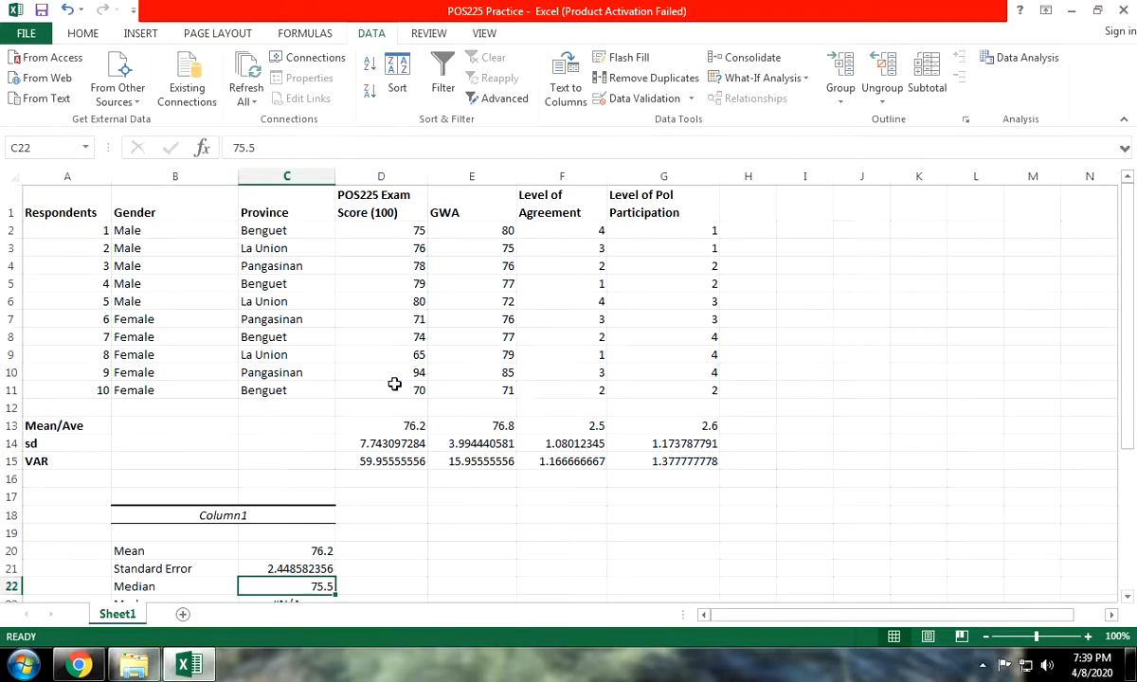
scroll(395, 379, "down", 1)
scroll(393, 391, "down", 1)
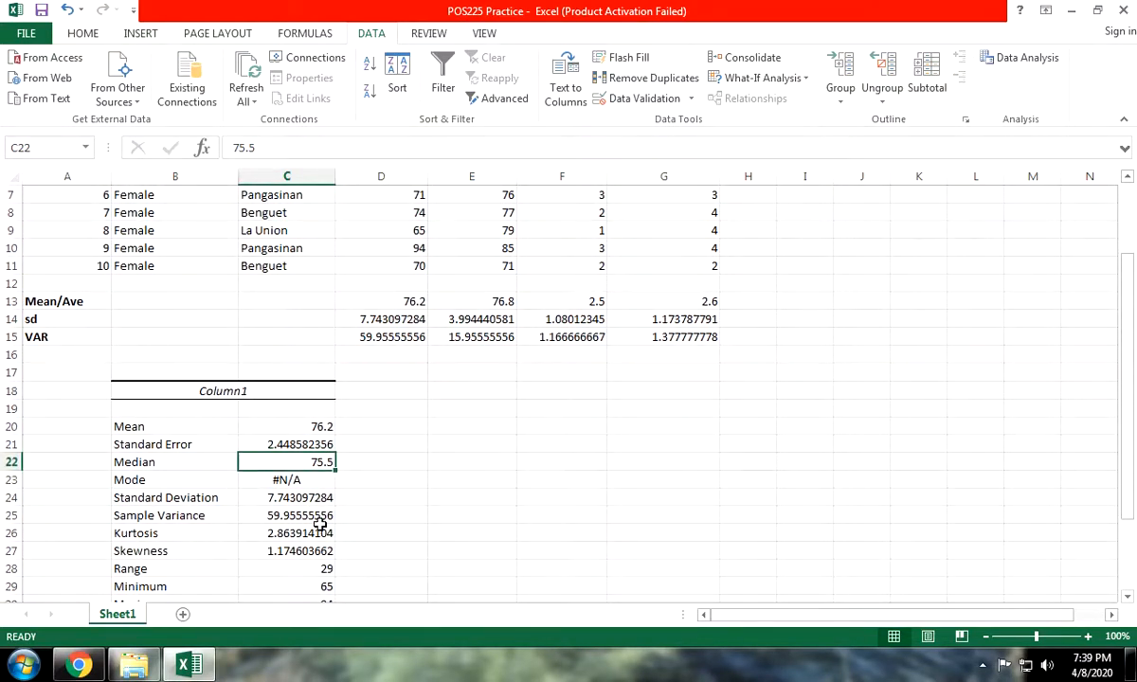
left_click(286, 498)
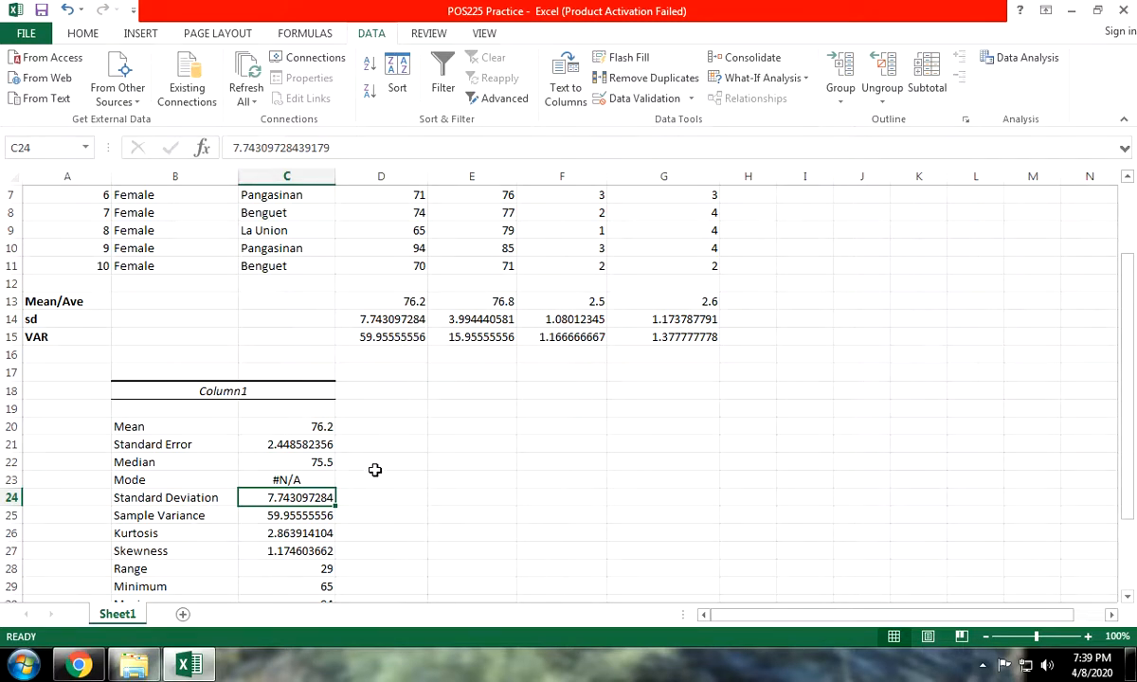
left_click(279, 516)
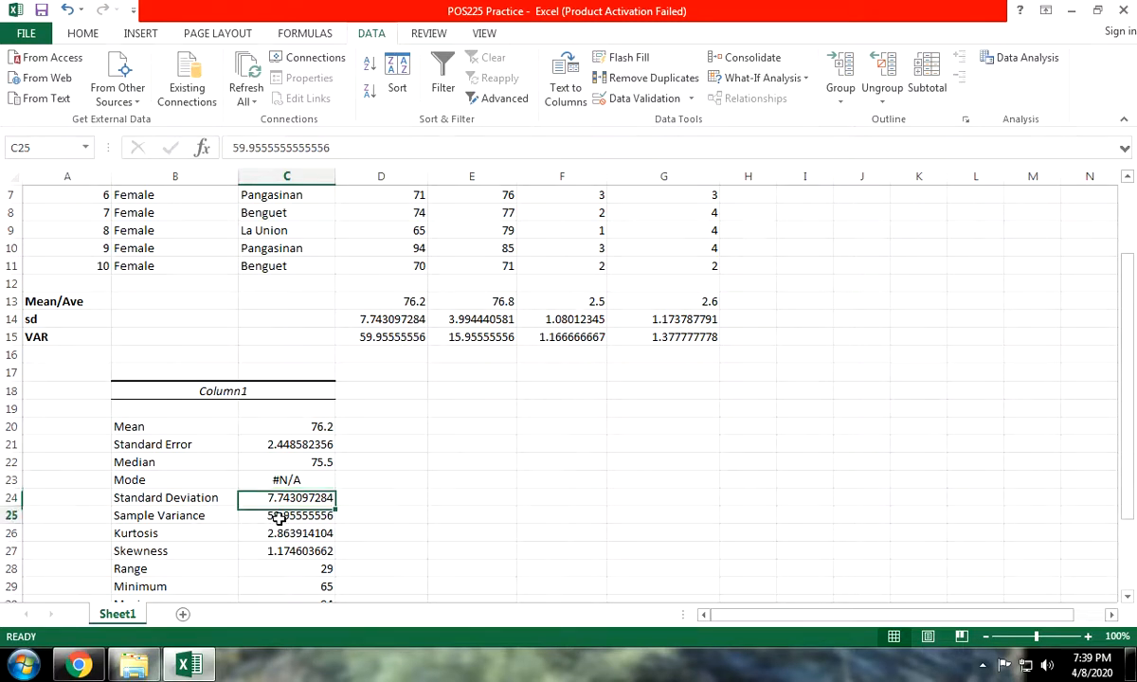
Compare the sample variance in the output with the exam score variance formula in D15.
left_click(370, 350)
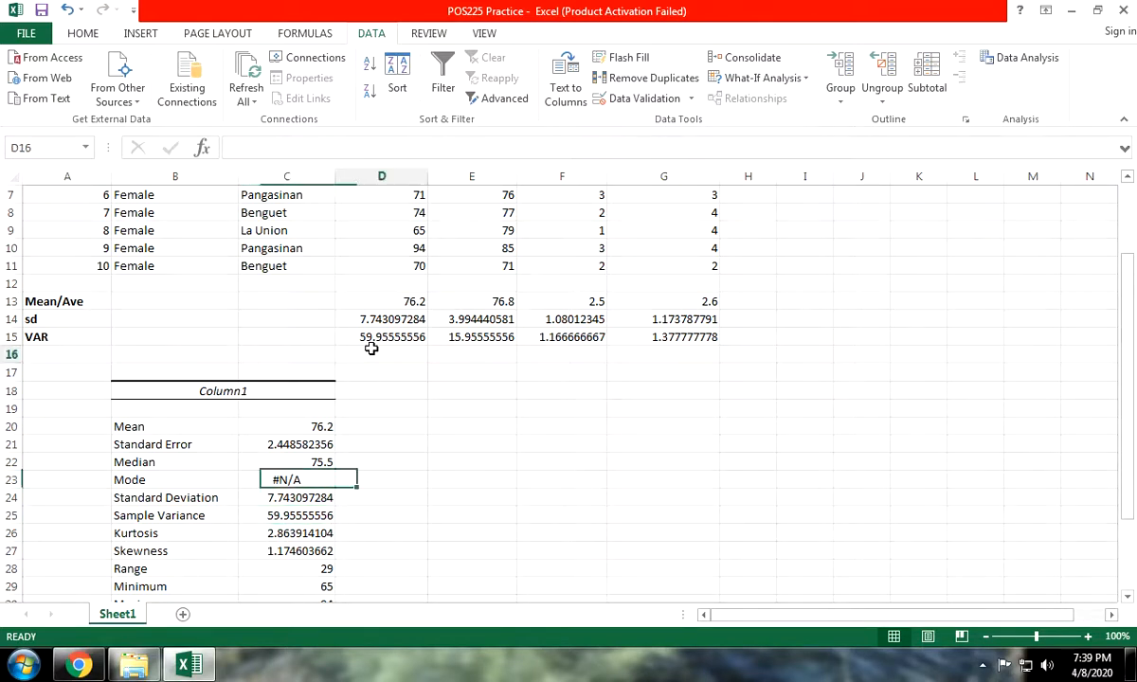
left_click(371, 339)
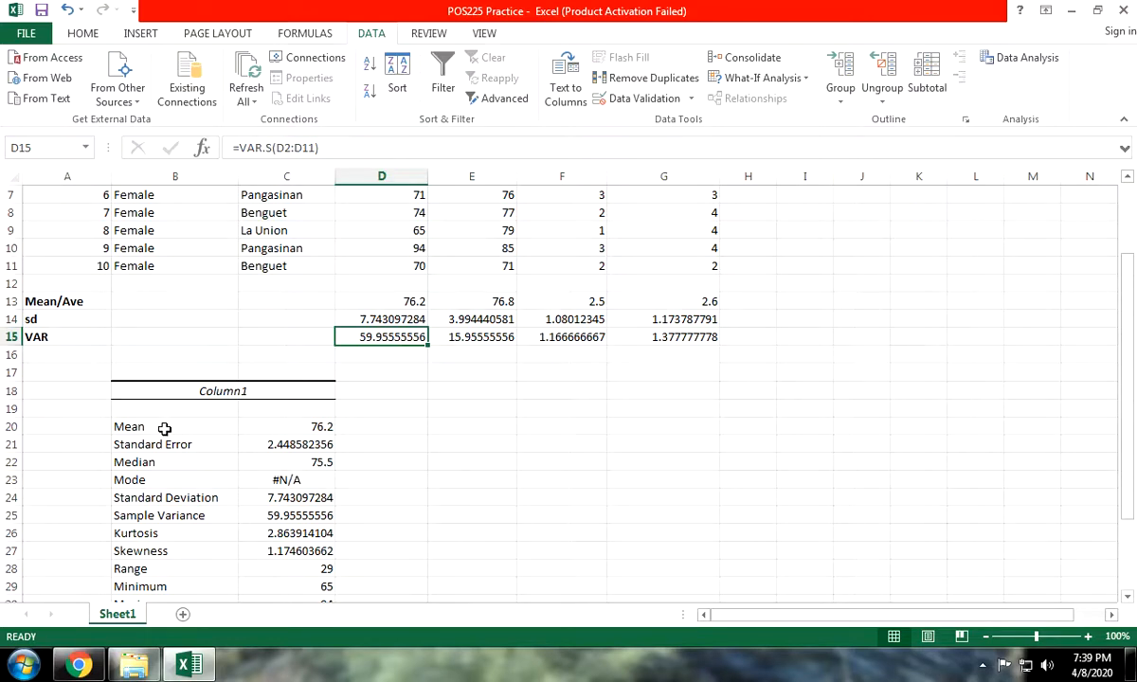
scroll(194, 402, "down", 2)
scroll(180, 406, "up", 1)
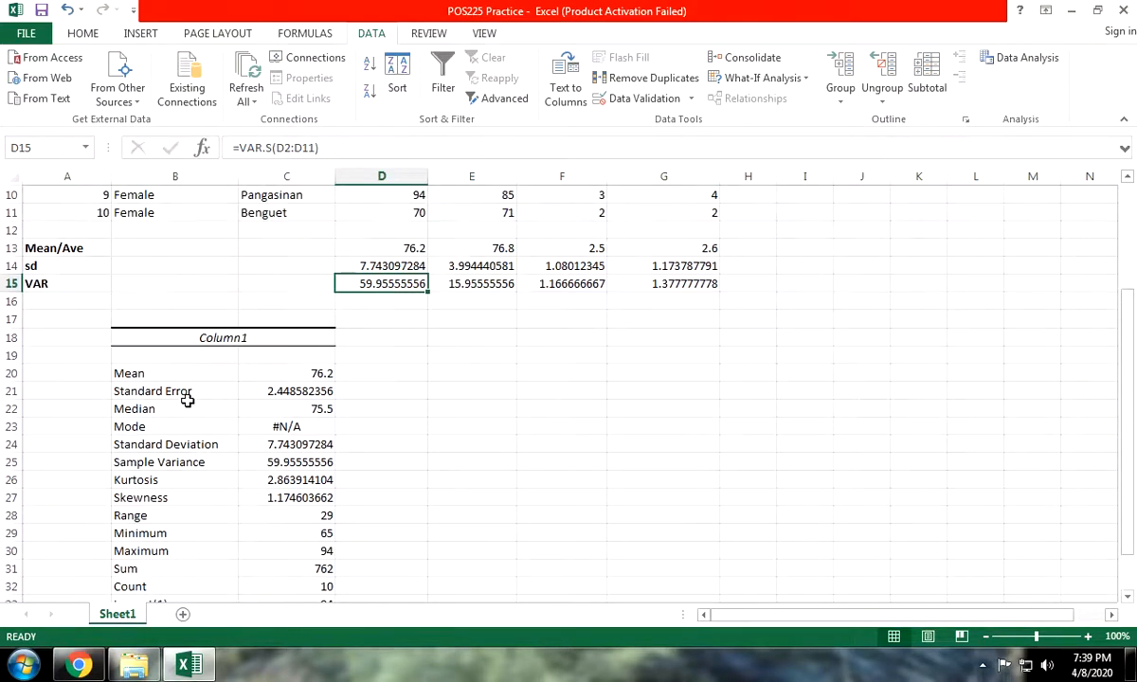
Enter the calculation =-3 - 3 in cell D26, beside the Kurtosis value.
left_click(312, 480)
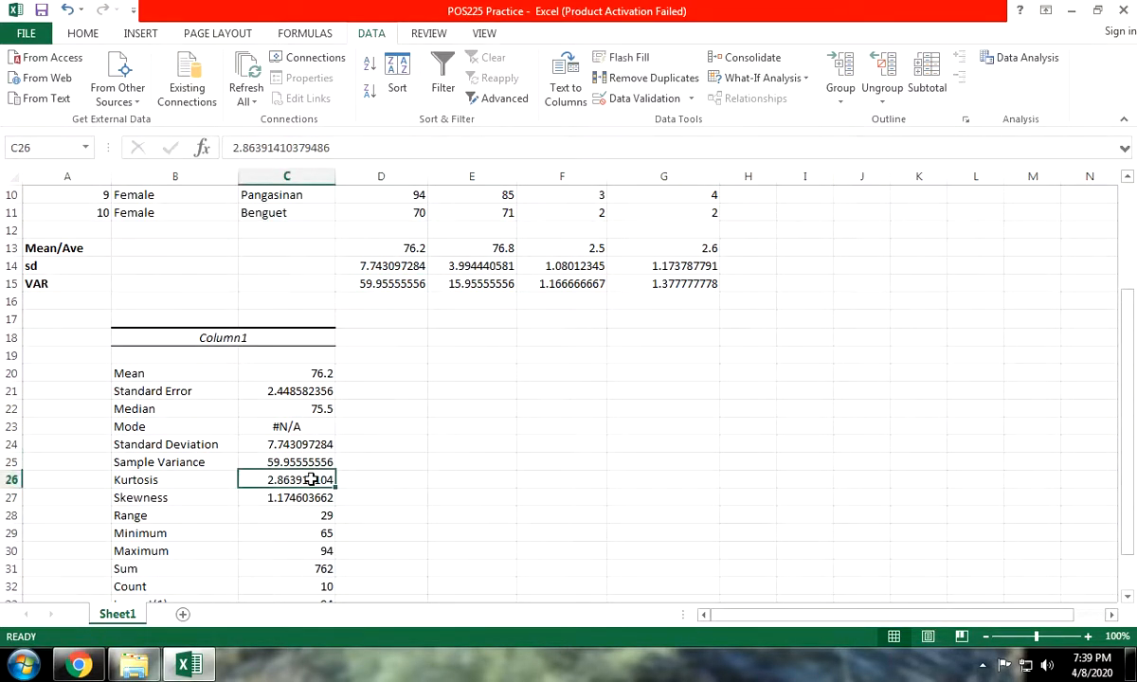
left_click(371, 479)
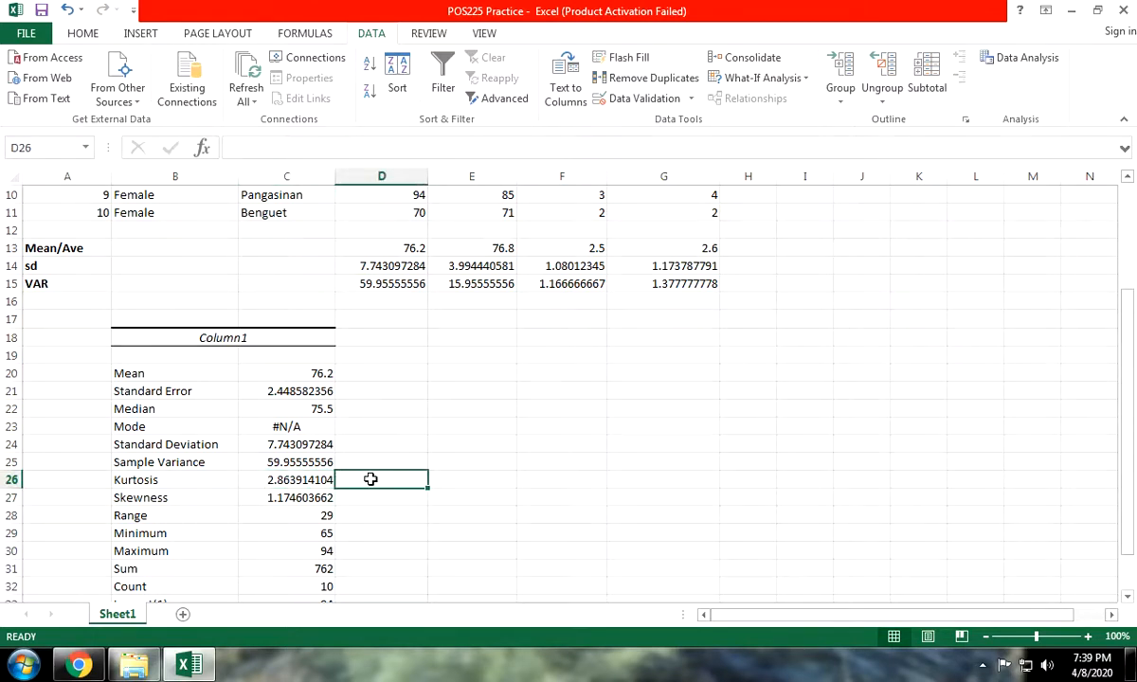
type("3")
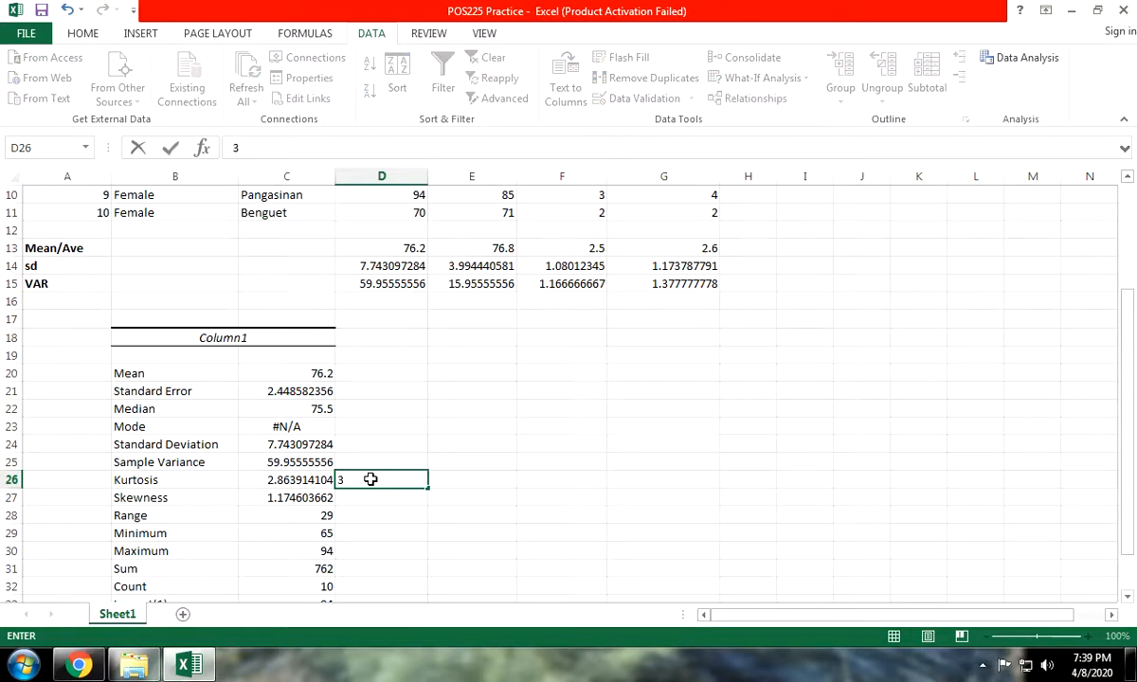
key("BackSpace")
type("-6")
key("Tab")
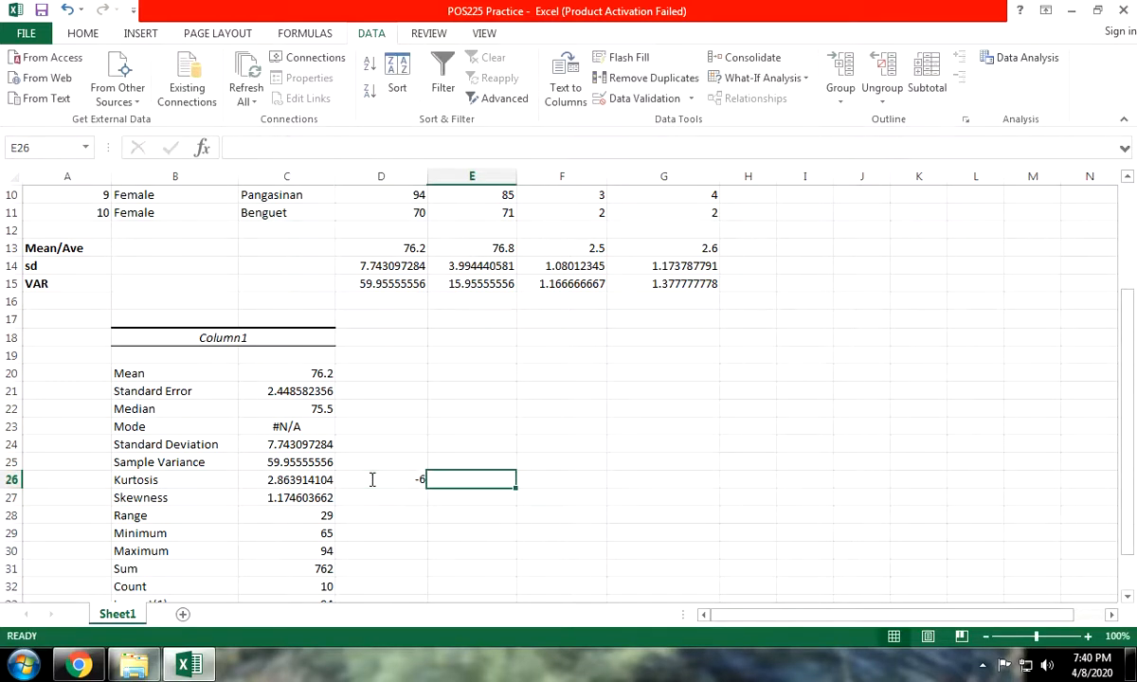
Review the formula in D26 and the Kurtosis row against the exam scores in column D.
double_click(386, 481)
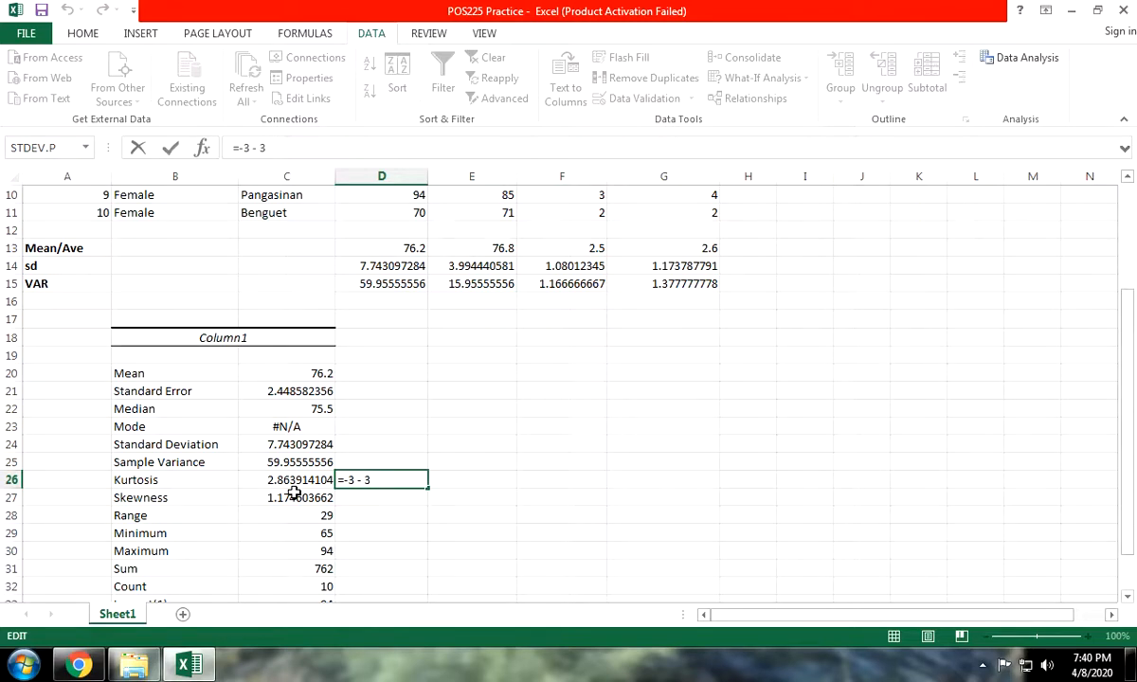
scroll(295, 493, "up", 3)
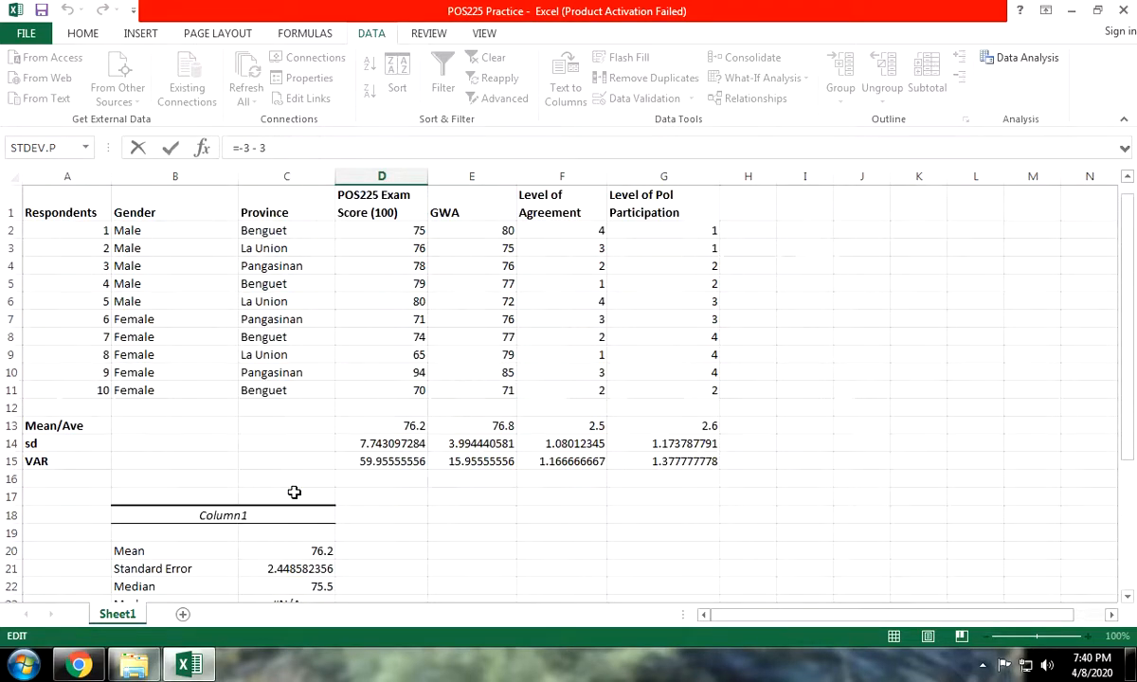
left_click(393, 304)
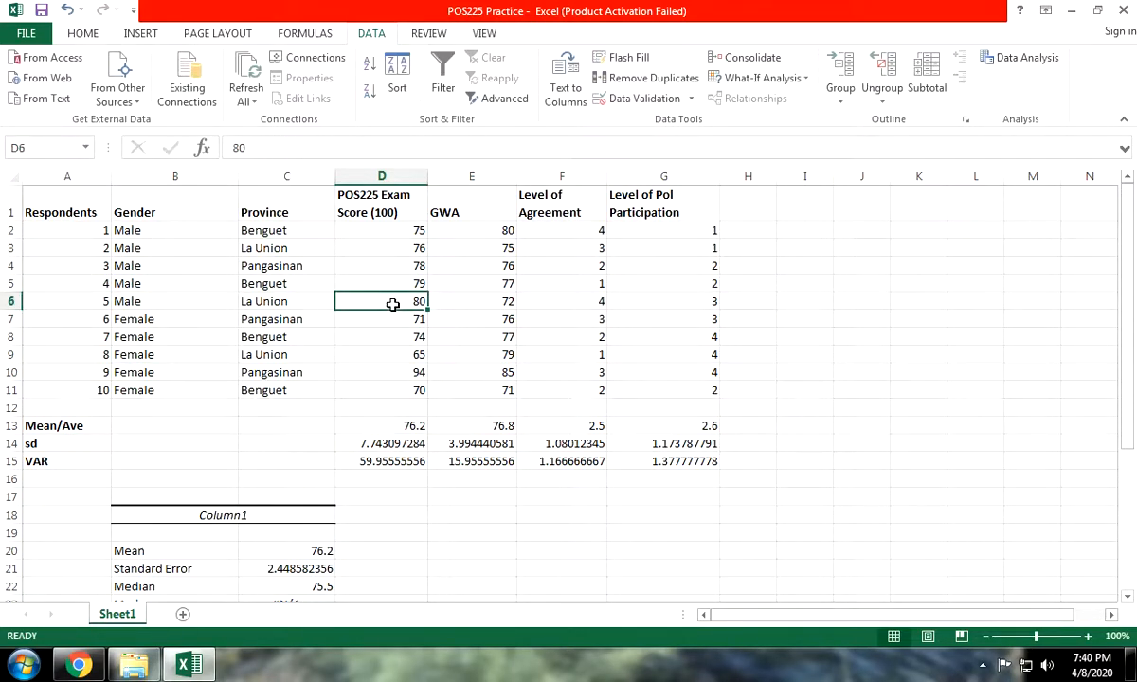
scroll(384, 301, "down", 2)
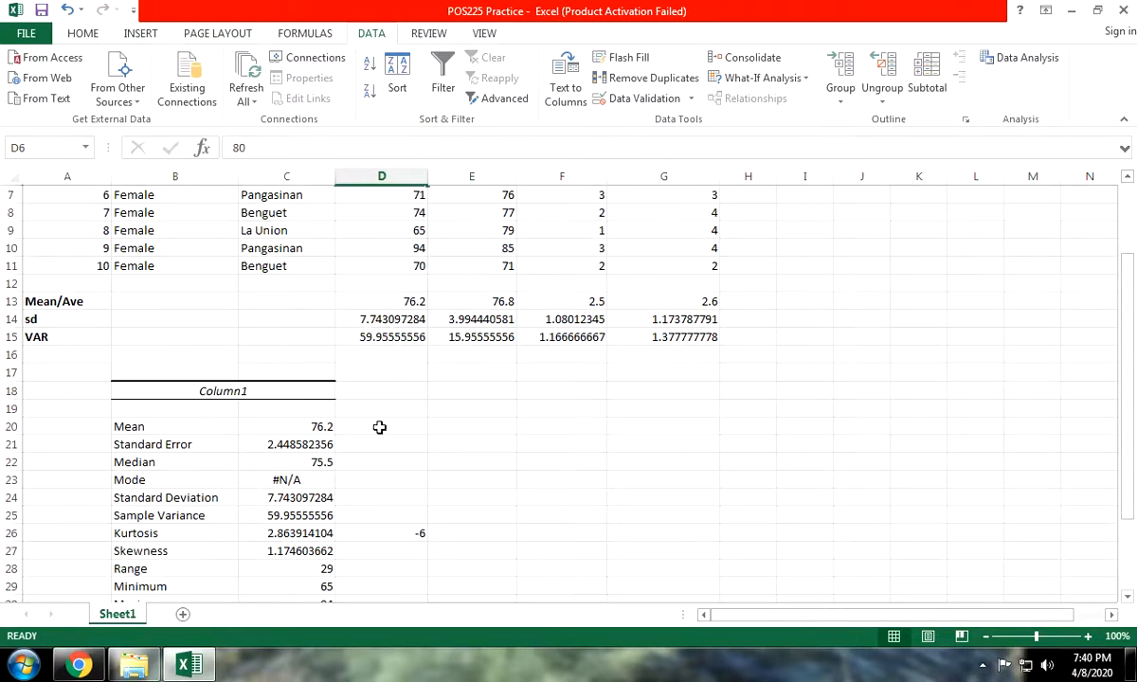
scroll(381, 474, "down", 1)
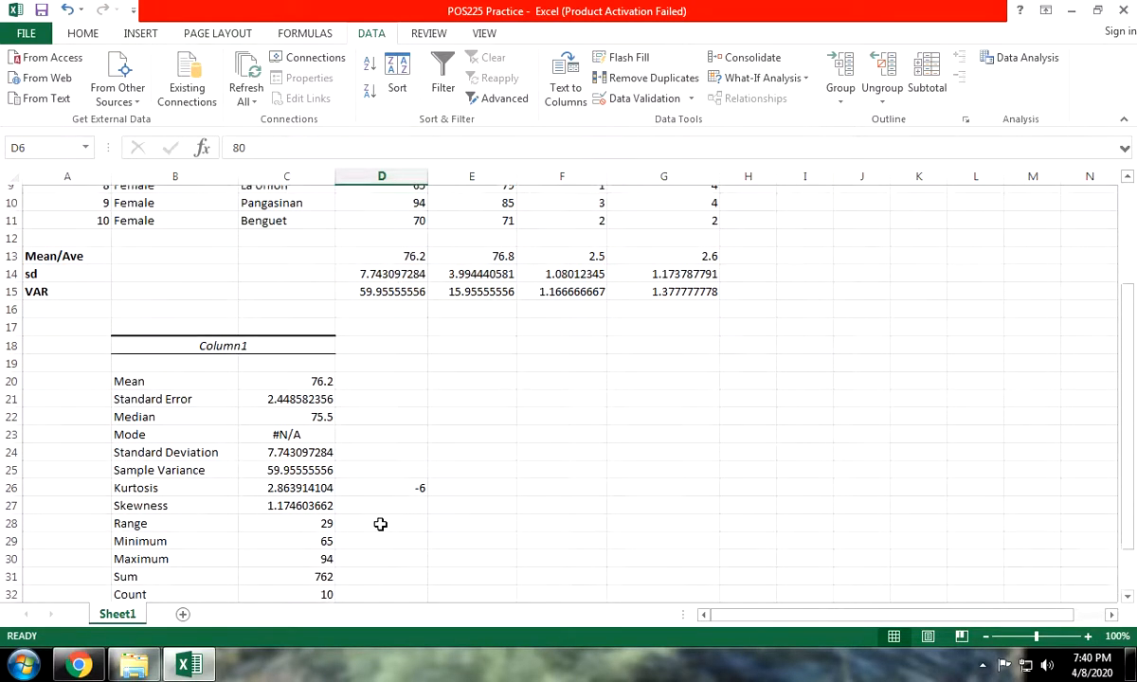
left_click(401, 477)
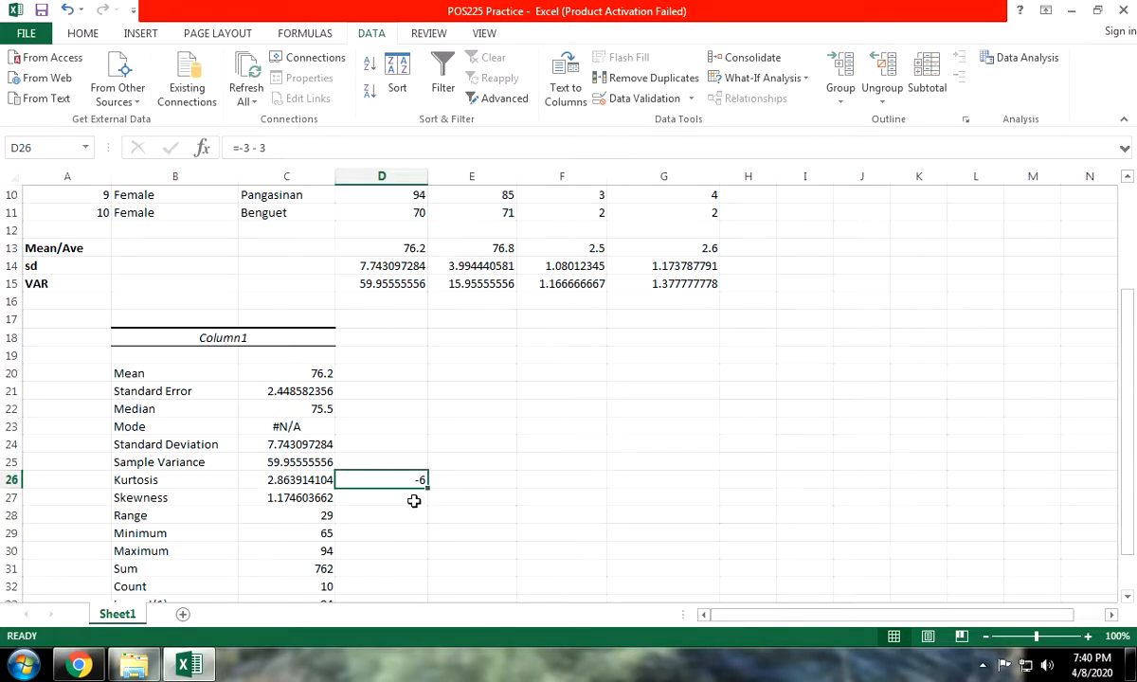
Examine the Skewness label and value in B27:C27 alongside the kurtosis calculation in D26.
left_click(412, 497)
scroll(403, 498, "down", 1)
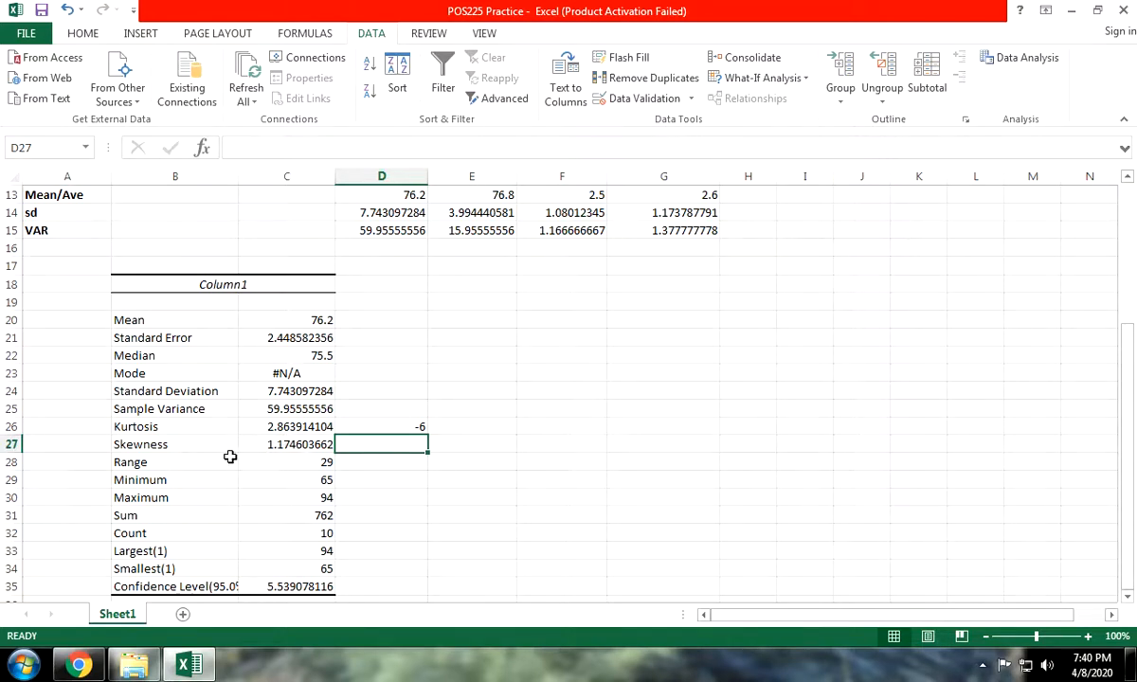
left_click_drag(189, 445, 265, 445)
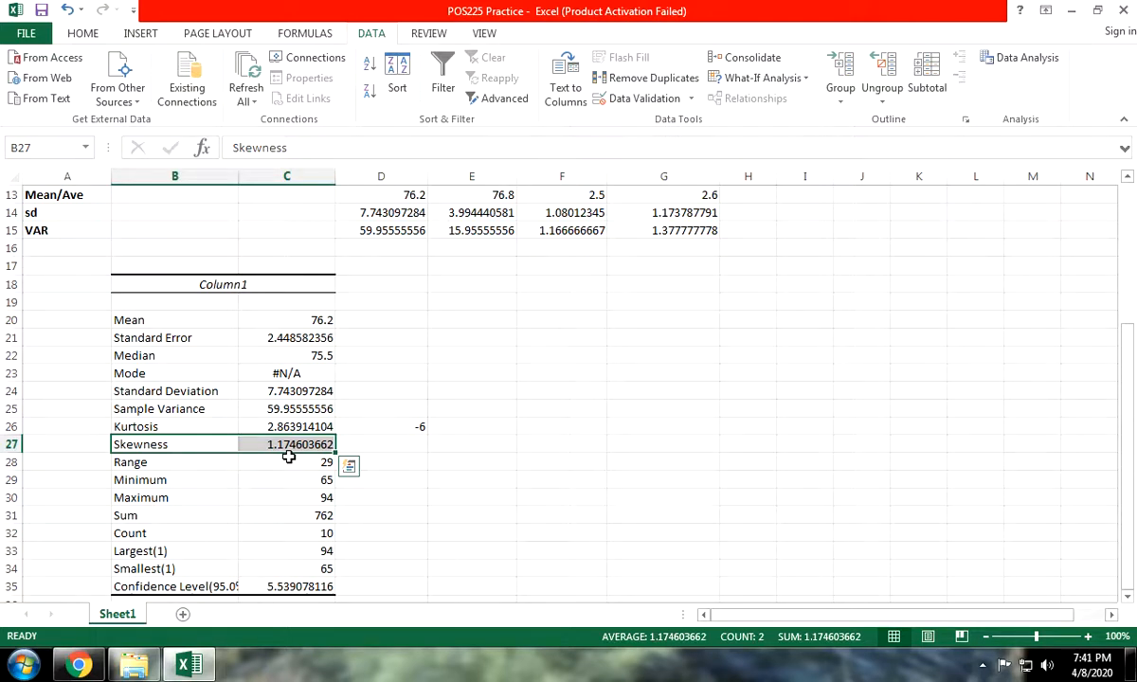
left_click(394, 427)
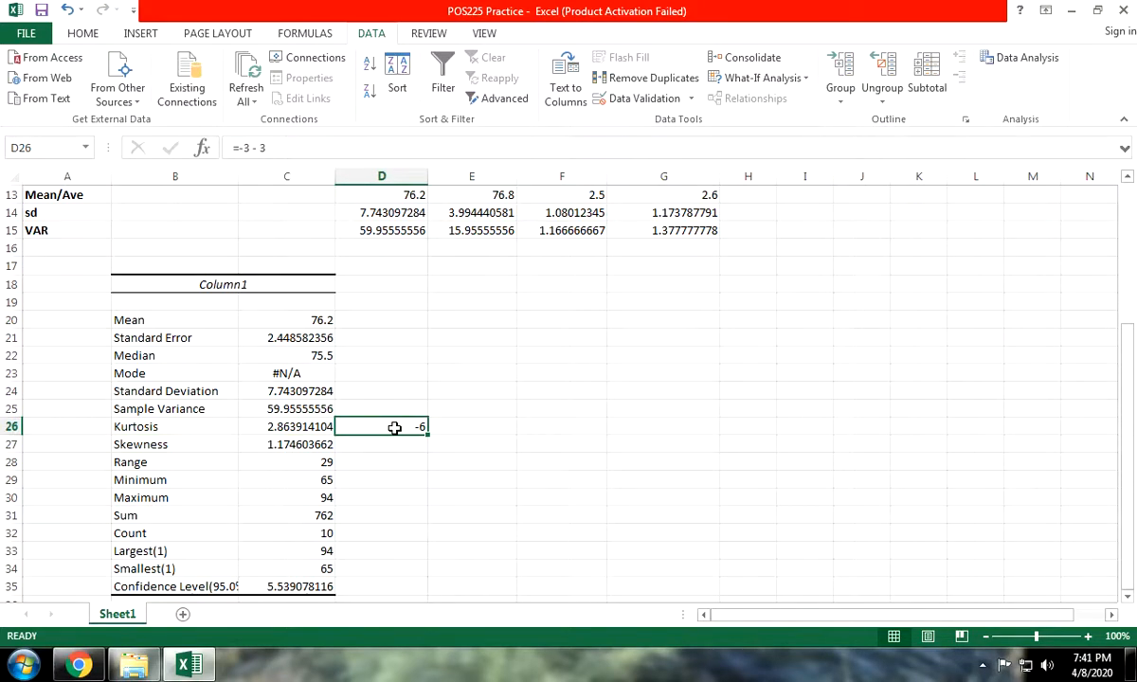
Examine the range, minimum and maximum in the output against the exam scores in column D.
left_click(332, 463)
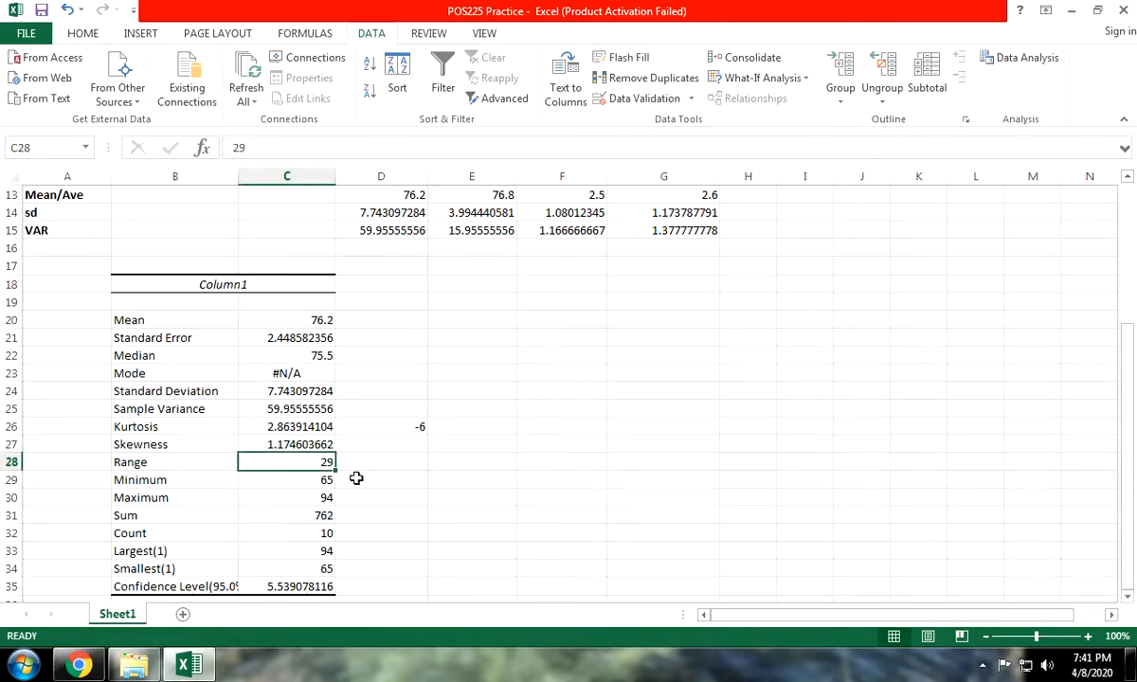
scroll(349, 469, "up", 4)
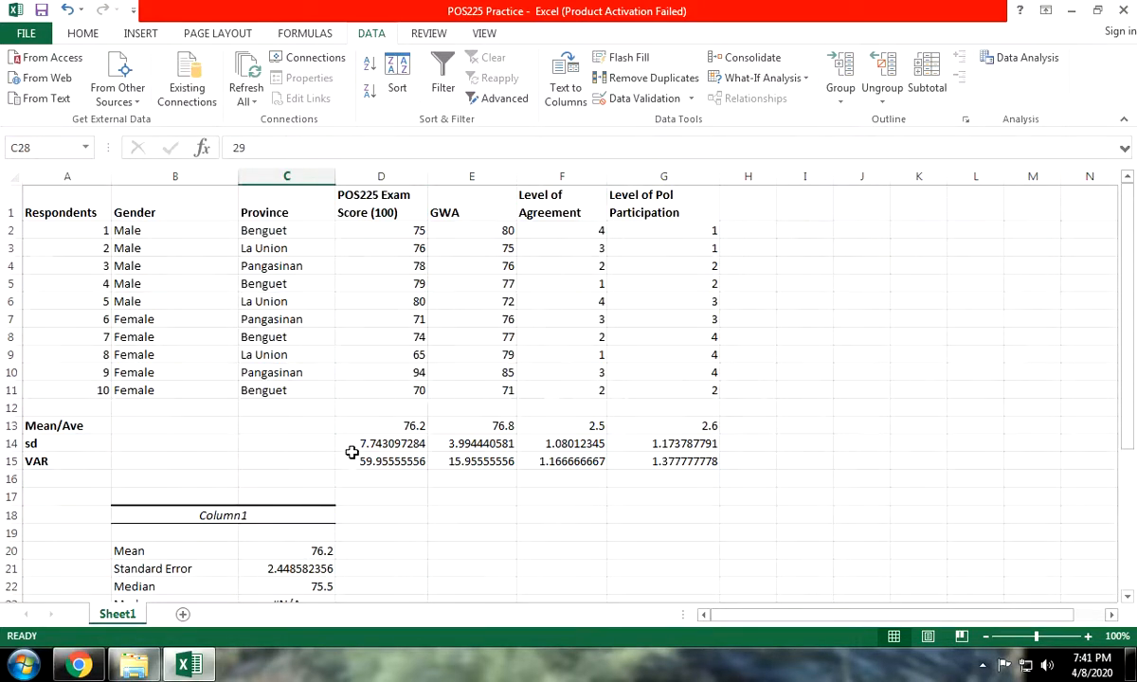
left_click(420, 371)
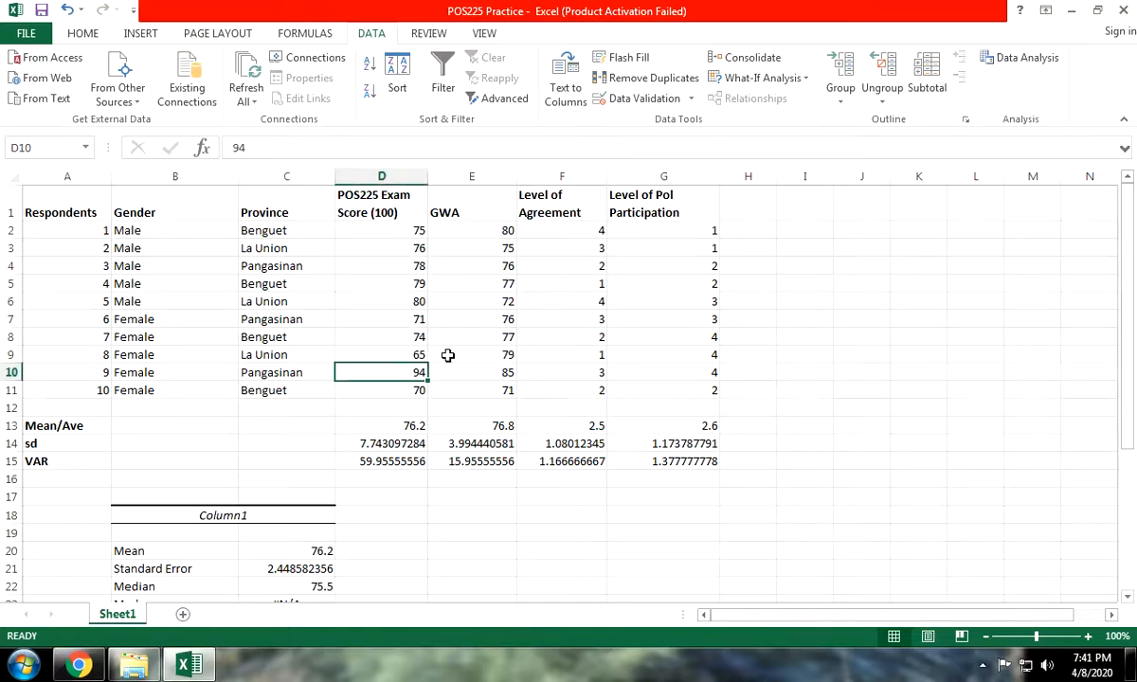
scroll(447, 356, "down", 3)
scroll(423, 474, "down", 2)
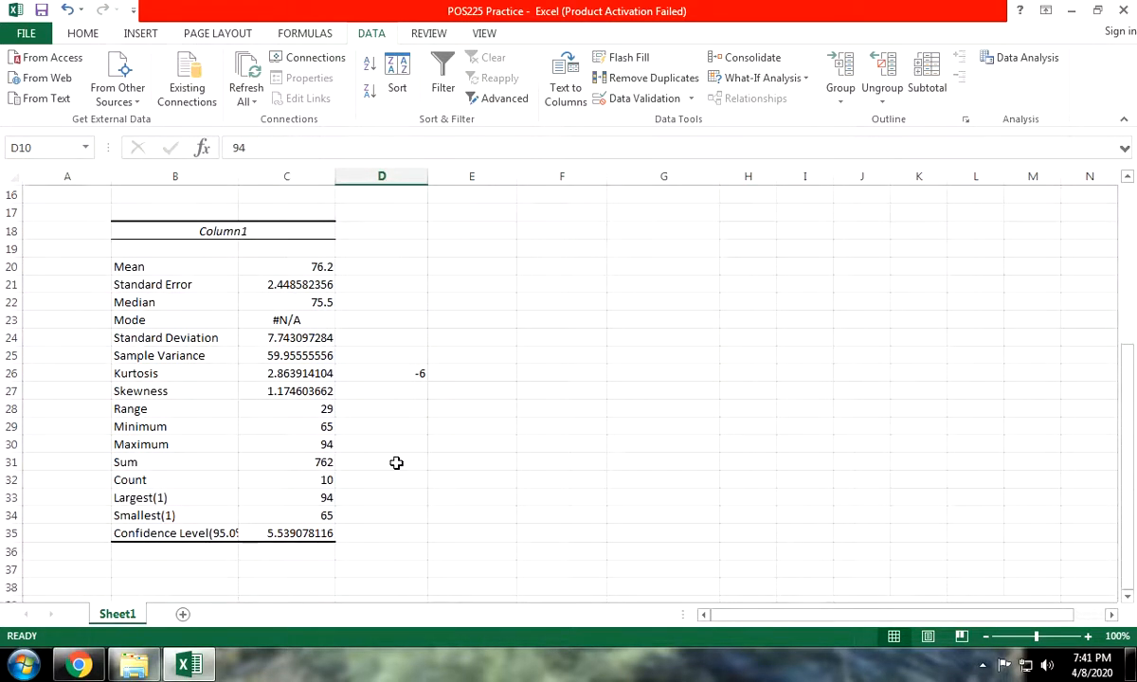
left_click(383, 409)
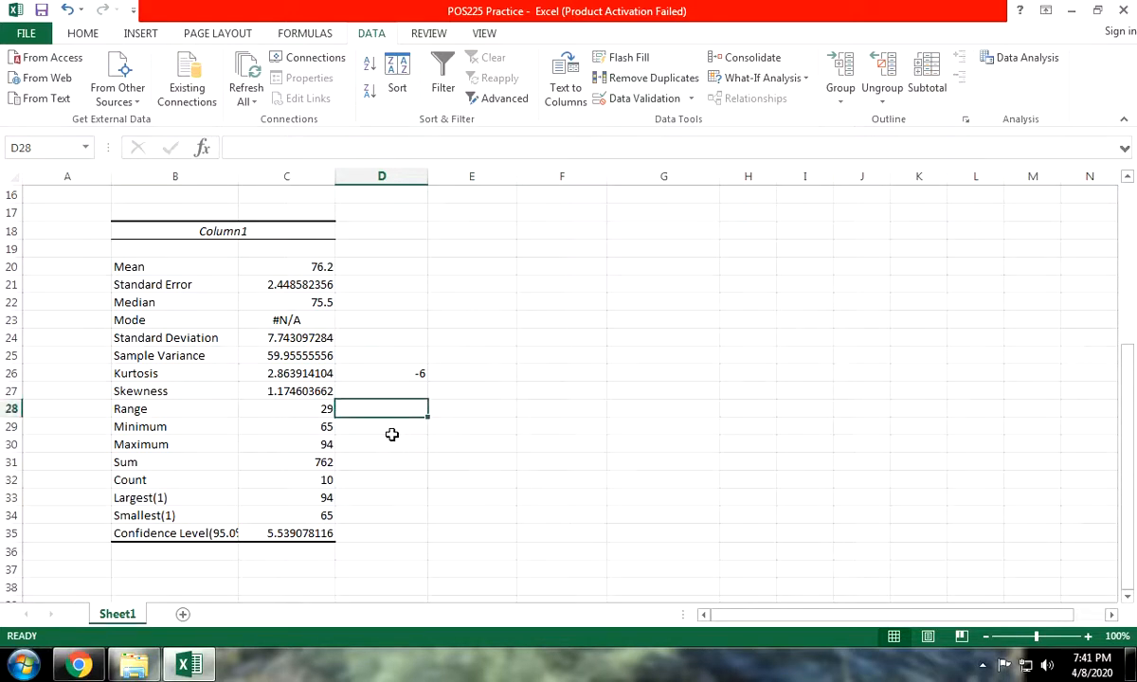
left_click(379, 437)
left_click(323, 427)
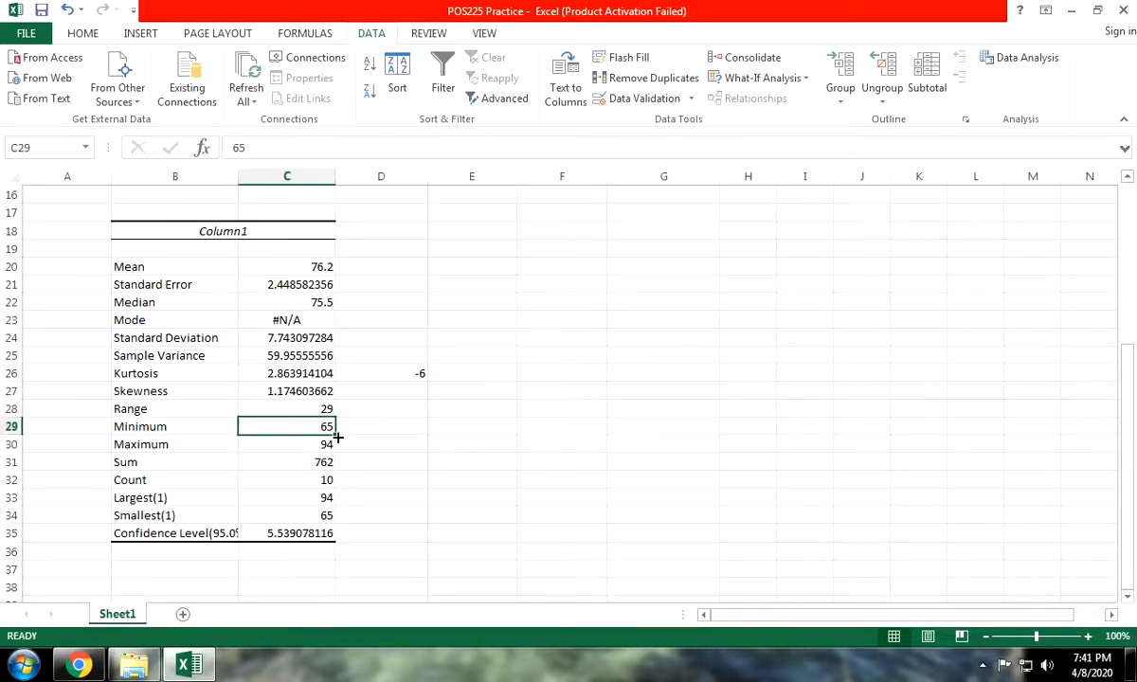
left_click(329, 445)
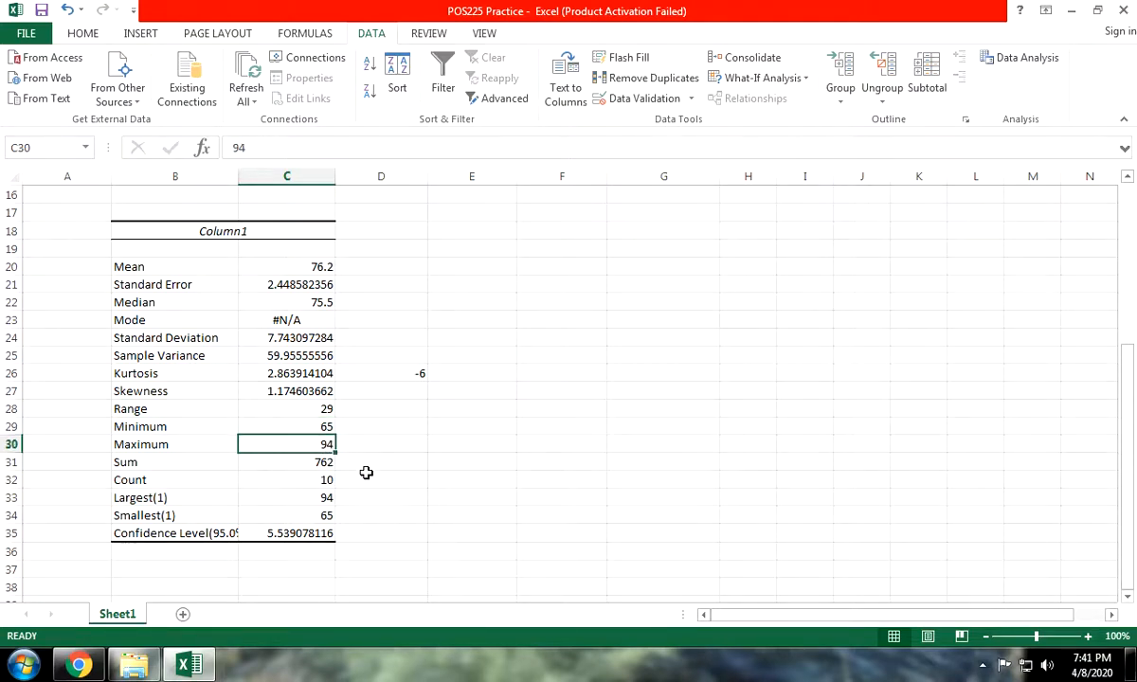
Examine the sum and count in the output against the exam scores and the list of respondents.
left_click(334, 464)
scroll(362, 416, "up", 5)
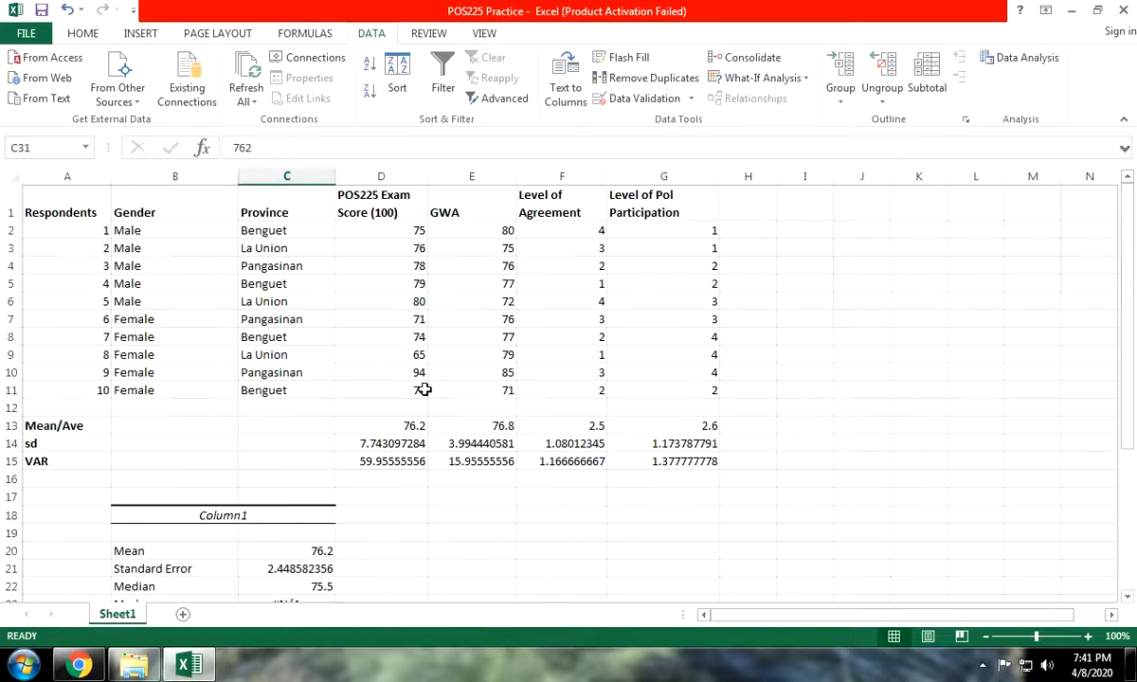
scroll(424, 389, "down", 5)
left_click(325, 481)
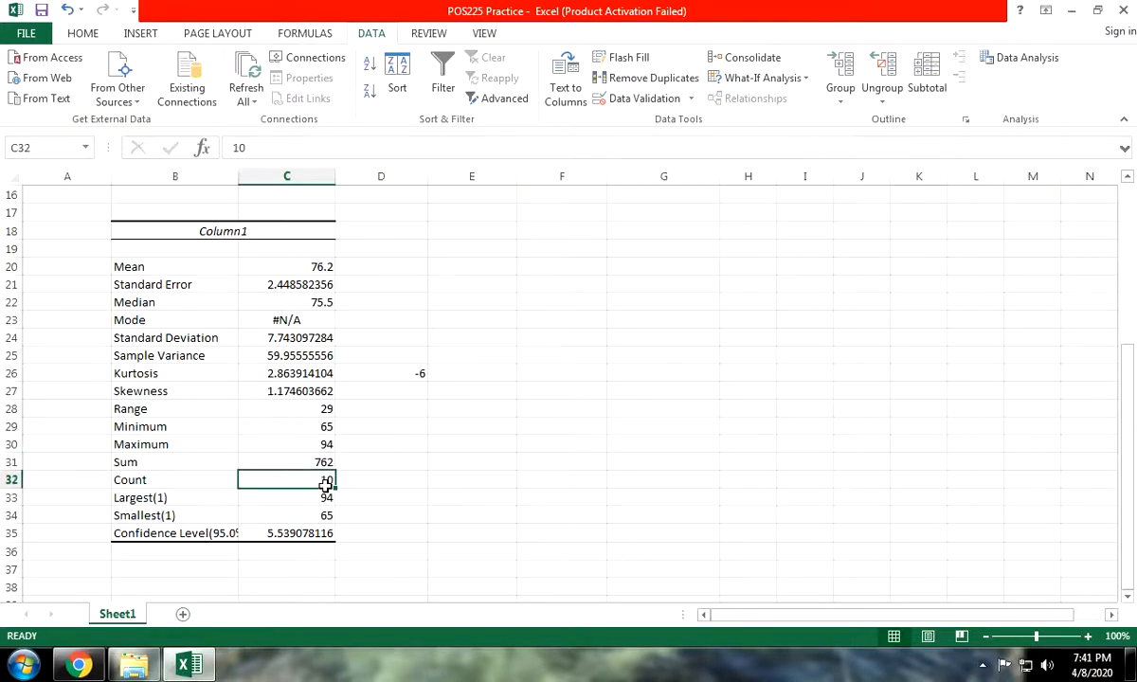
scroll(358, 479, "up", 5)
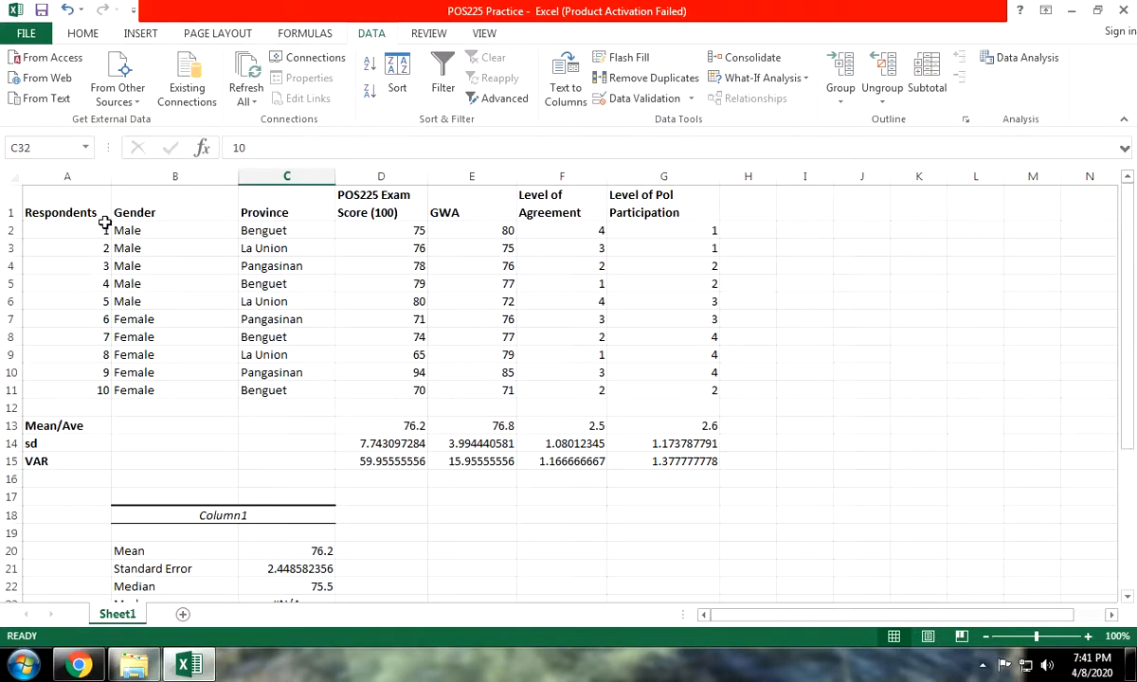
scroll(117, 371, "down", 8)
scroll(313, 431, "up", 2)
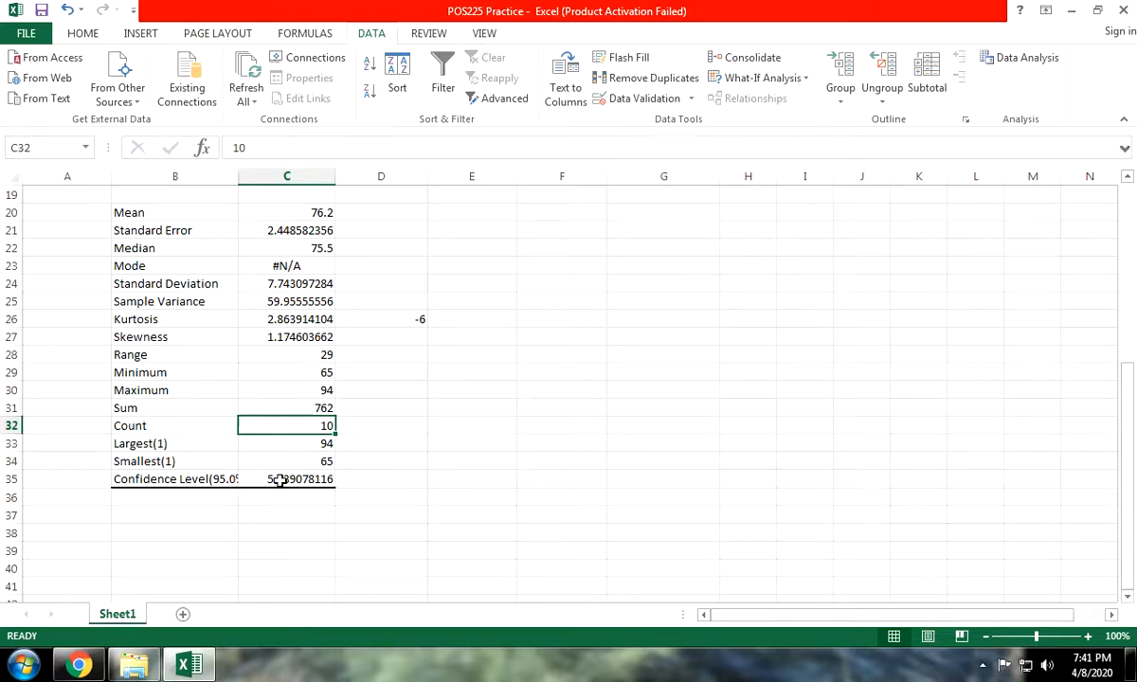
scroll(276, 481, "up", 2)
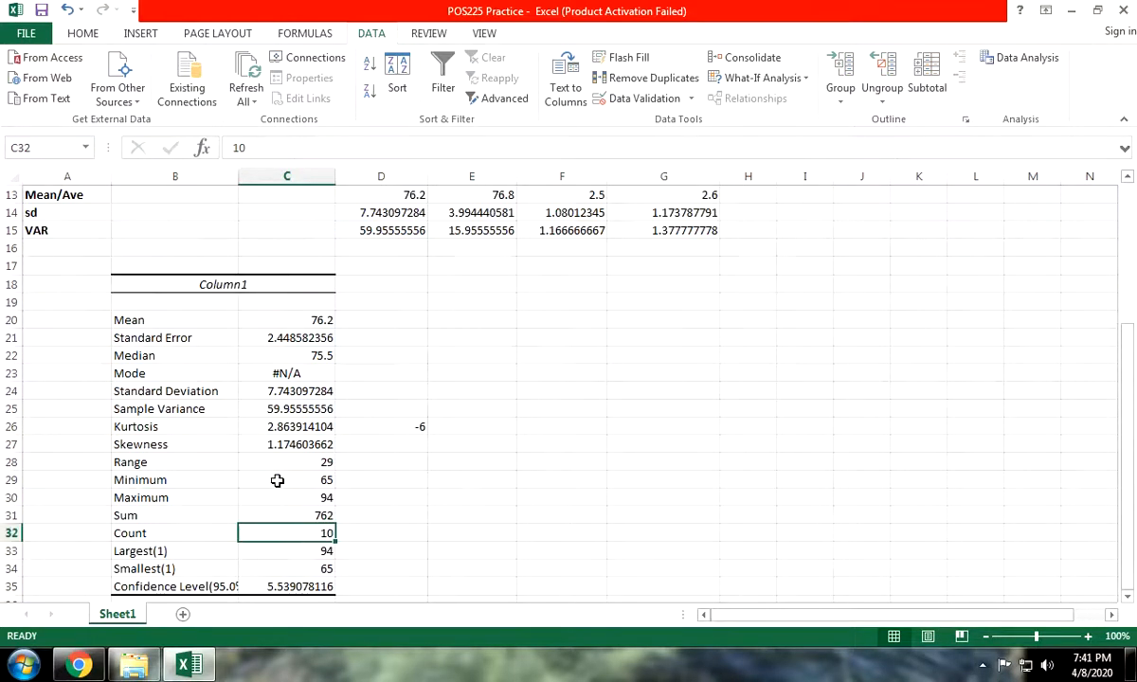
scroll(223, 445, "down", 1)
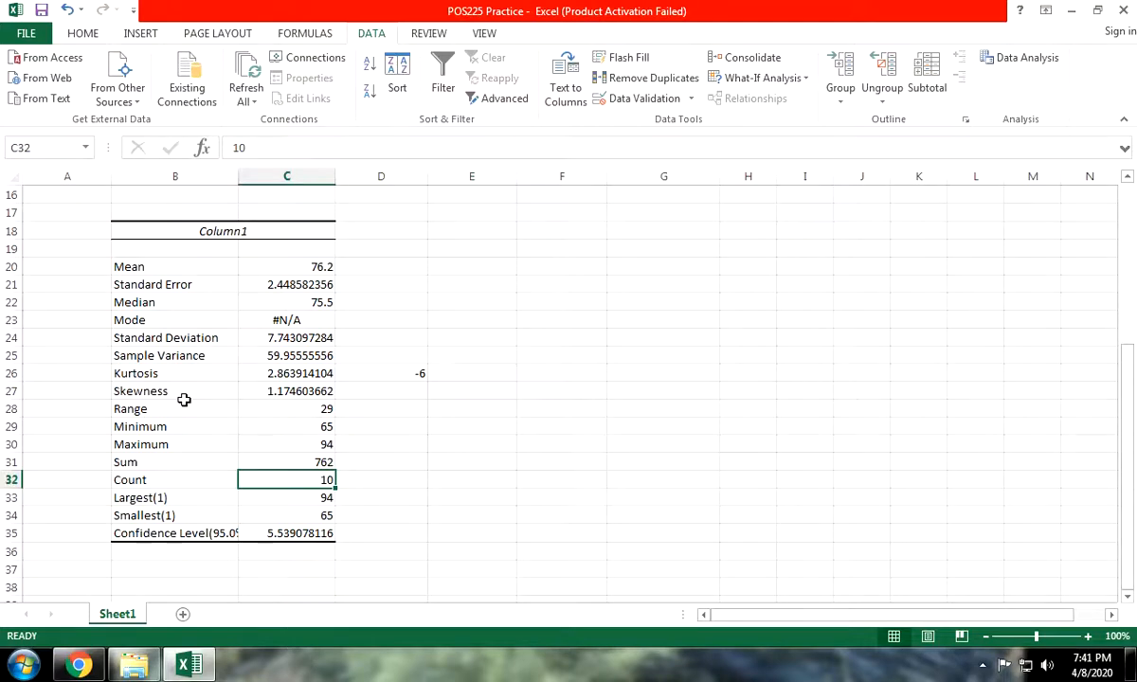
scroll(184, 400, "up", 2)
scroll(184, 400, "up", 2)
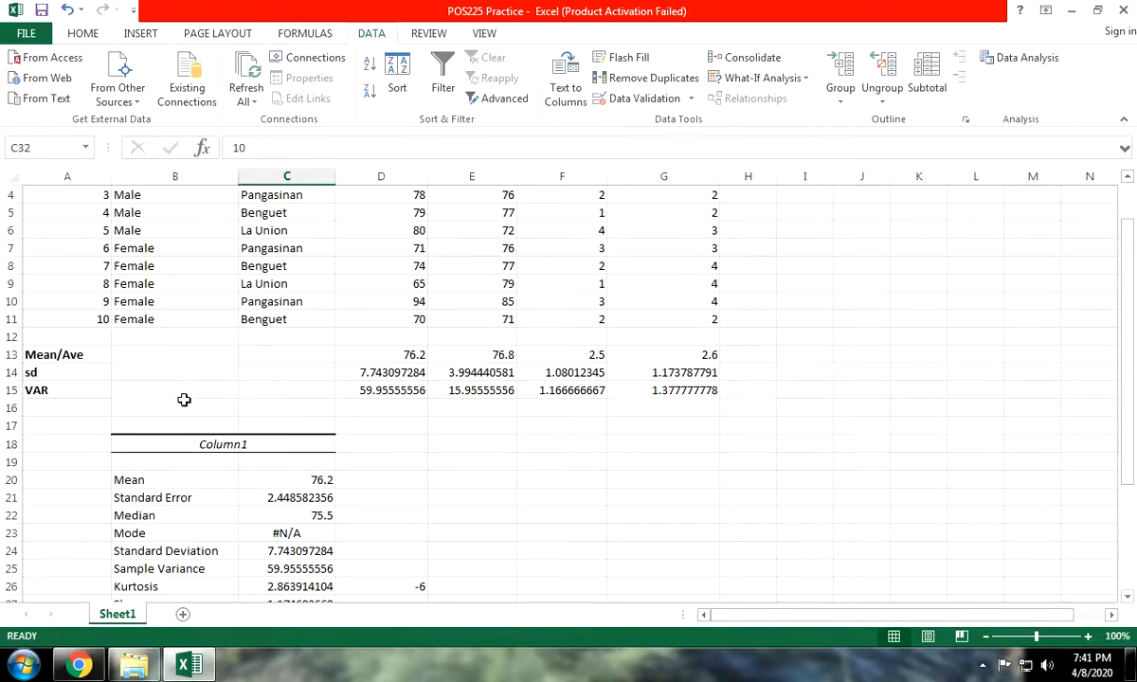
scroll(184, 400, "down", 2)
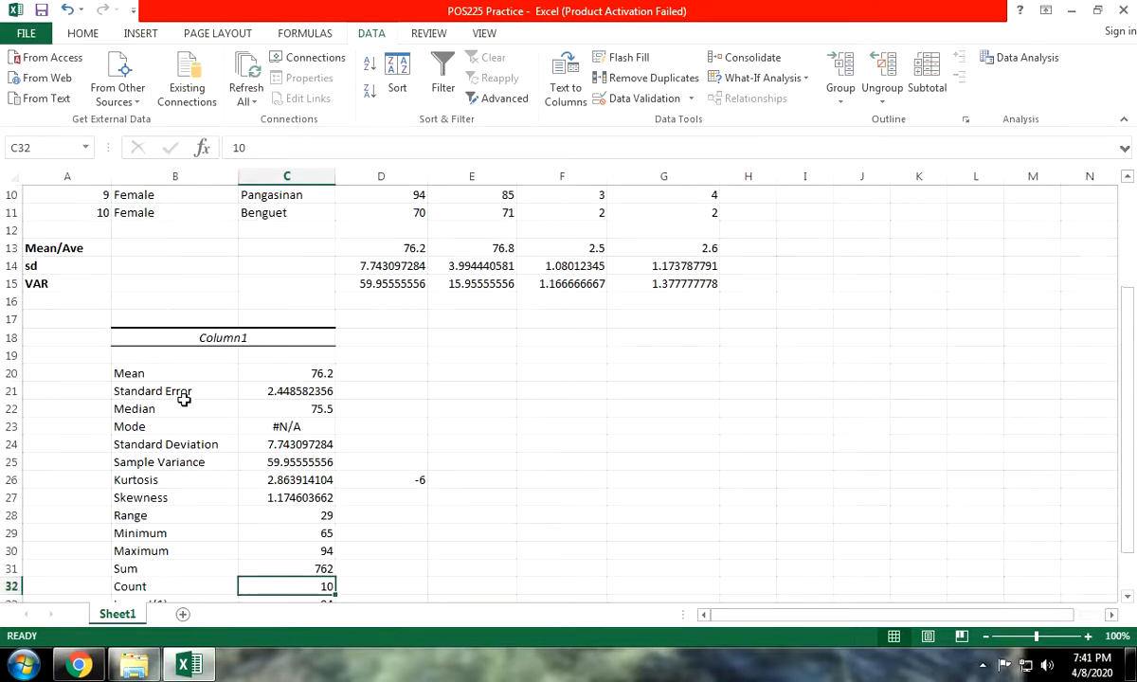
scroll(184, 400, "up", 3)
scroll(345, 536, "down", 2)
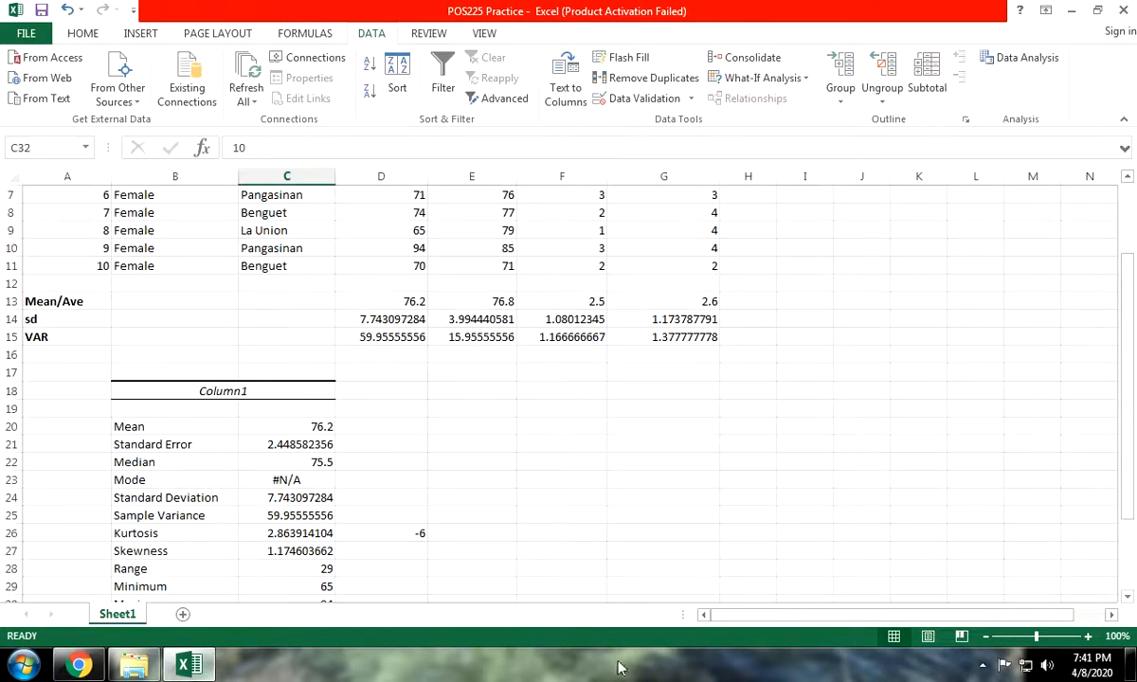
left_click(983, 665)
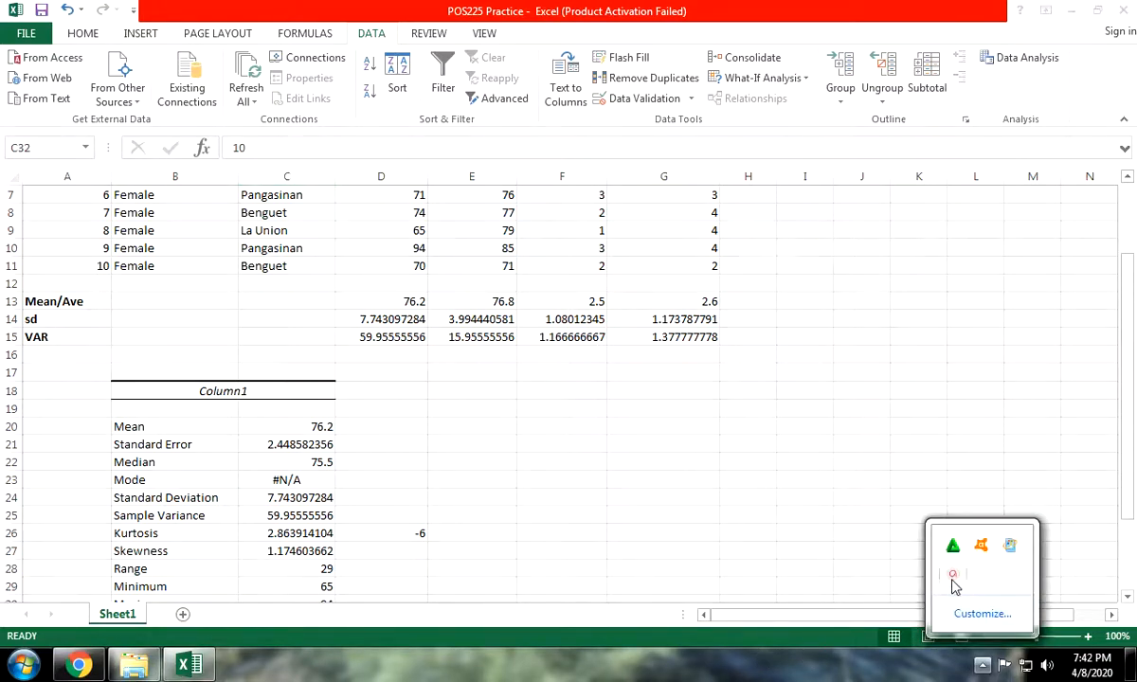